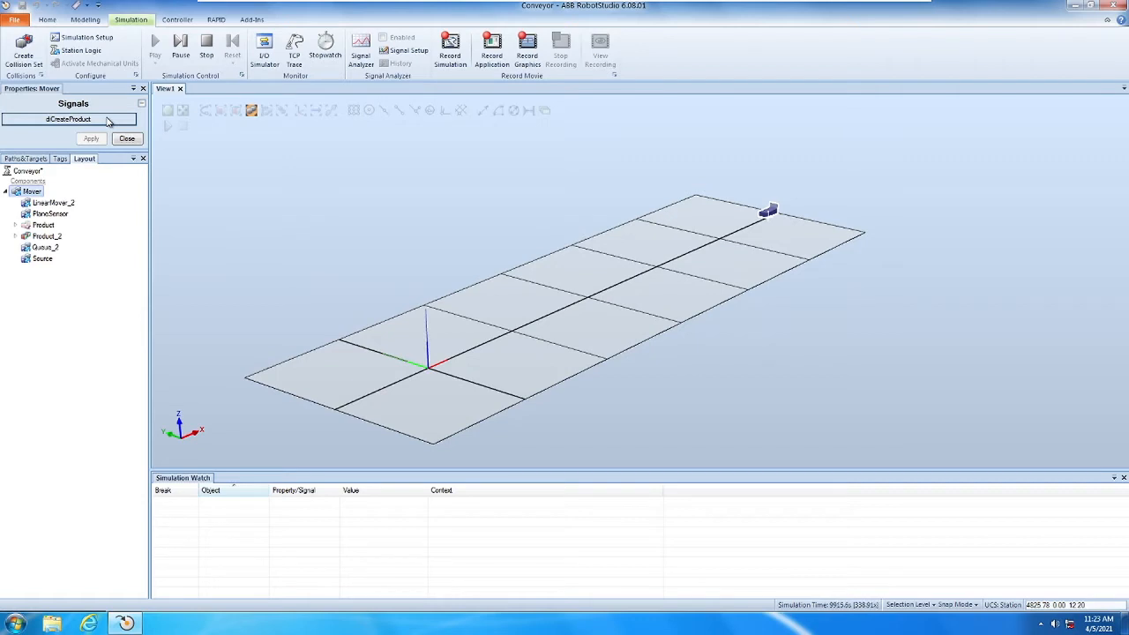
- Generate another product with the diCreateProduct signal in the running simulation, and stop the simulation
left_click(106, 120)
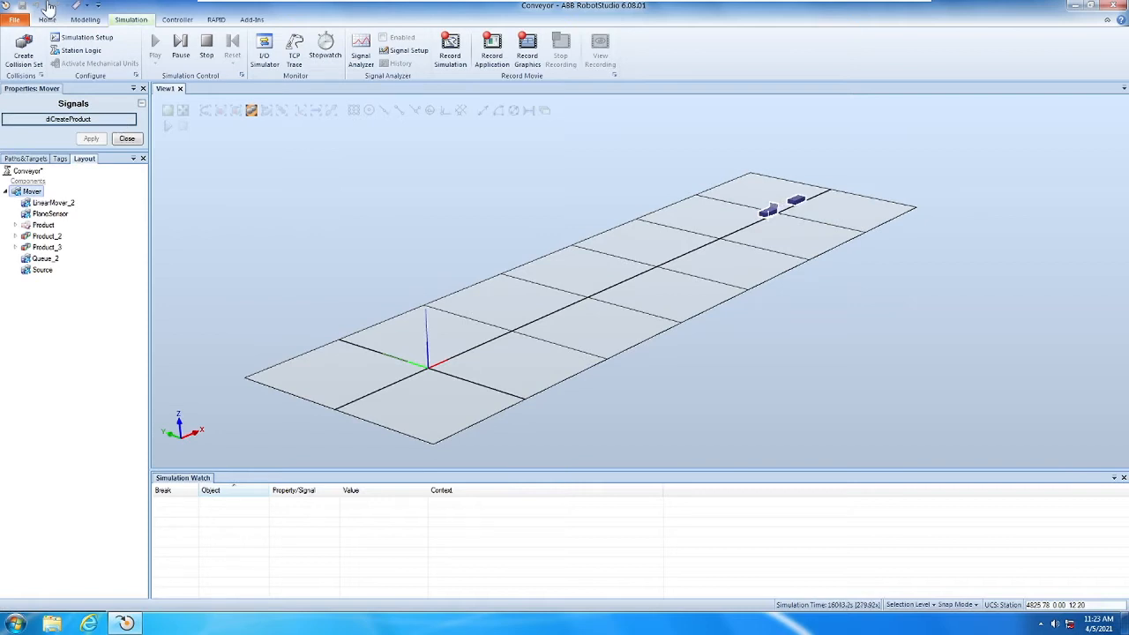
left_click(207, 50)
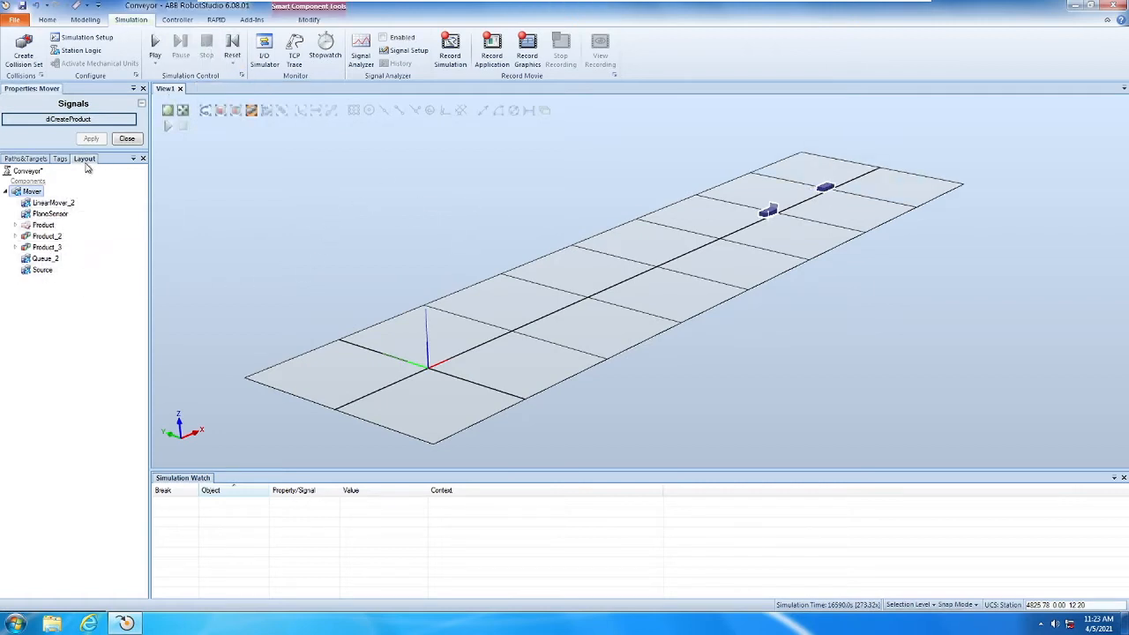
- Open the Mover smart component for editing and show its design diagram
right_click(31, 192)
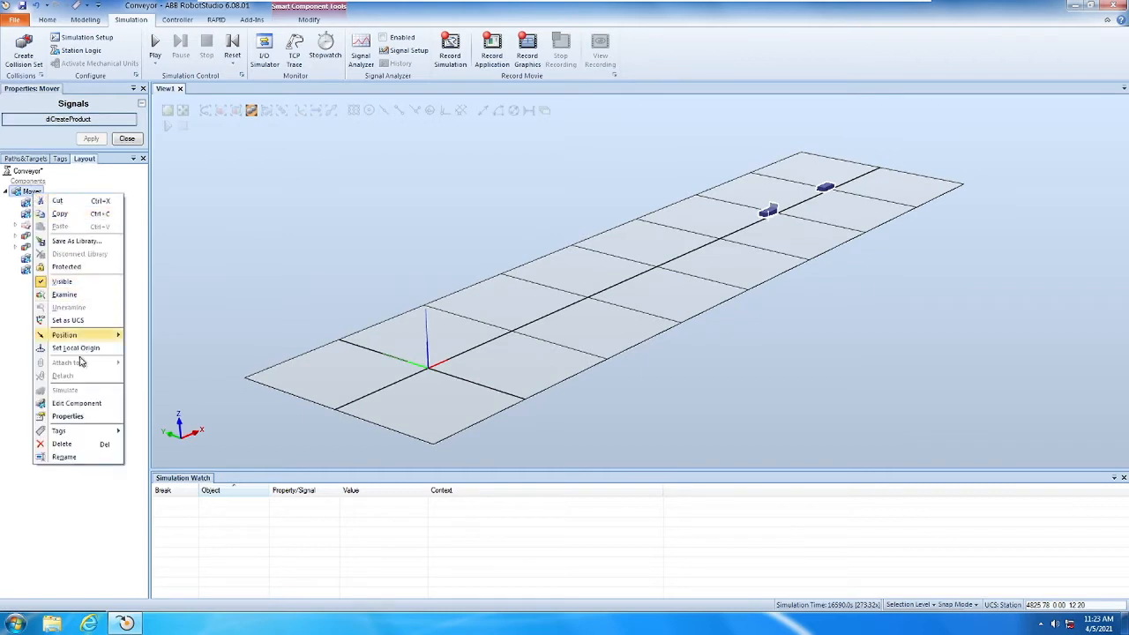
left_click(87, 405)
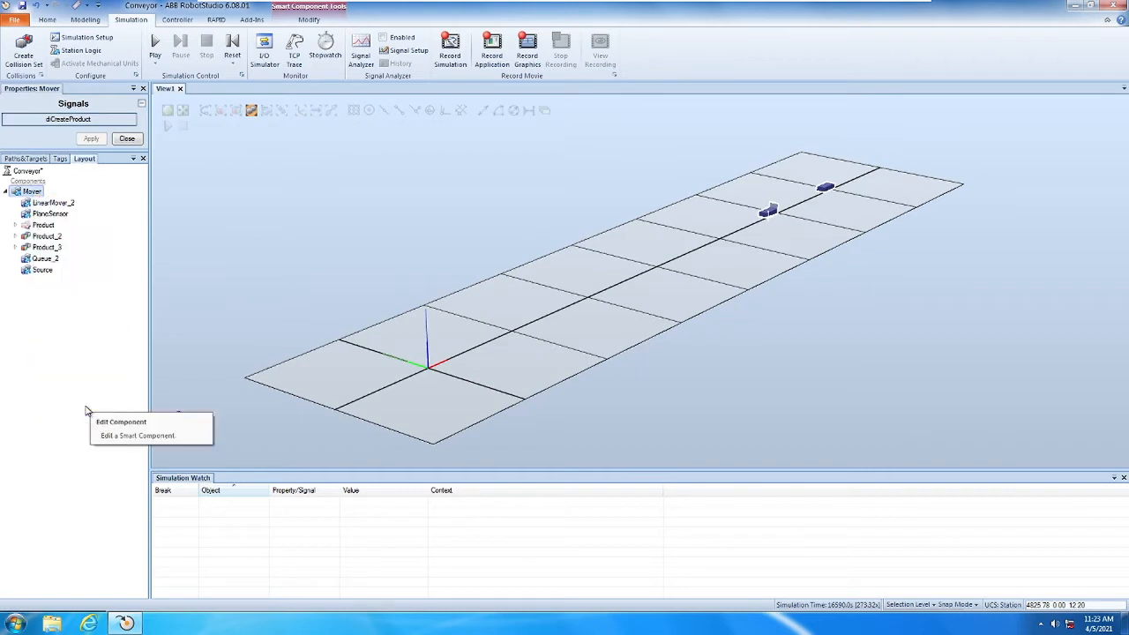
left_click(199, 123)
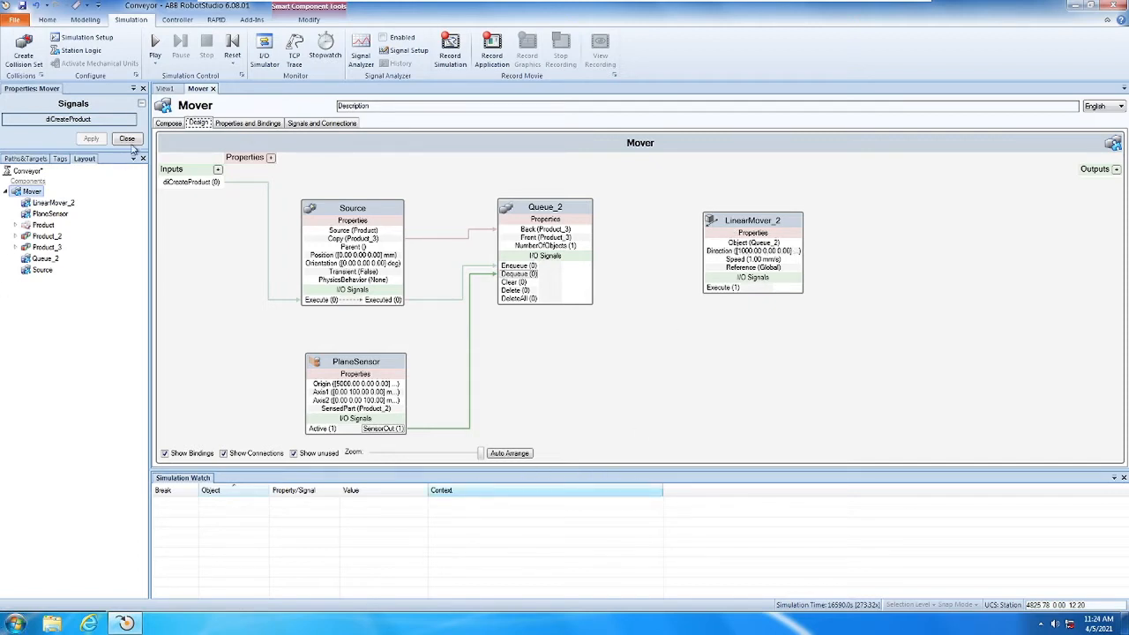
- Add a LogicGate from the Signals and Properties components to the Mover component
left_click(167, 123)
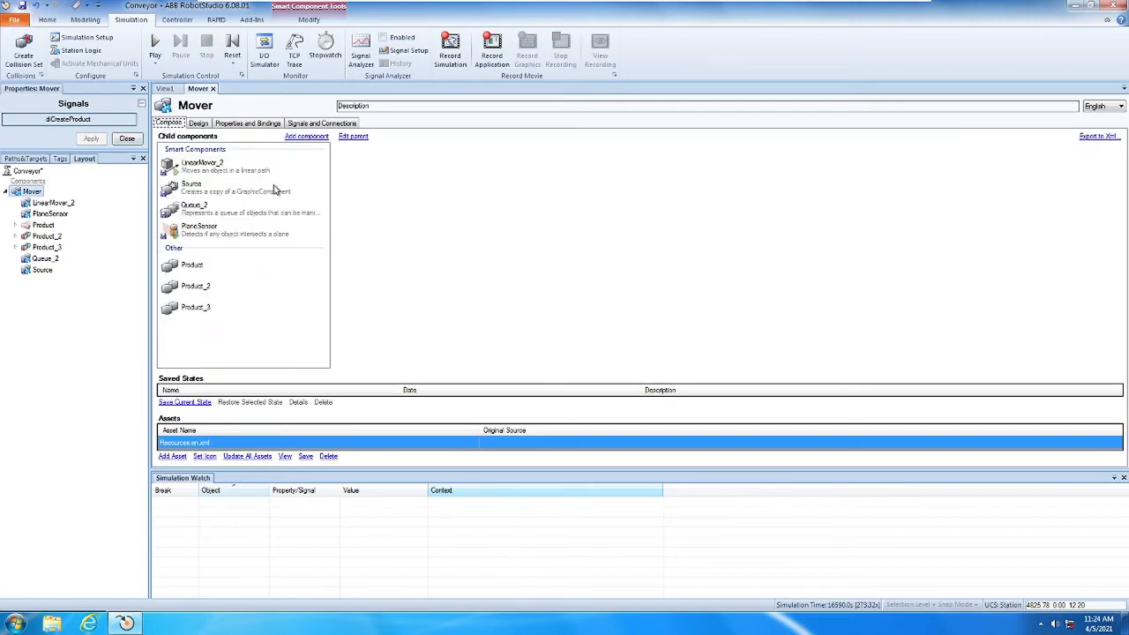
left_click(306, 137)
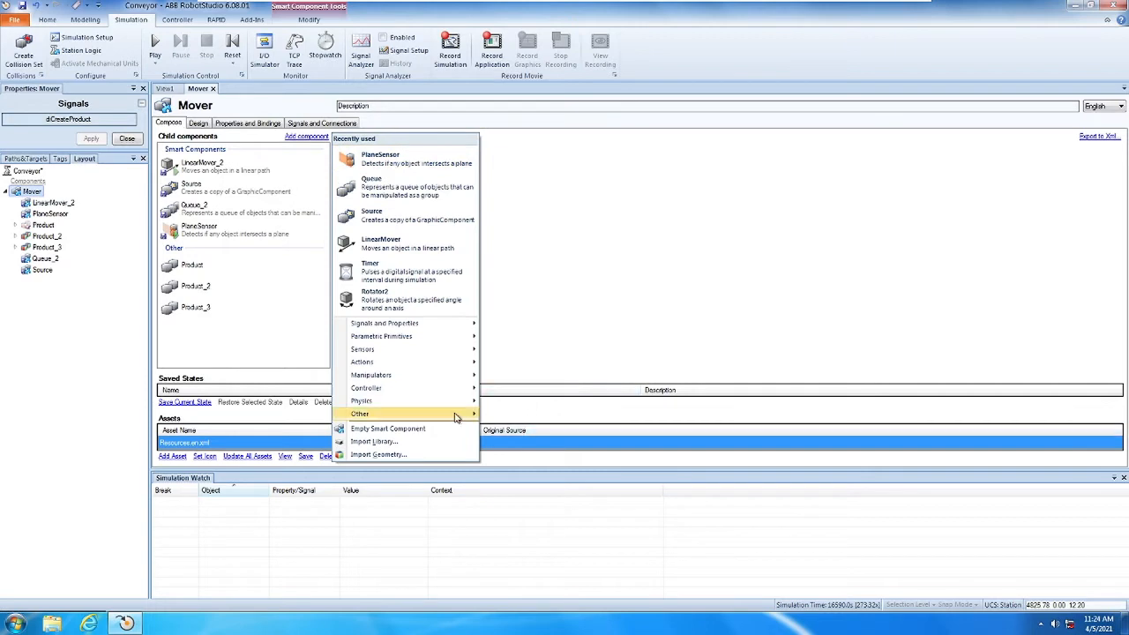
mouse_move(447, 418)
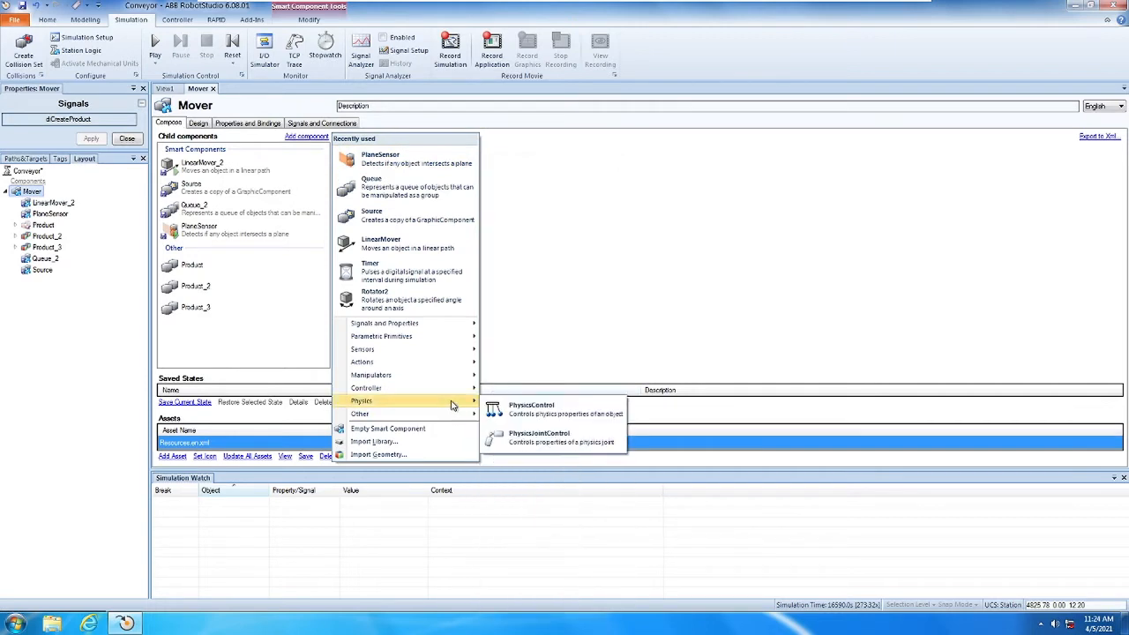
mouse_move(453, 340)
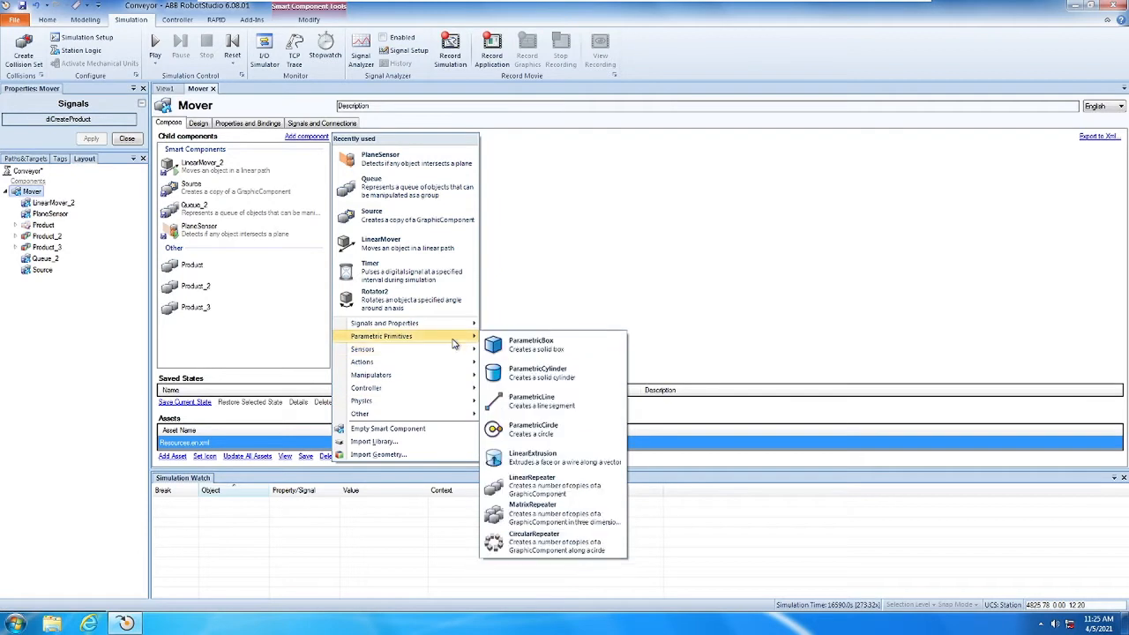
mouse_move(448, 378)
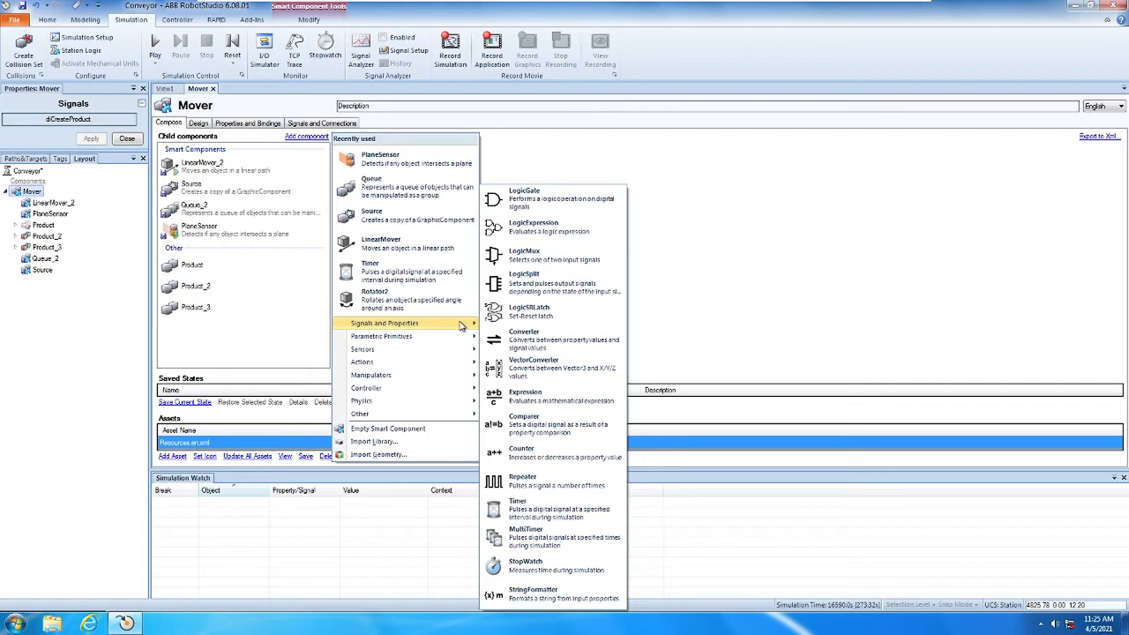
left_click(556, 206)
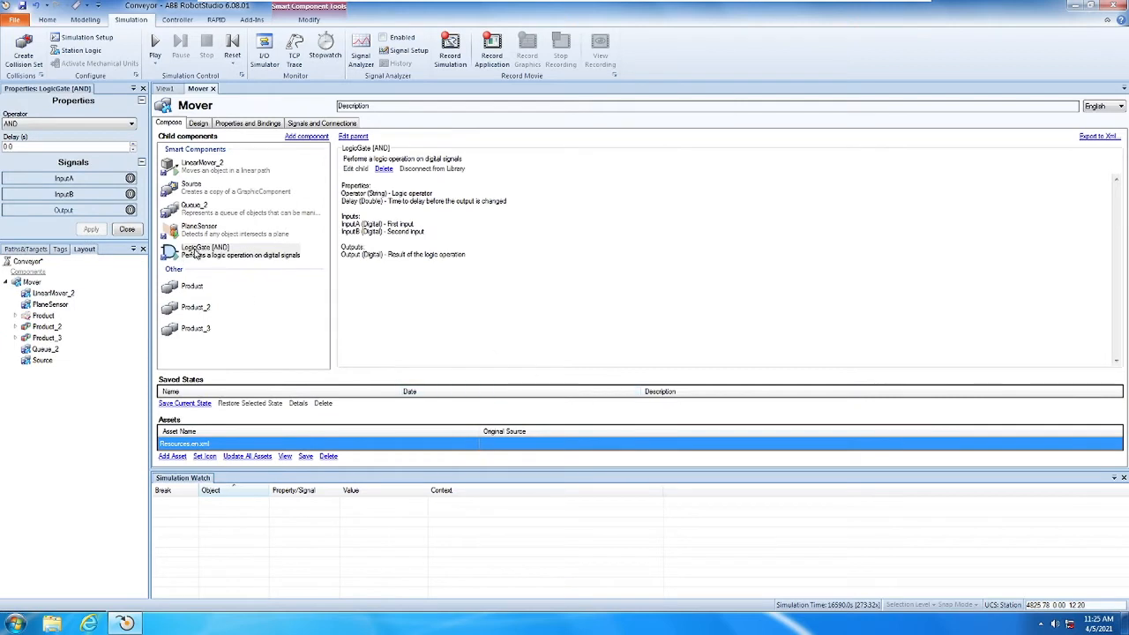
- Place the logic gate below Queue_2 and LinearMover_2 in the Mover design and set its operator to NOT
left_click(199, 123)
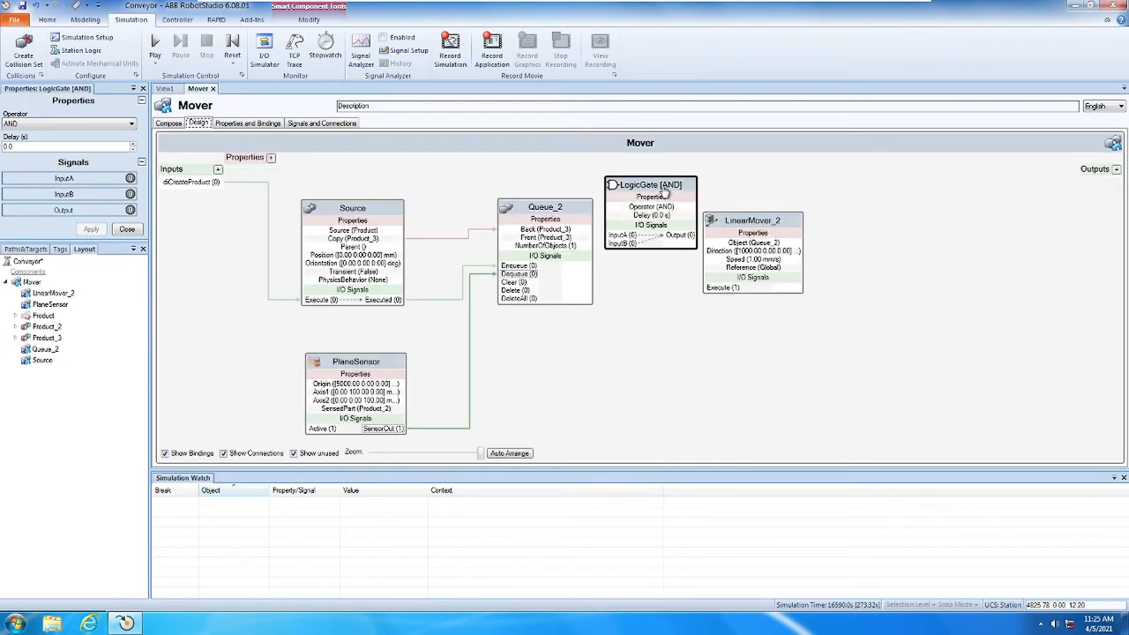
left_click_drag(665, 192, 660, 352)
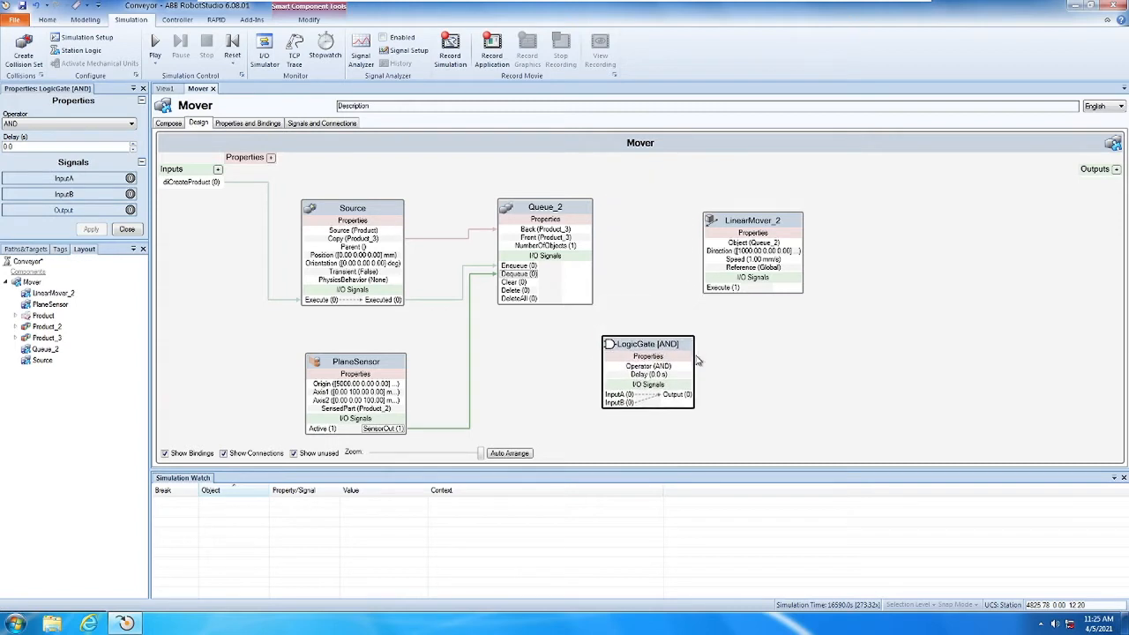
left_click(130, 124)
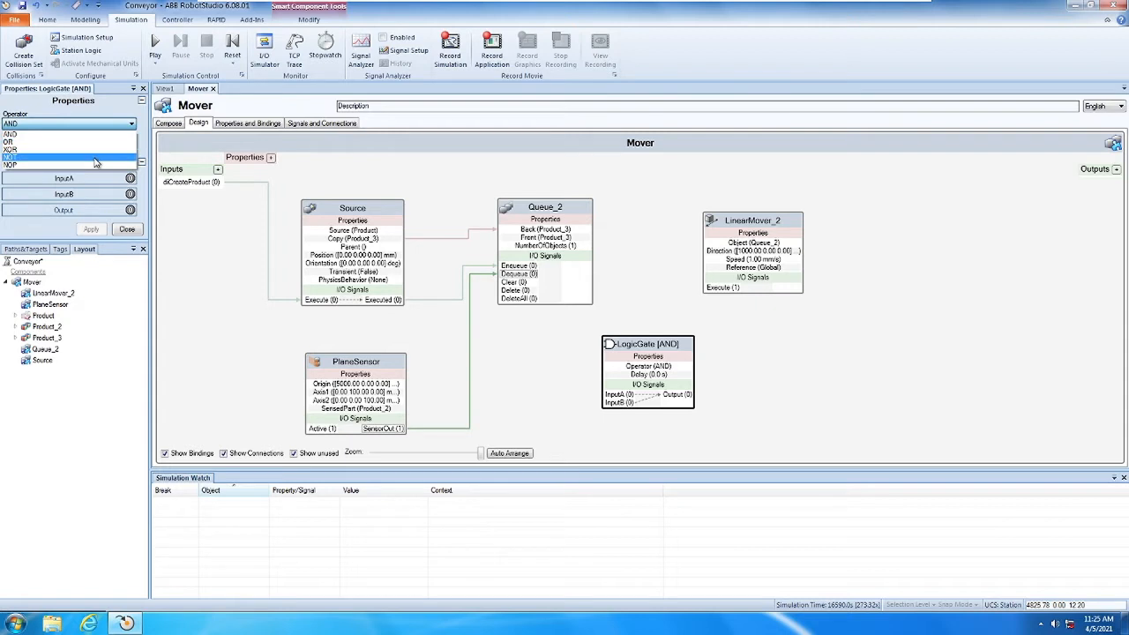
left_click(96, 157)
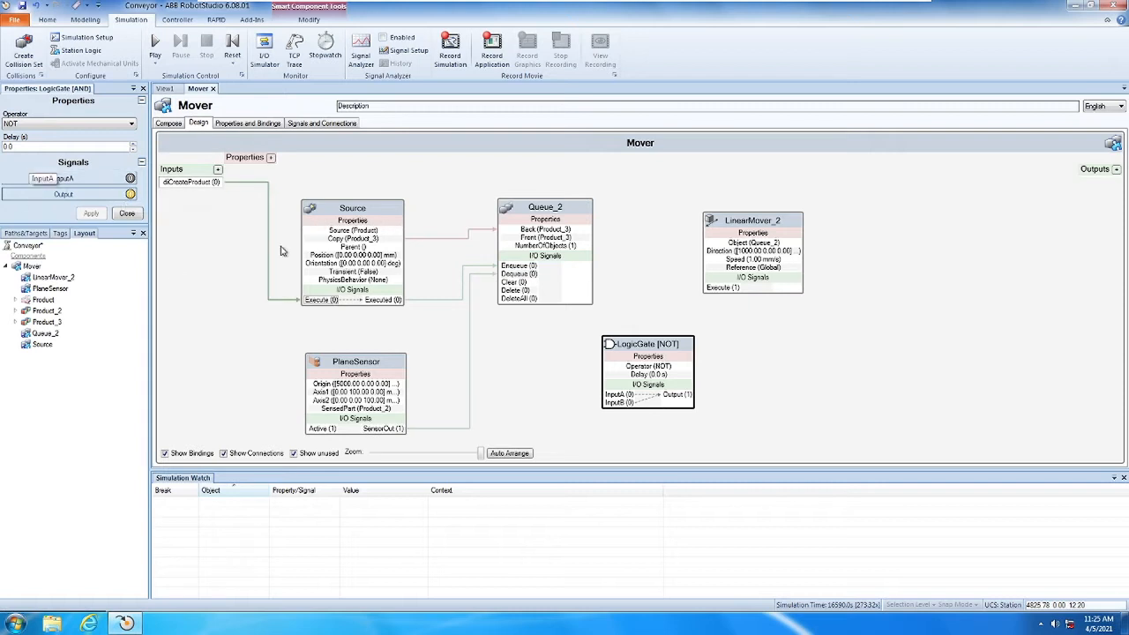
- Place the NOT gate beside PlaneSensor, wiring SensorOut to its InputA and its Output to LinearMover_2's Execute
left_click_drag(630, 344, 549, 342)
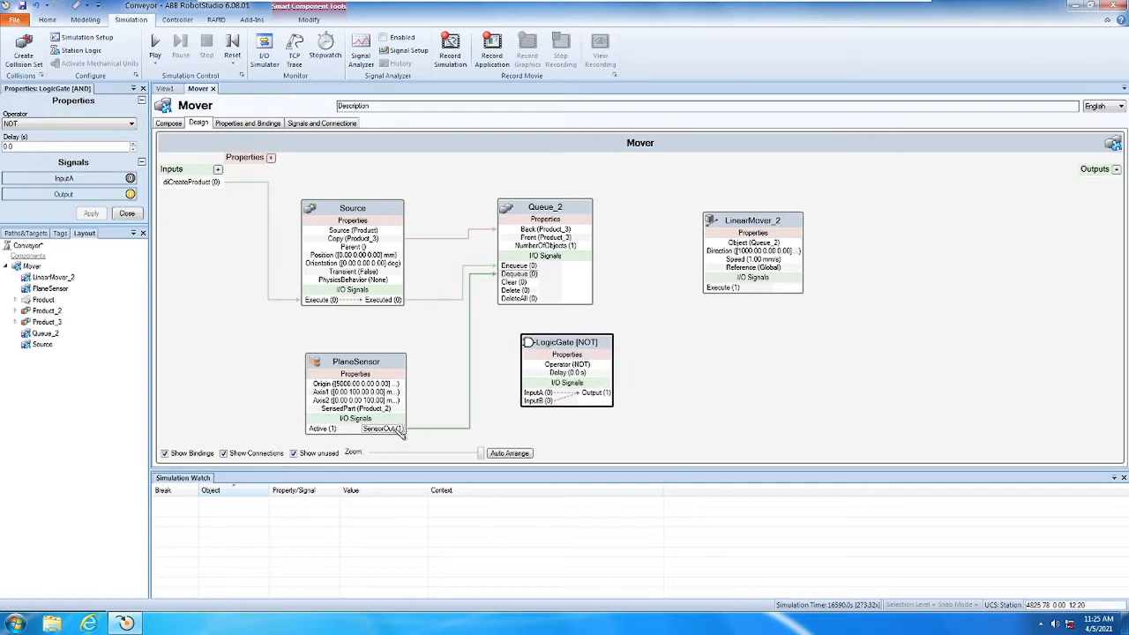
left_click_drag(399, 430, 527, 396)
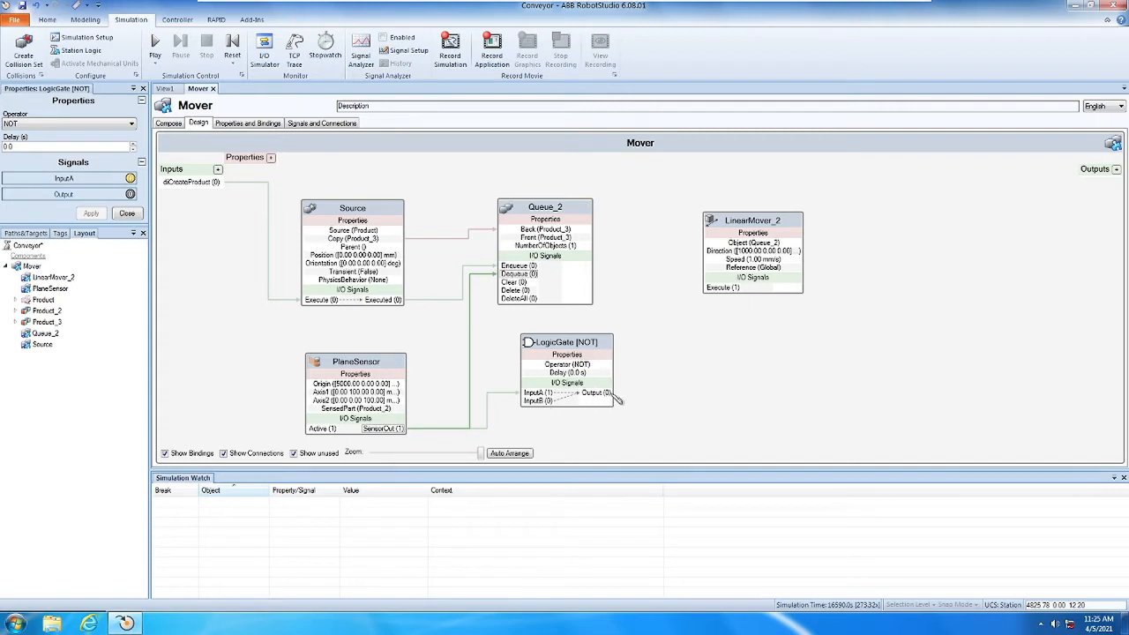
left_click_drag(617, 398, 725, 289)
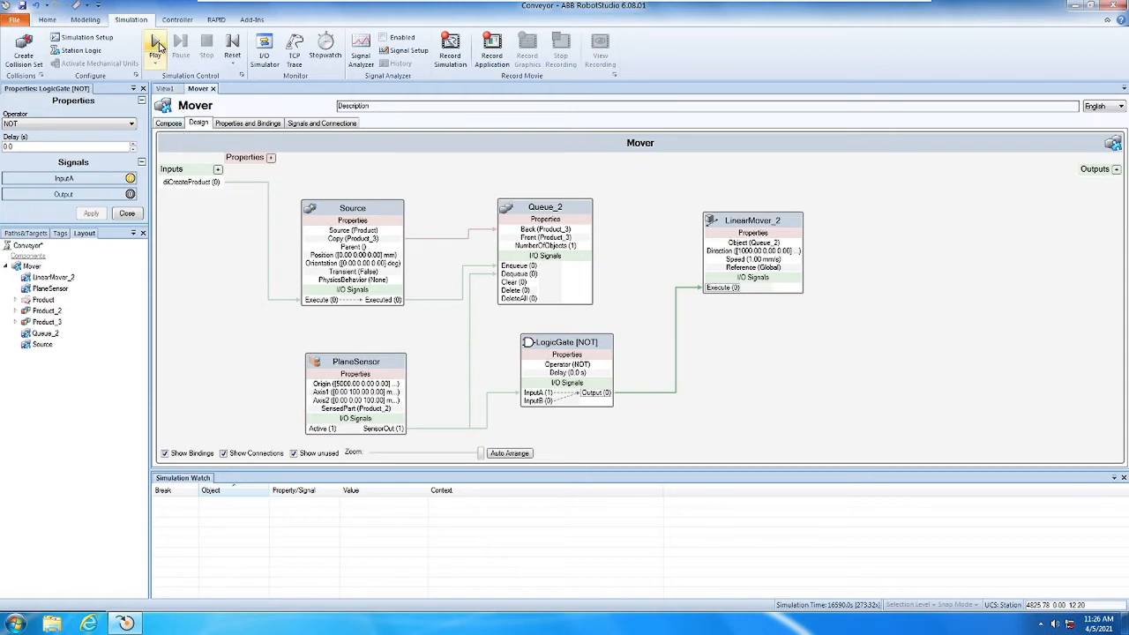
- Try to reset the simulation in the 3D station view
left_click(165, 89)
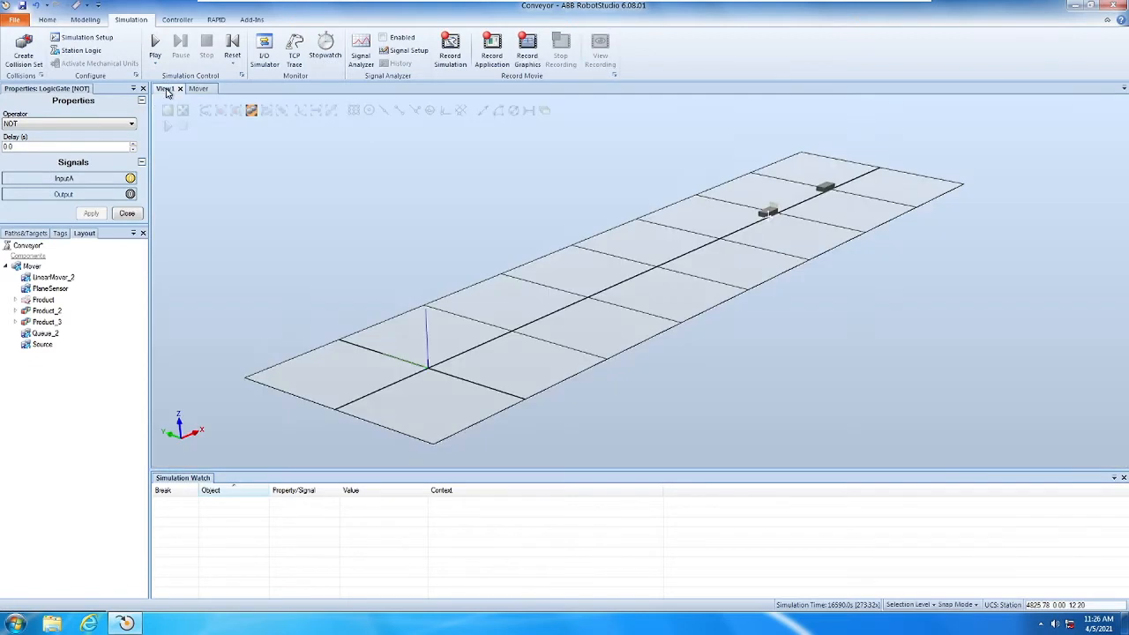
left_click(234, 51)
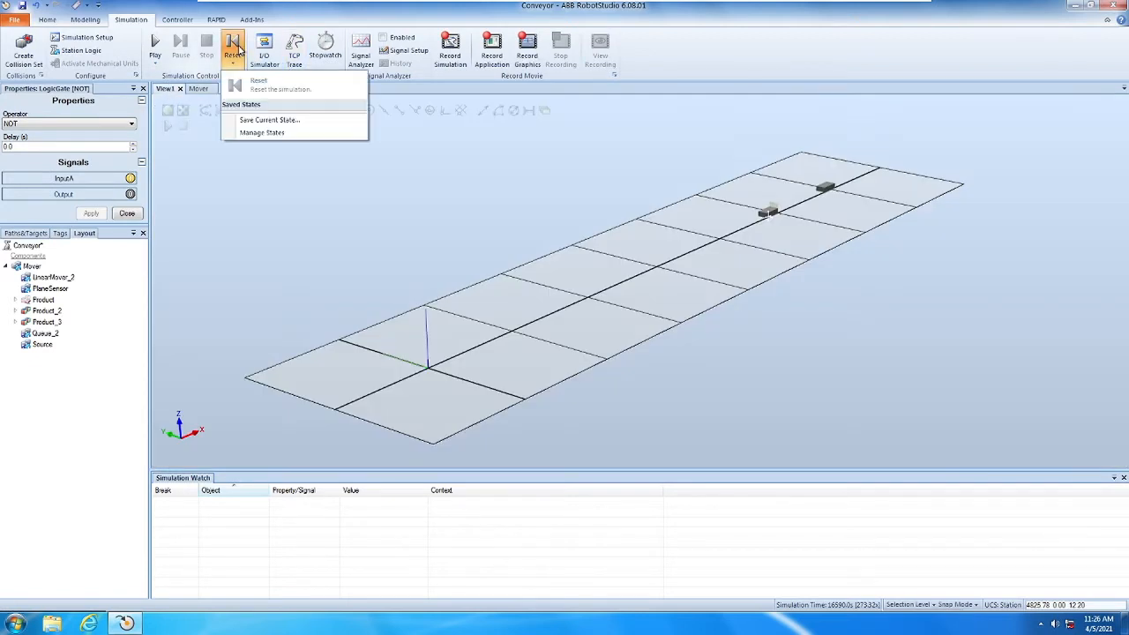
left_click(234, 57)
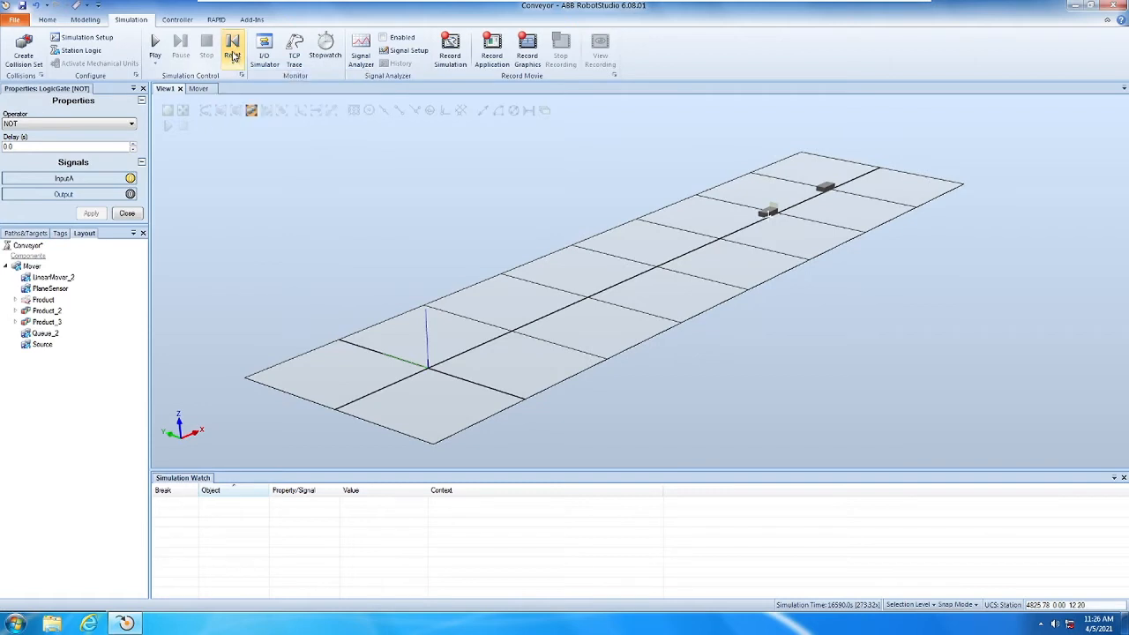
left_click(234, 53)
left_click(233, 51)
left_click(234, 50)
left_click(235, 49)
left_click(235, 50)
left_click(234, 50)
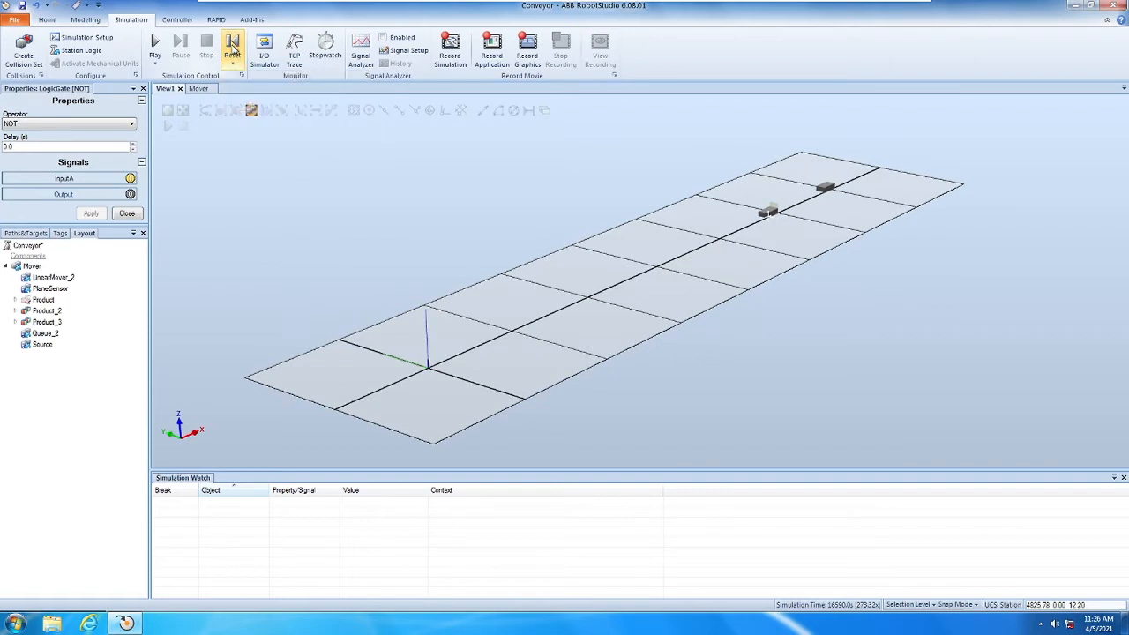
- Delete the leftover parts Product_2 and Product_3 from the Mover component
left_click(46, 312)
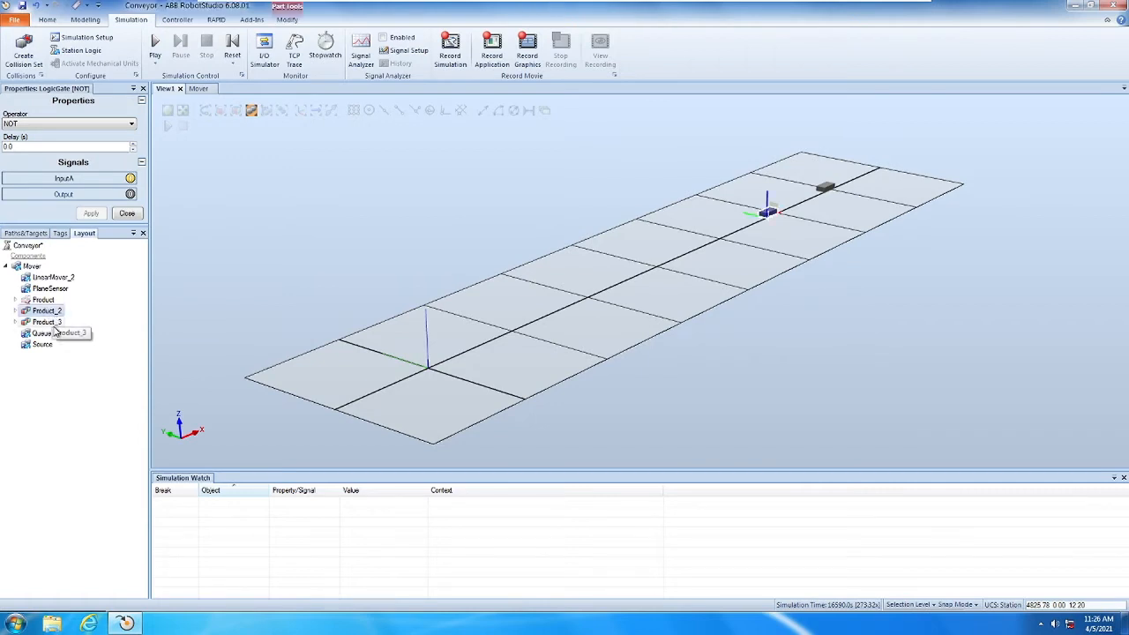
left_click(49, 322, "ctrl")
right_click(54, 326)
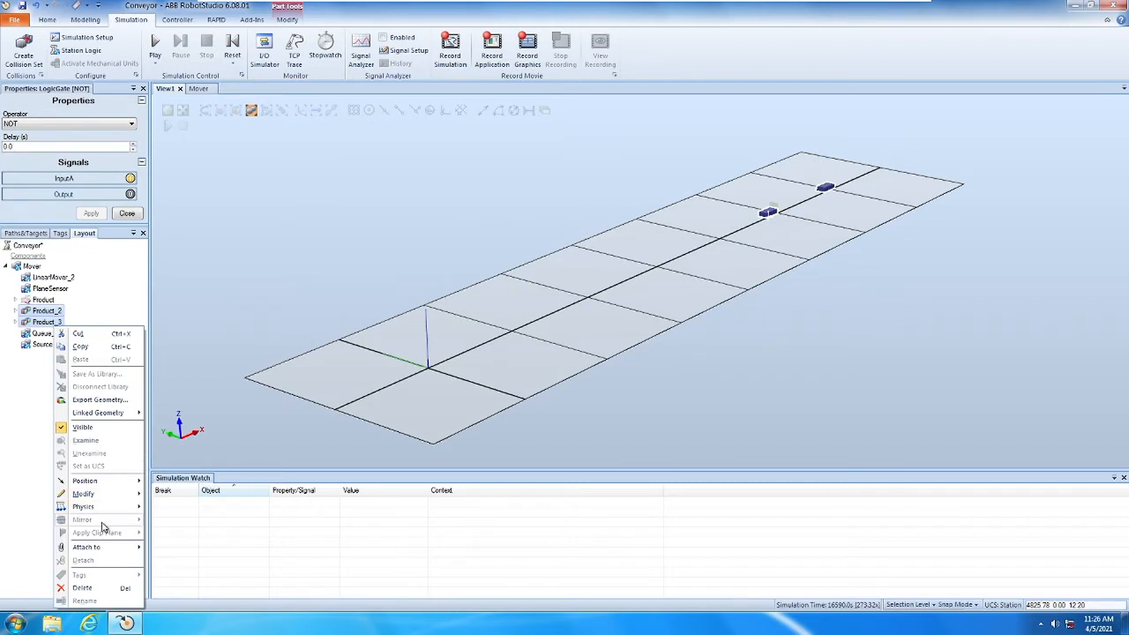
left_click(105, 585)
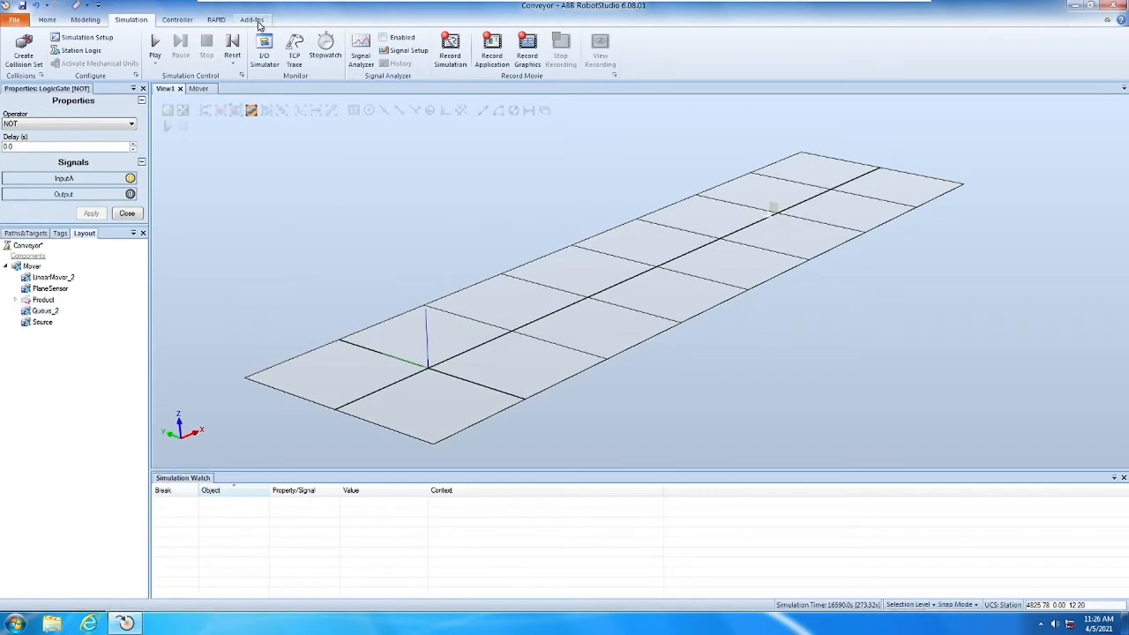
- Run the simulation with the Mover component's signals displayed, and stop it
left_click(156, 46)
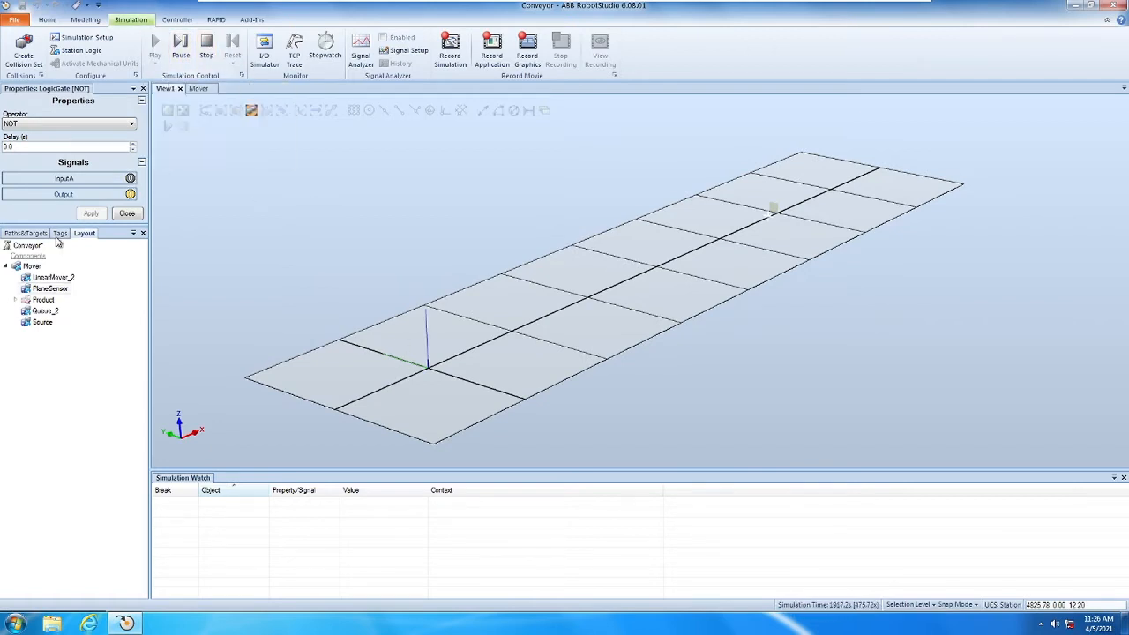
left_click(32, 266)
left_click(37, 270)
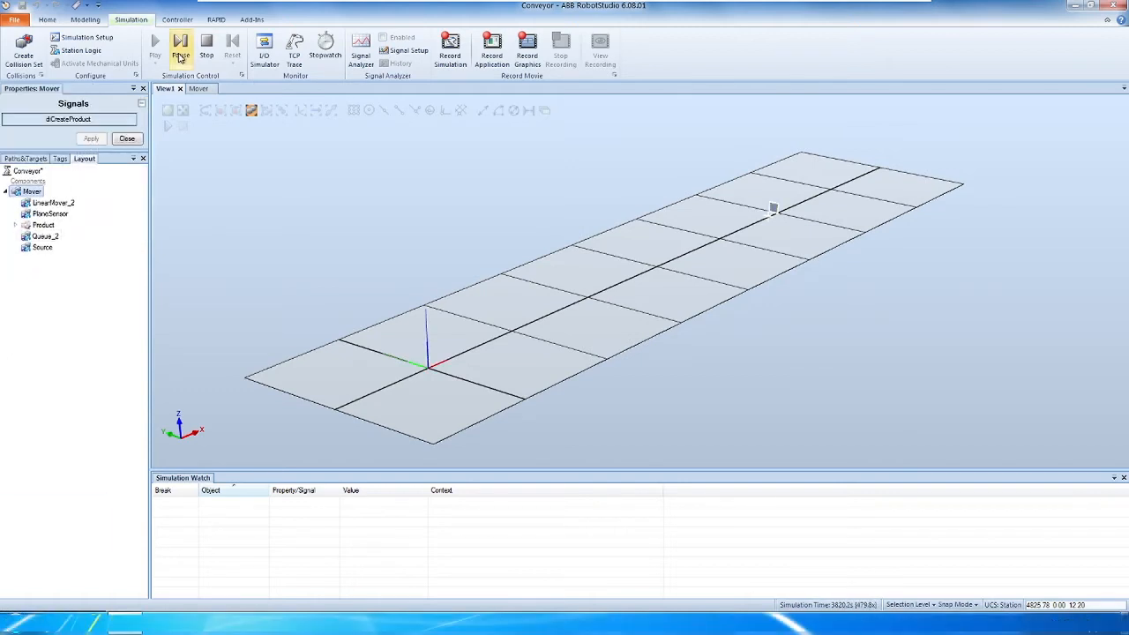
left_click(204, 53)
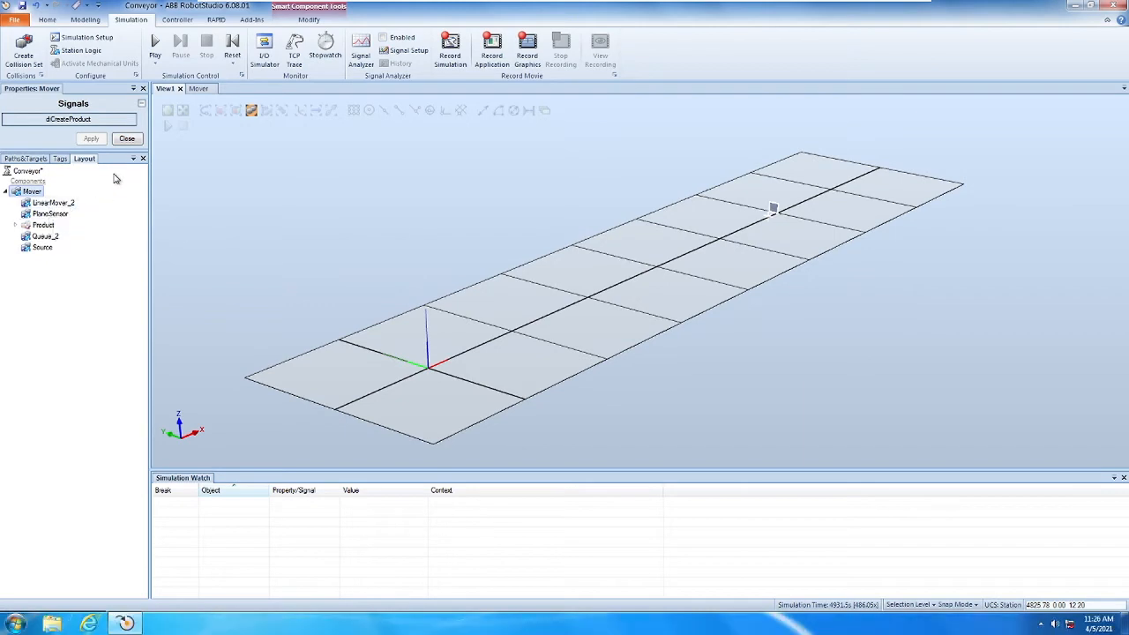
- Check the NOT gate's input and output signals in the Mover design, and return to the 3D view
left_click(199, 89)
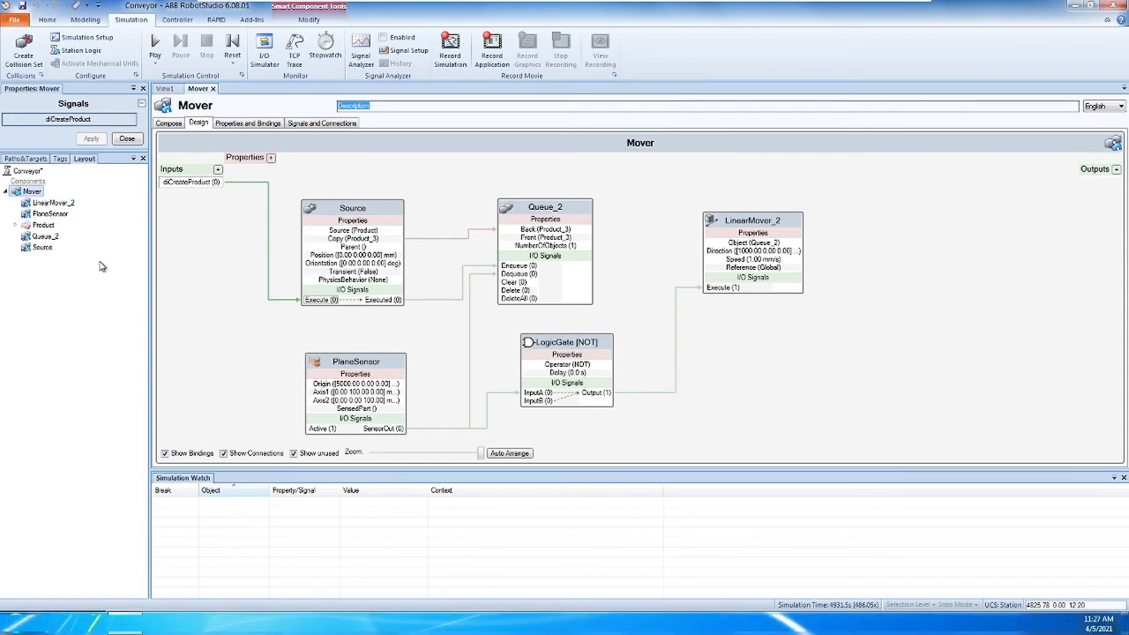
left_click(541, 343)
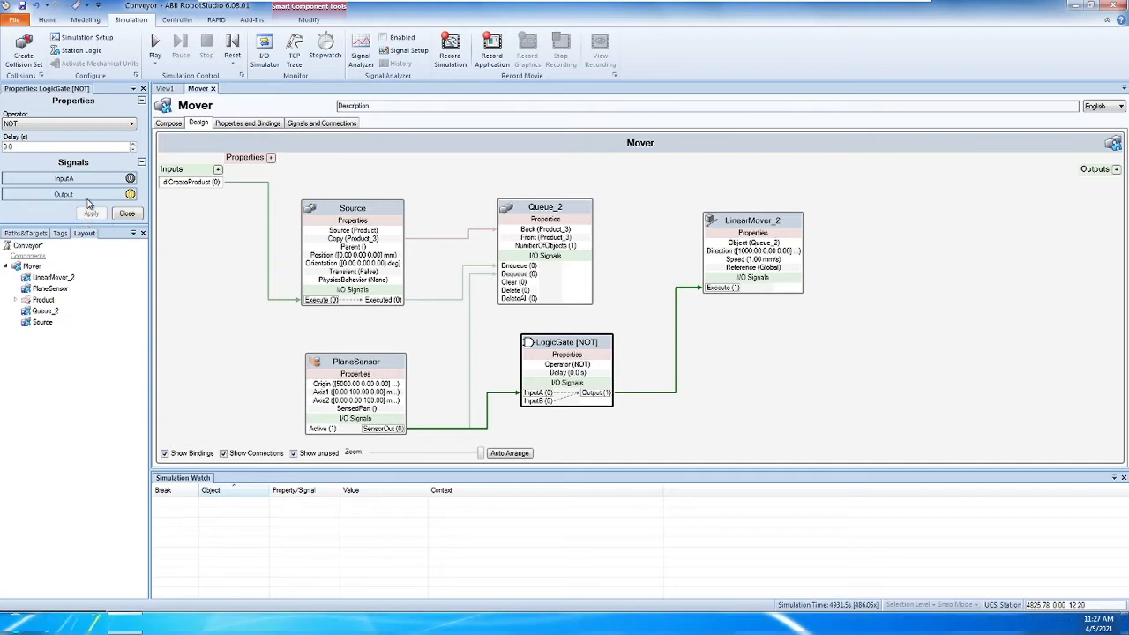
left_click(162, 89)
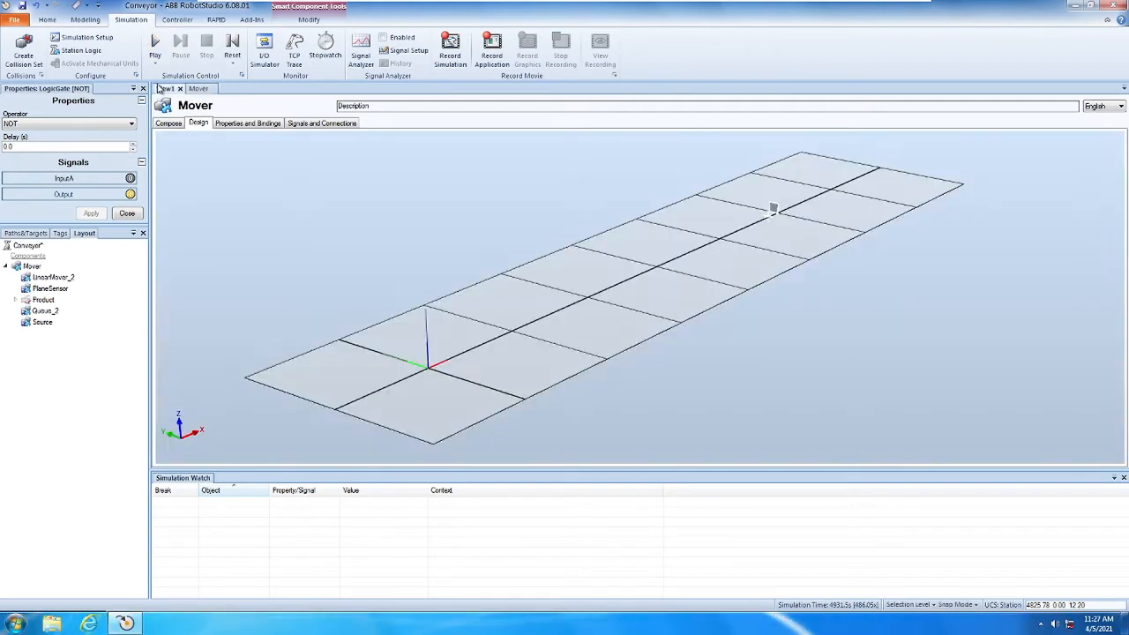
- Run the simulation and trigger Mover's diCreateProduct signal twice to send two products along the conveyor path
left_click(154, 44)
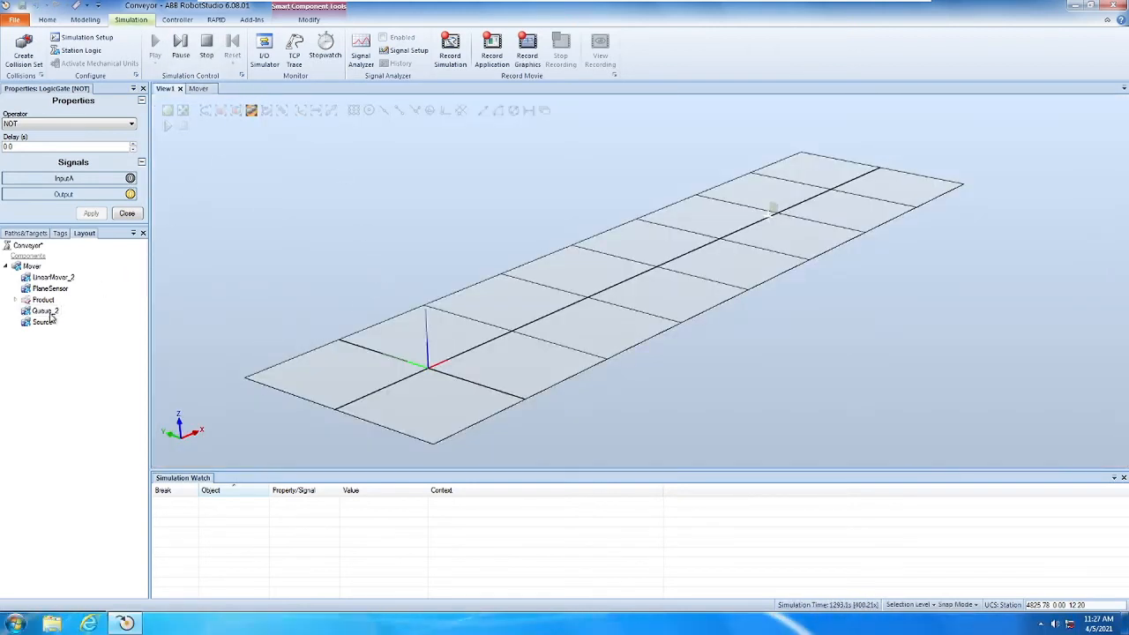
left_click(35, 266)
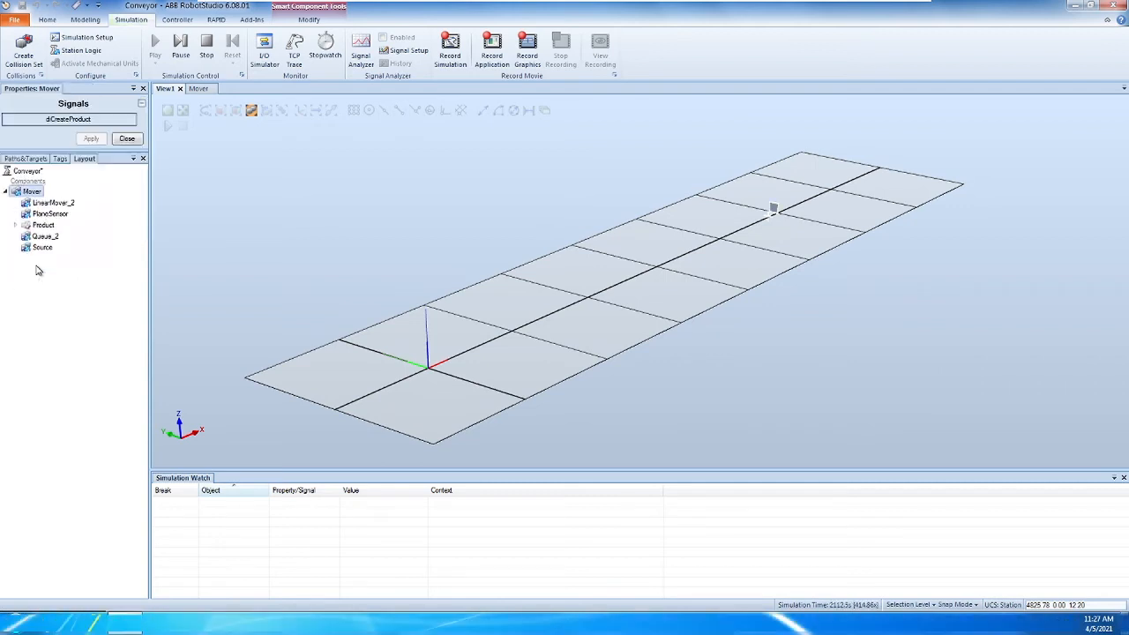
left_click(70, 122)
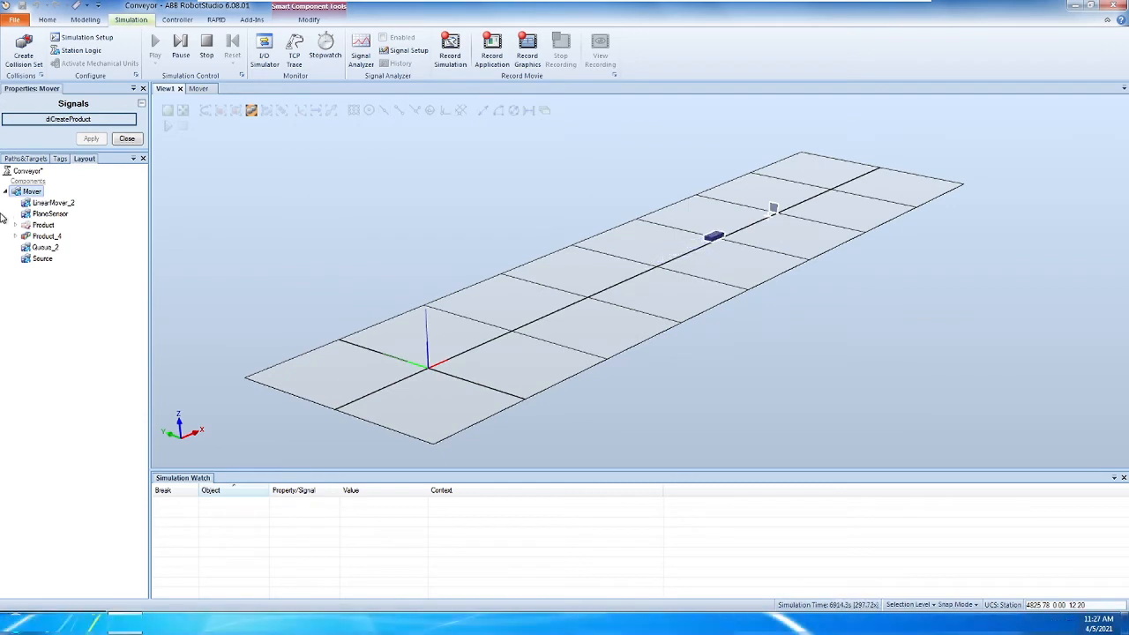
left_click(68, 119)
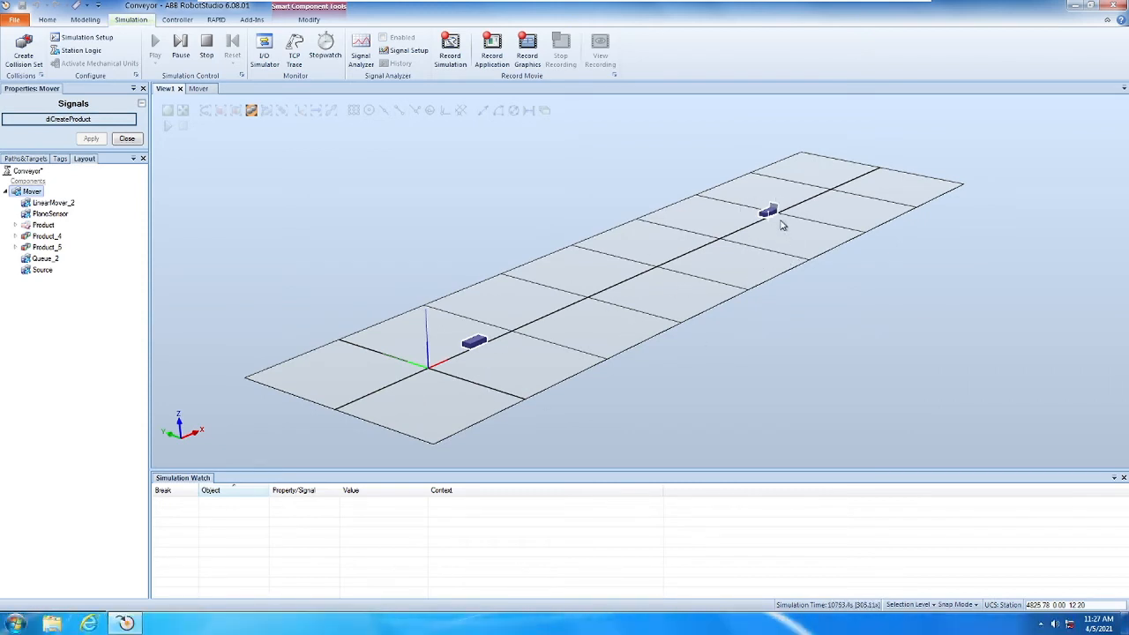
- Stop the simulation and delete the leftover parts Product_4 and Product_5 from the Mover component
right_click(43, 238)
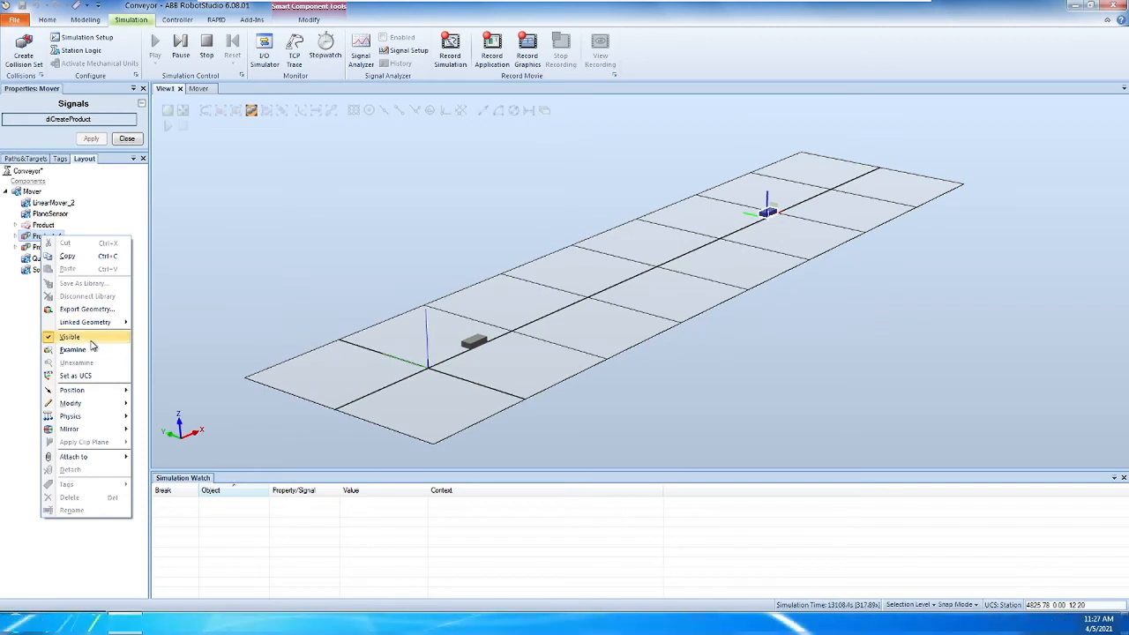
left_click(25, 463)
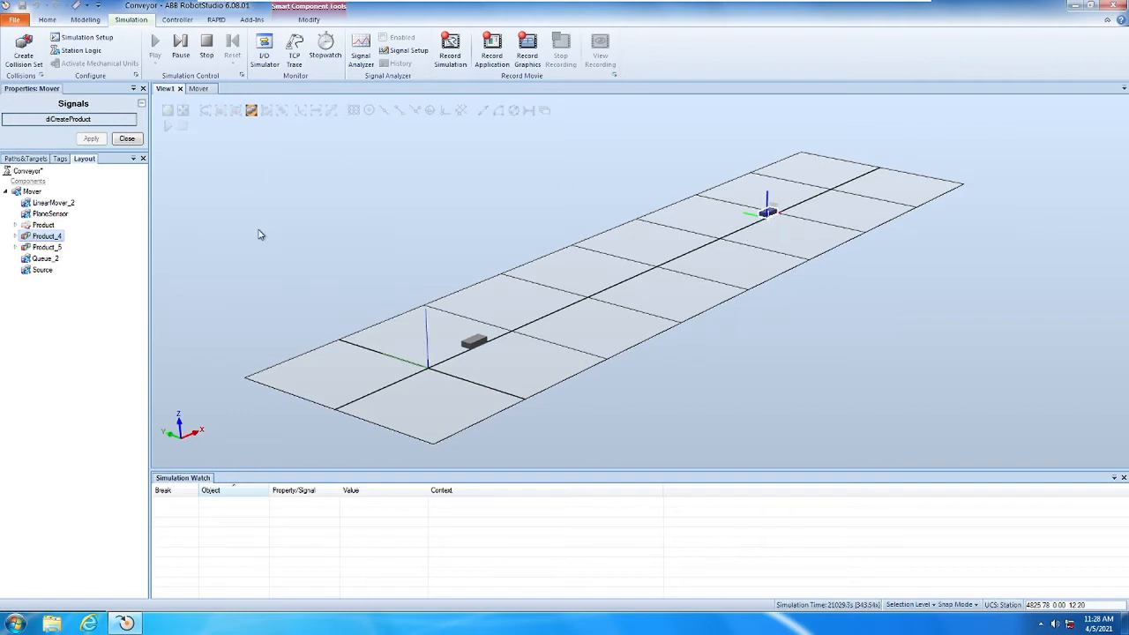
left_click(205, 49)
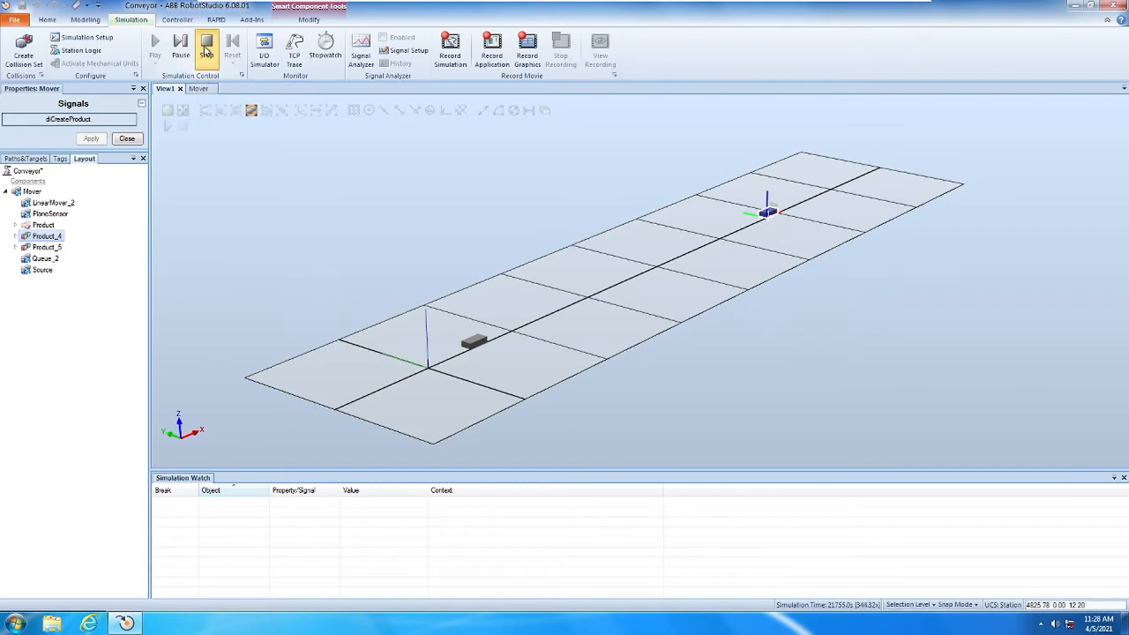
left_click(87, 253)
left_click(51, 236)
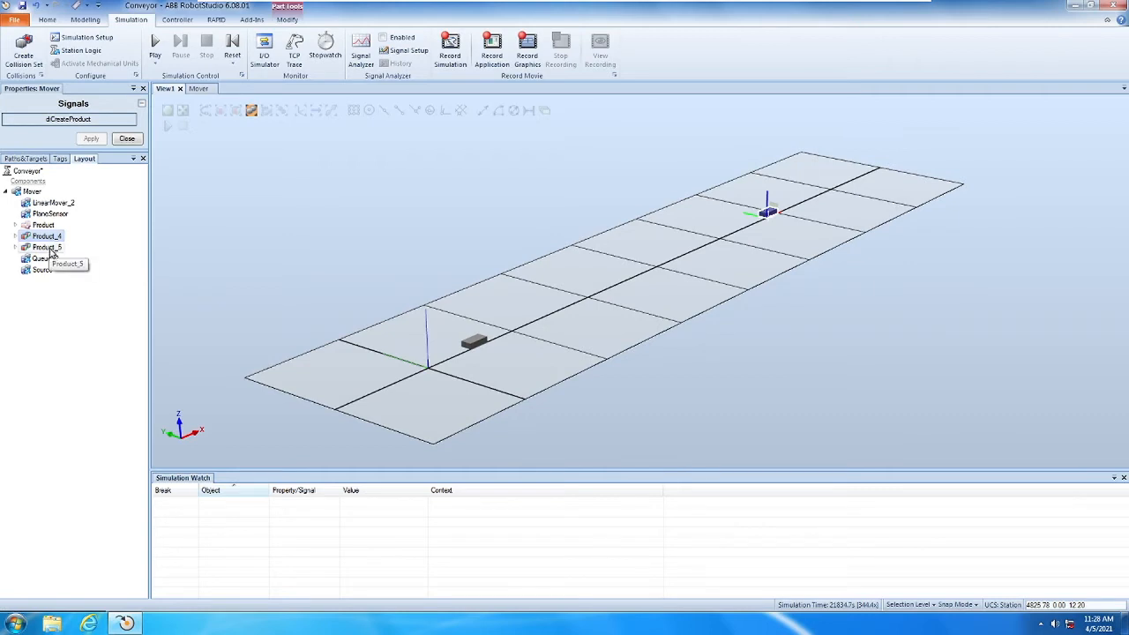
left_click(50, 249, "ctrl")
right_click(55, 248)
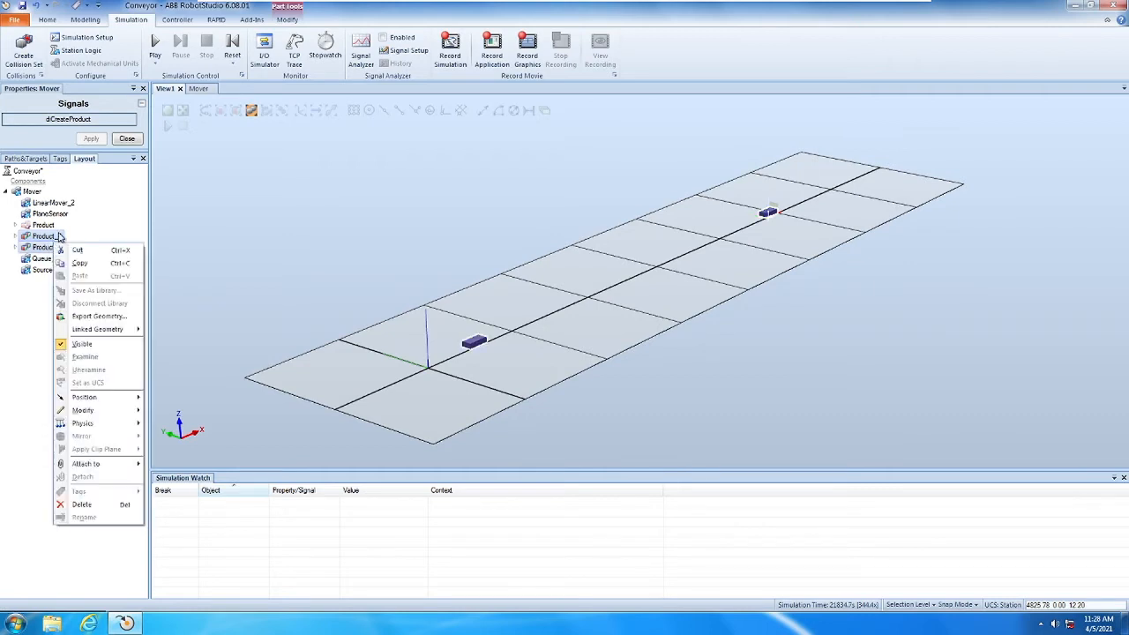
left_click(82, 504)
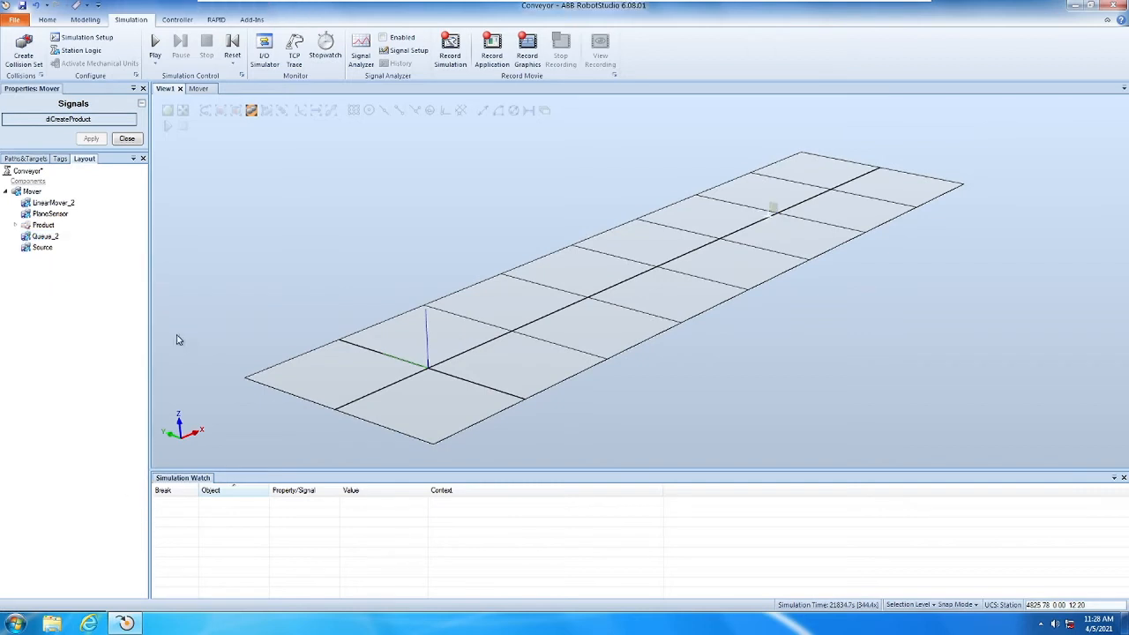
- Reset and run the simulation, trigger diCreateProduct seven times in quick succession, and stop the run
left_click(233, 55)
left_click(251, 111)
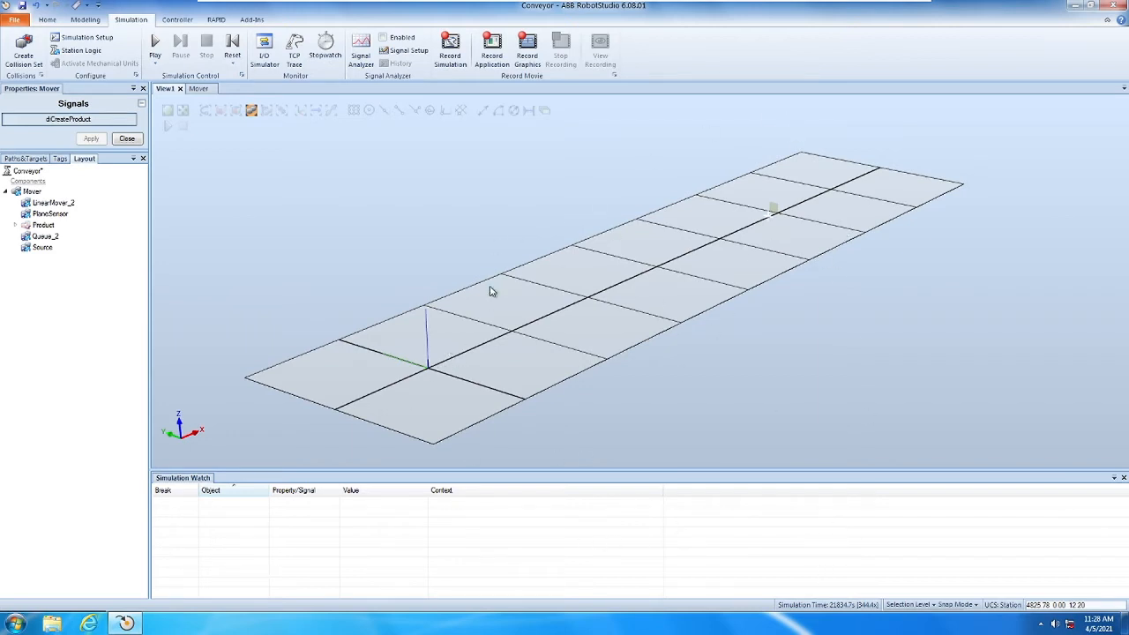
left_click(154, 46)
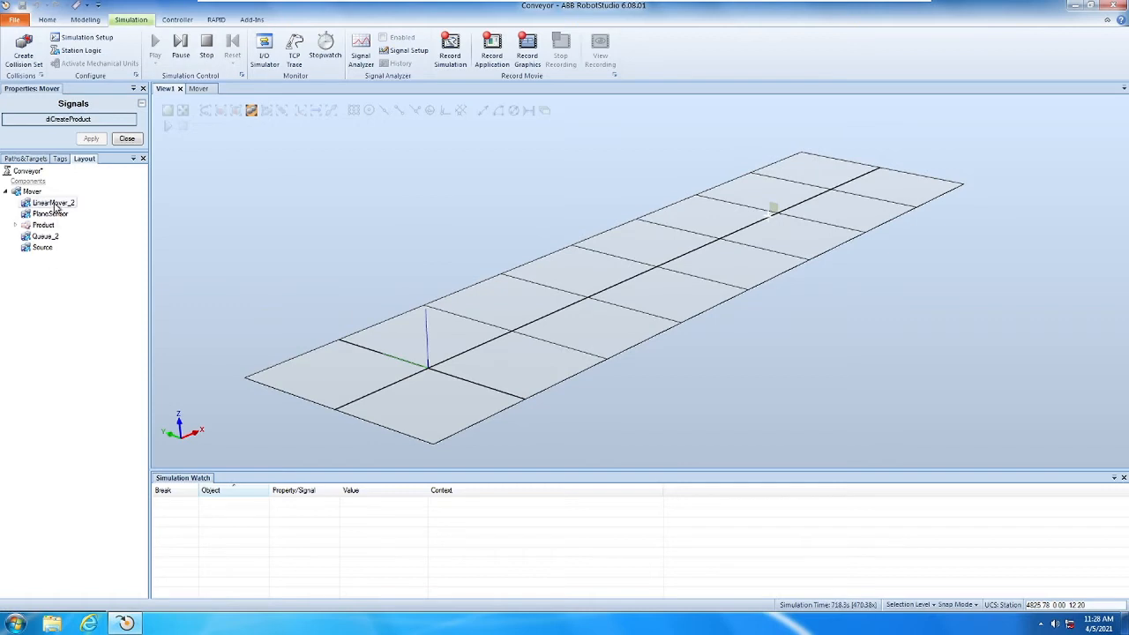
left_click(53, 123)
left_click(52, 123)
left_click(53, 124)
left_click(53, 124)
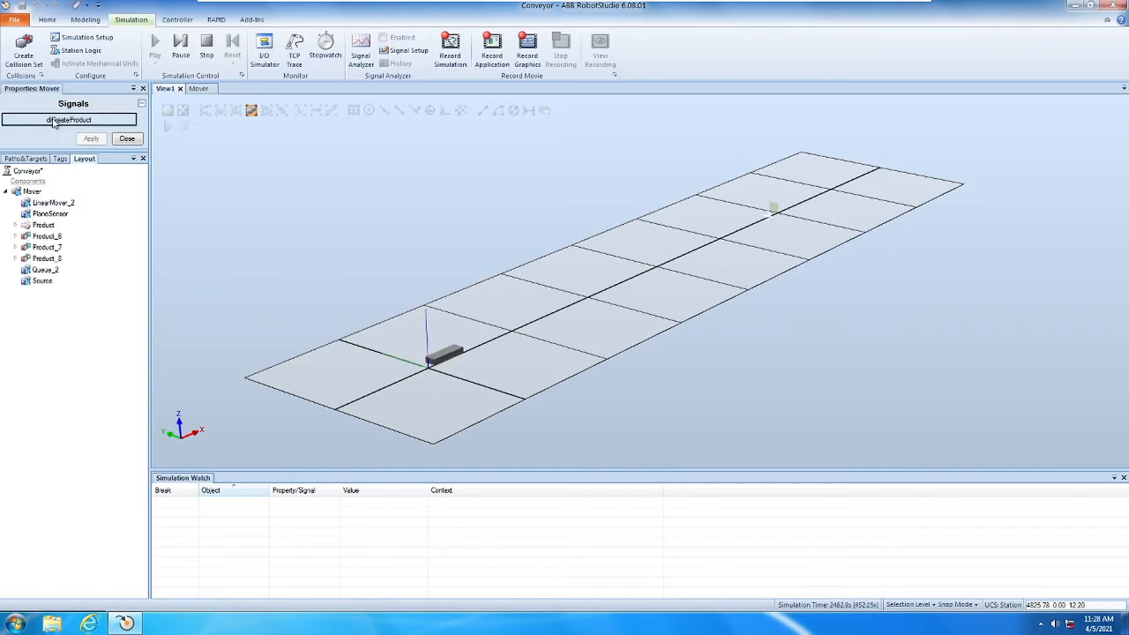
left_click(53, 124)
left_click(53, 124)
left_click(53, 123)
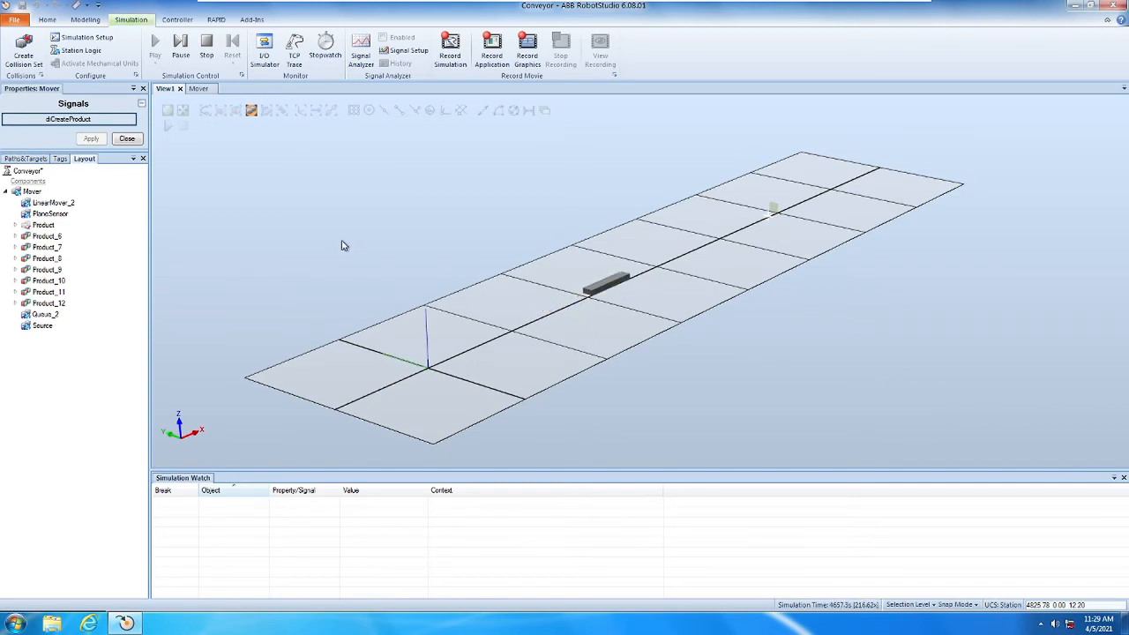
left_click(210, 49)
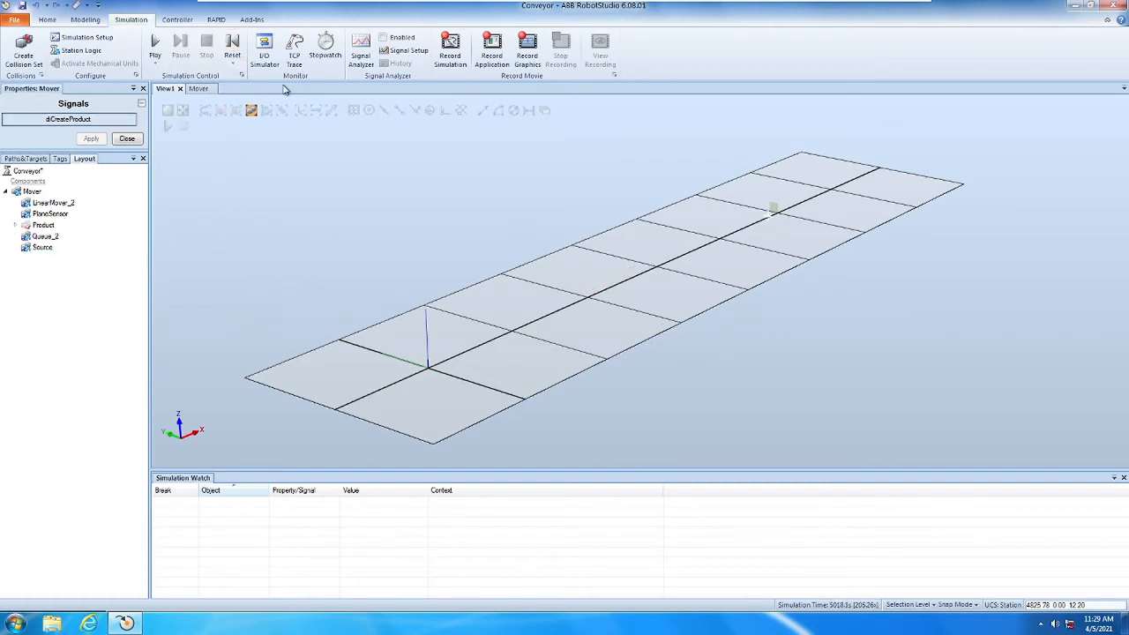
- Check the signal connections in the Mover design and return to the 3D view
left_click(196, 90)
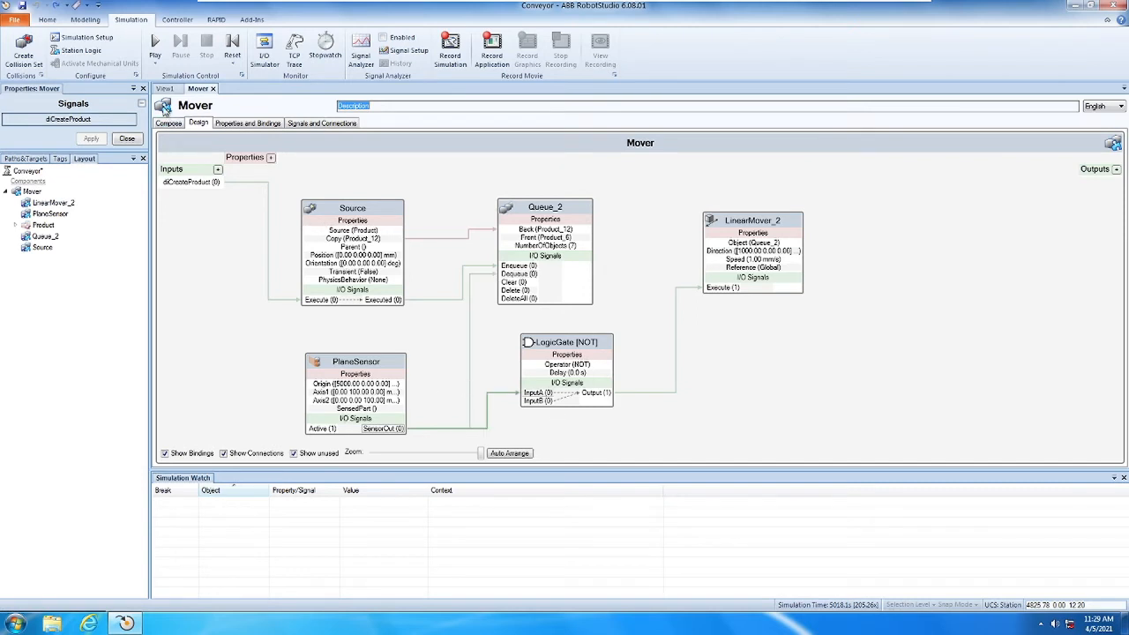
left_click(164, 89)
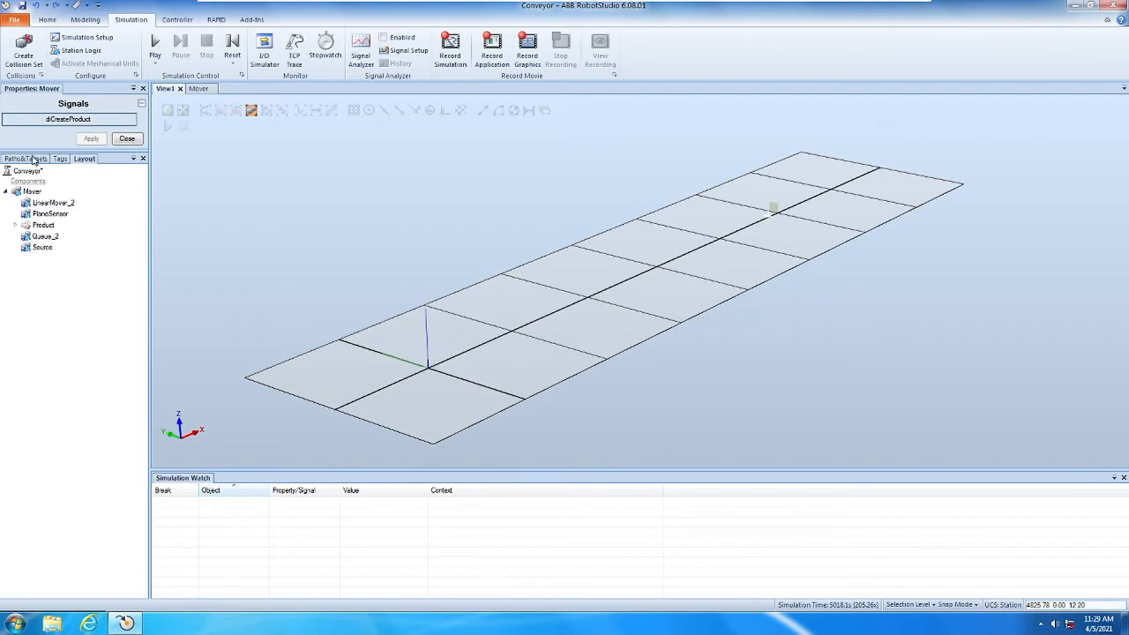
left_click_drag(69, 119, 78, 117)
left_click(99, 123)
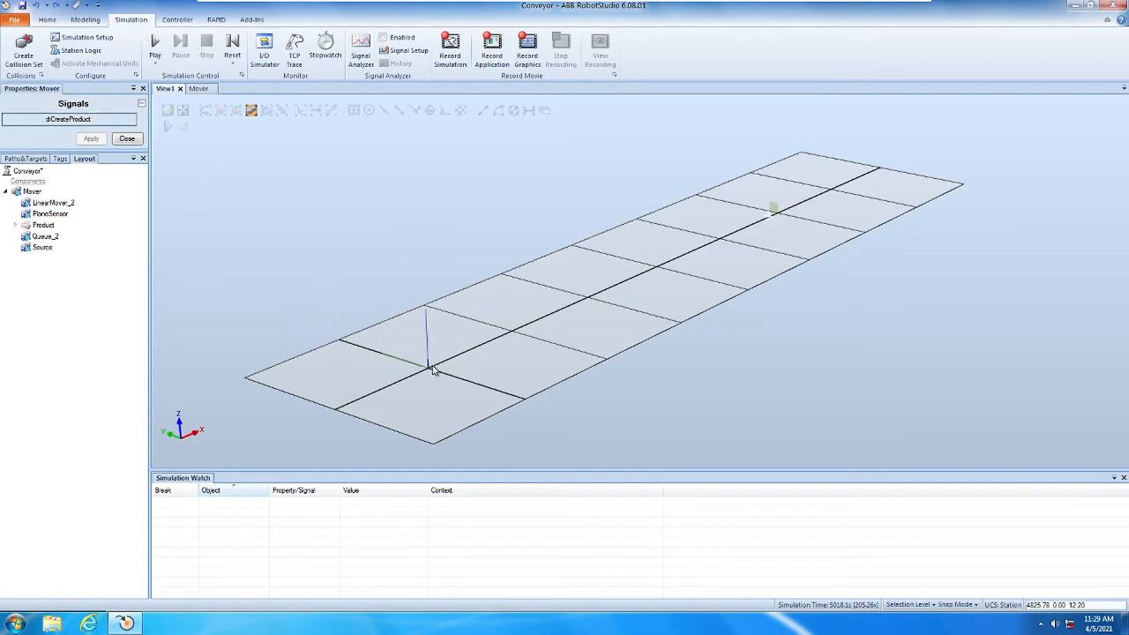
- Add a second PlaneSensor to Mover's child components
left_click(198, 90)
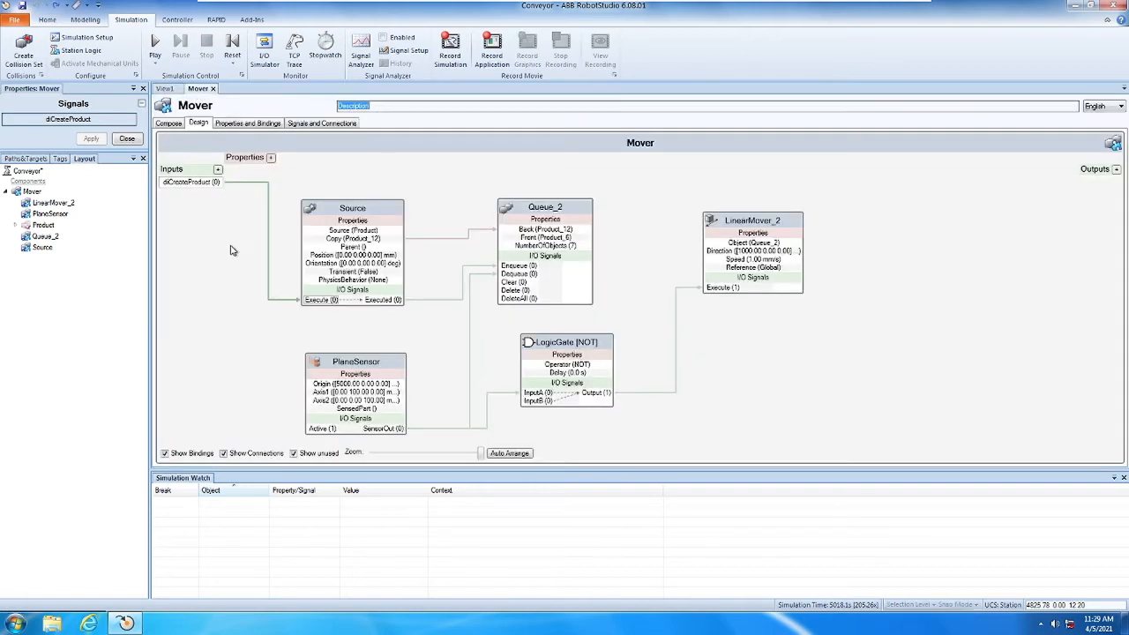
left_click(168, 124)
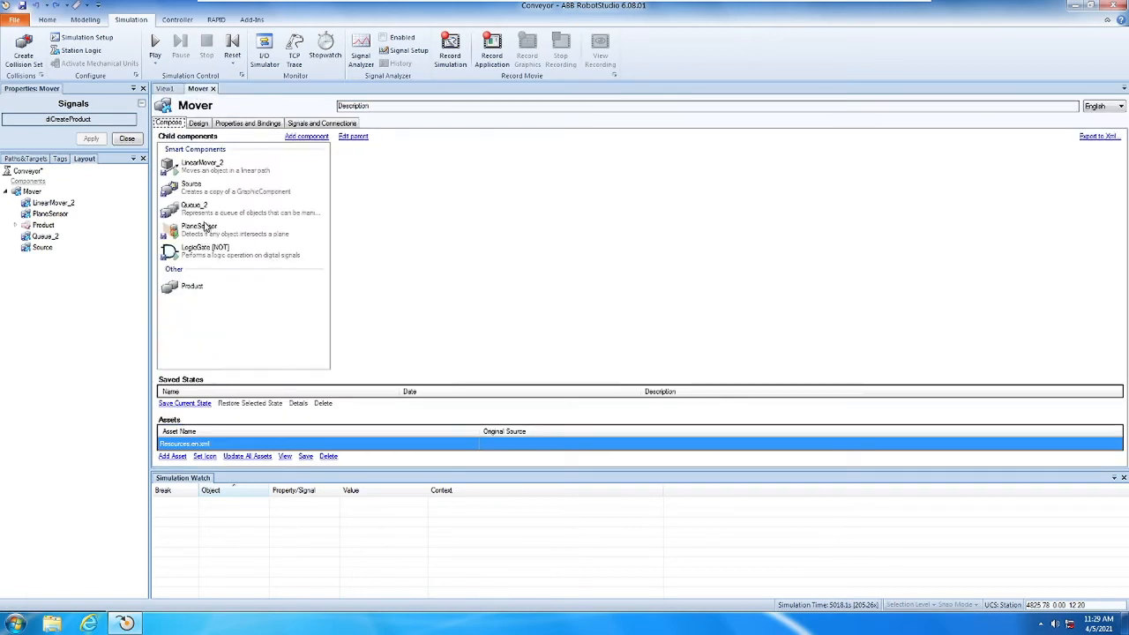
left_click(203, 231)
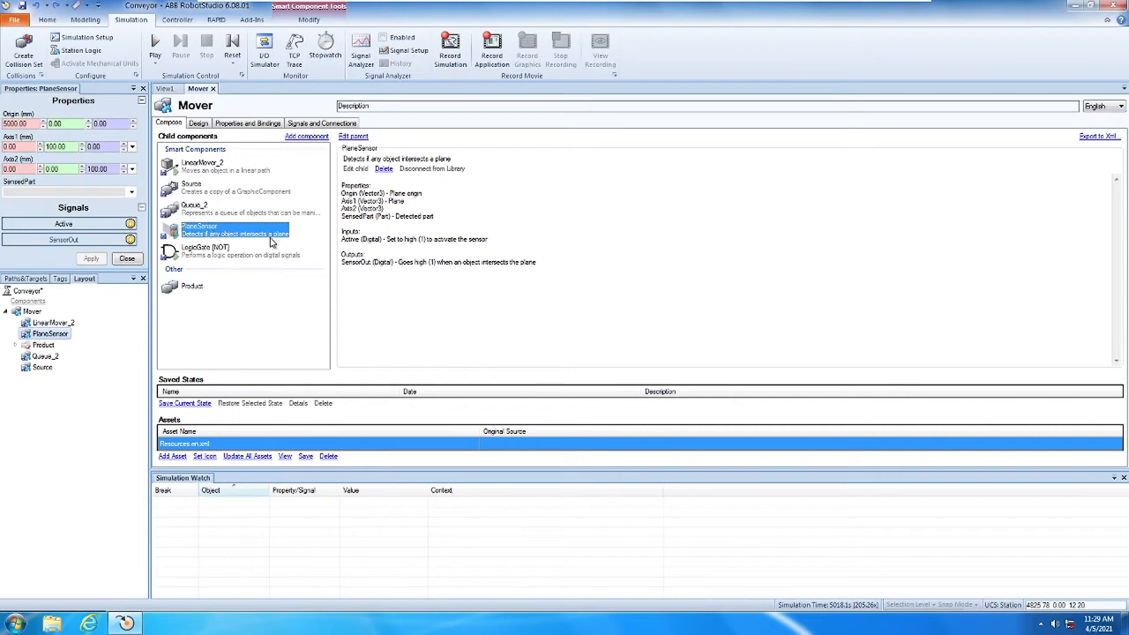
left_click(297, 139)
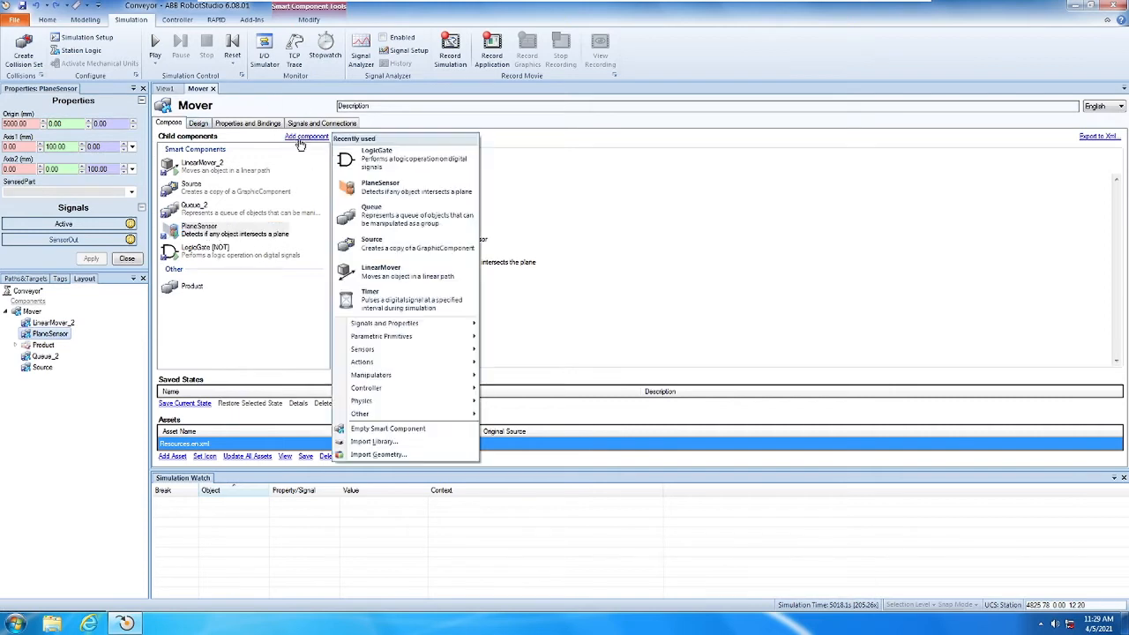
mouse_move(459, 349)
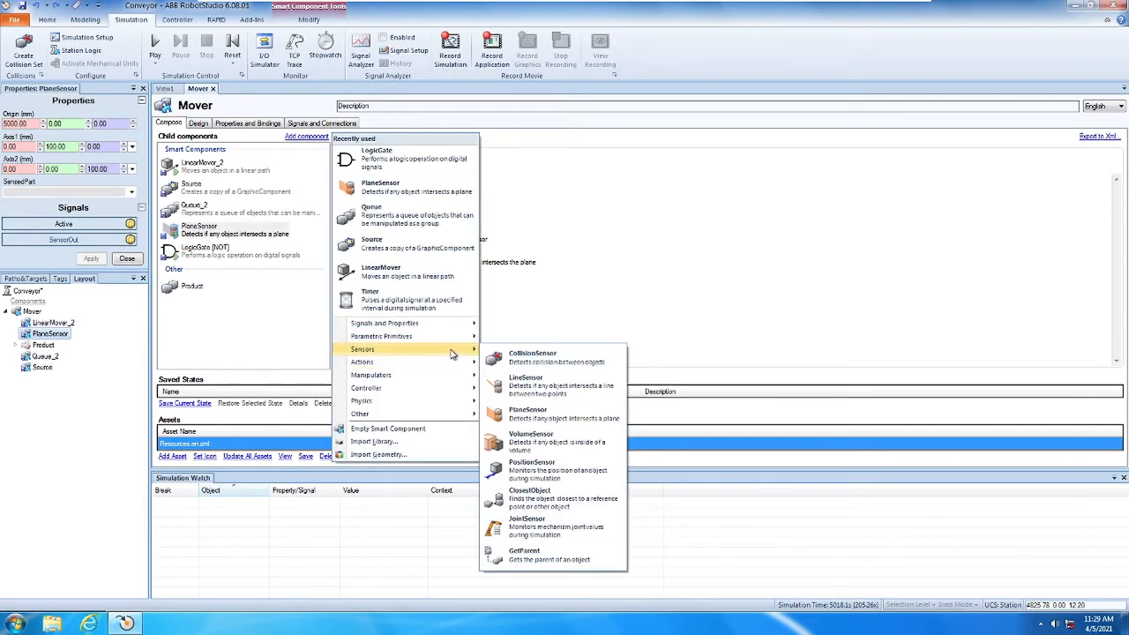
left_click(534, 416)
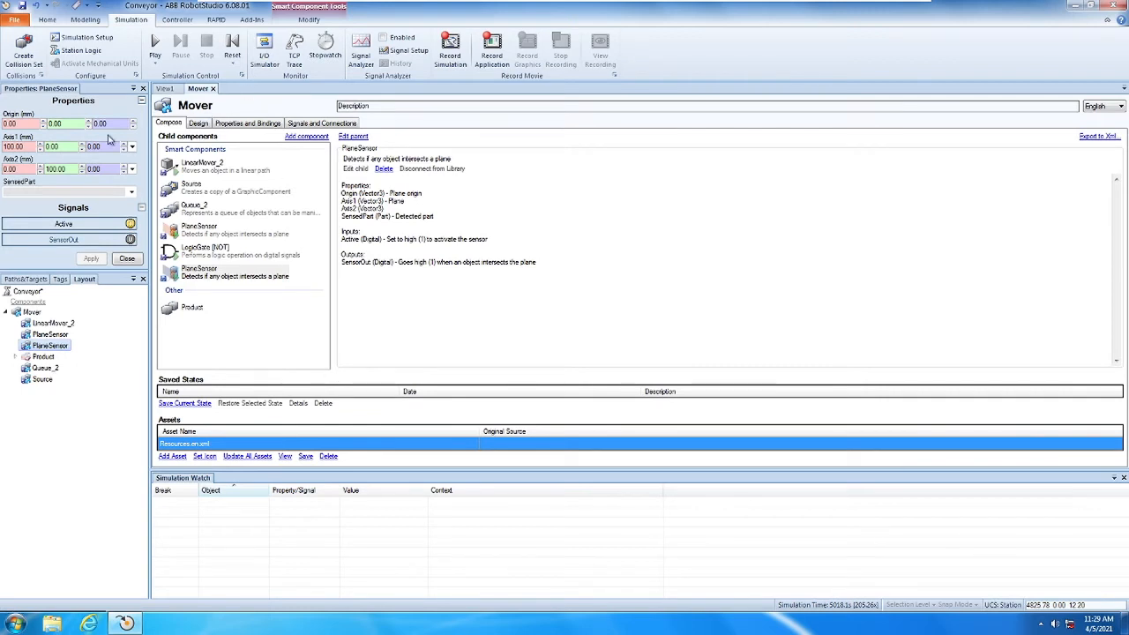
- Set the X value of the new PlaneSensor's Axis1 to 300 mm, apply it, and return to the 3D view
left_click(24, 124)
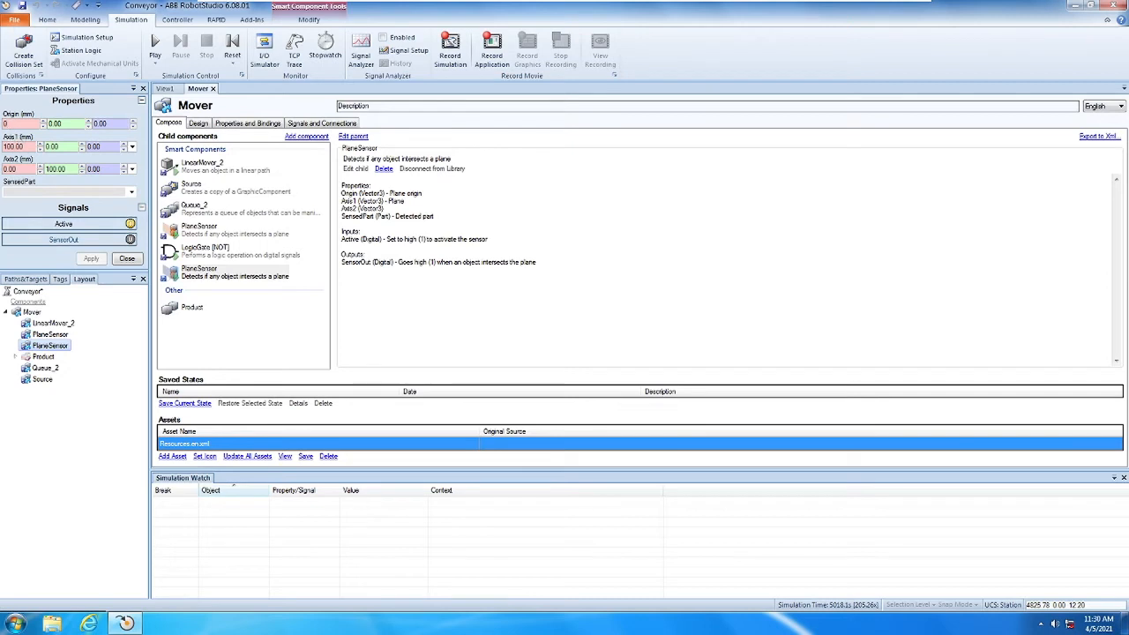
left_click(16, 147)
type("300")
left_click(68, 169)
left_click(92, 260)
left_click(165, 89)
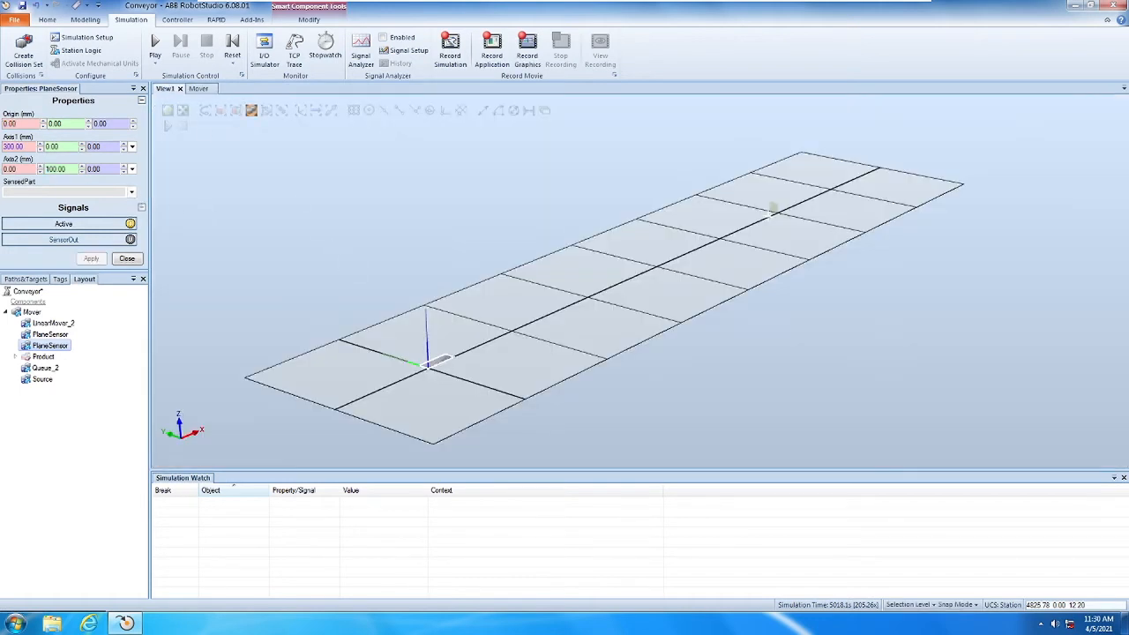
- Set the new PlaneSensor's Axis1 Y to 100 mm and its Axis2 to 0, 0, 100 mm, and apply the changes
double_click(53, 170)
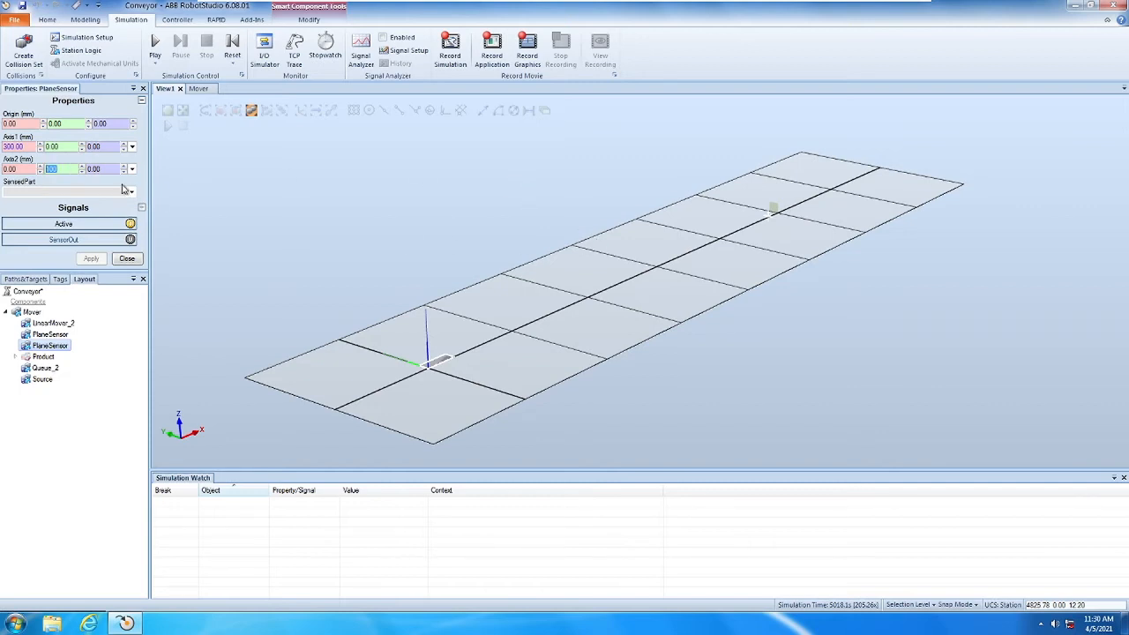
key("BackSpace")
type("10")
key("Tab")
type("0")
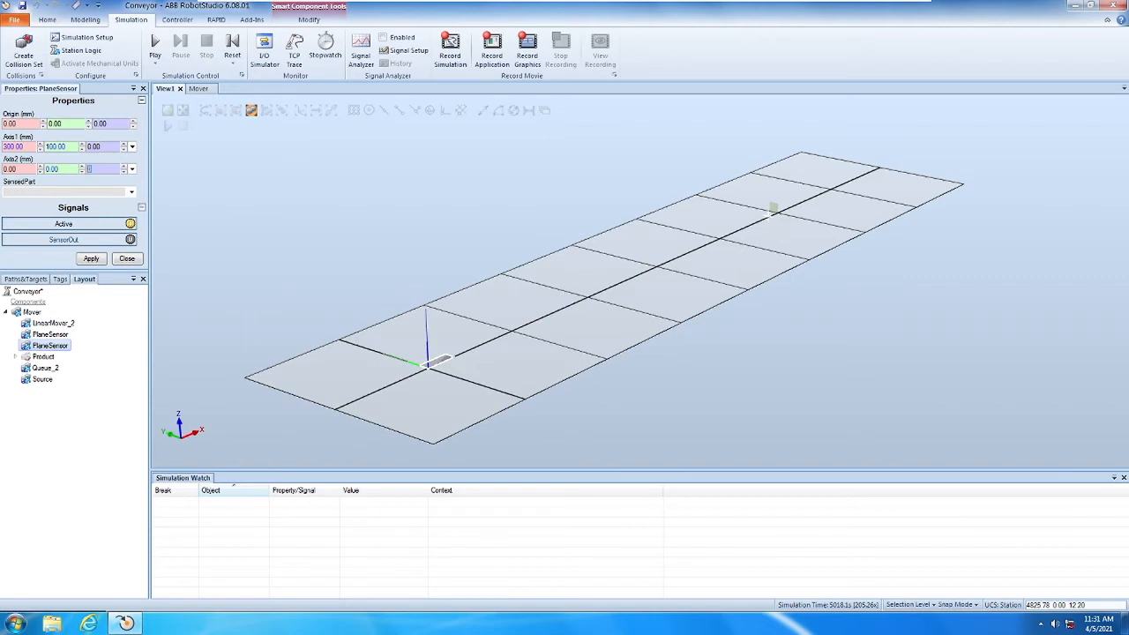
type("0.0")
left_click(90, 261)
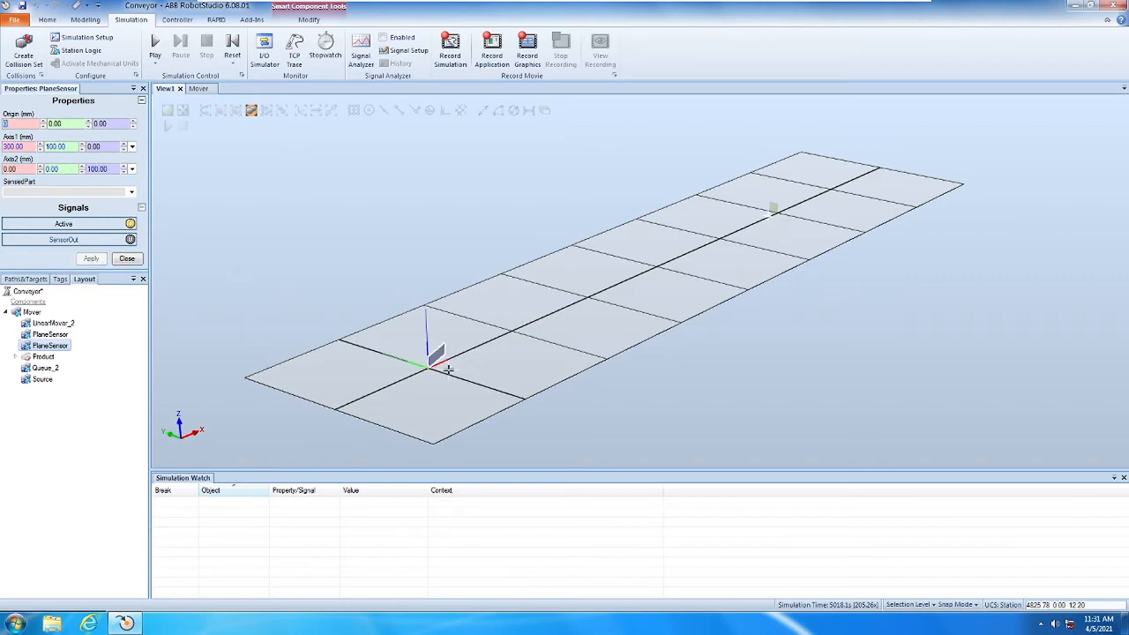
- Make the source Product part visible in the 3D view
left_click_drag(449, 370, 479, 373, "ctrl+shift")
right_click(479, 373)
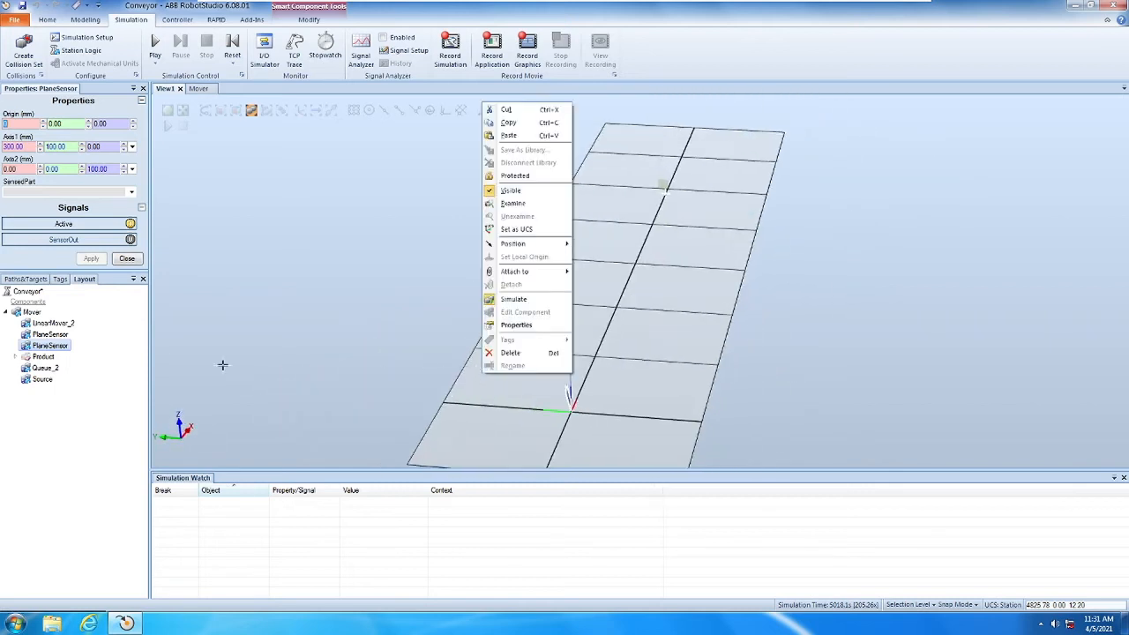
left_click(48, 362)
right_click(47, 362)
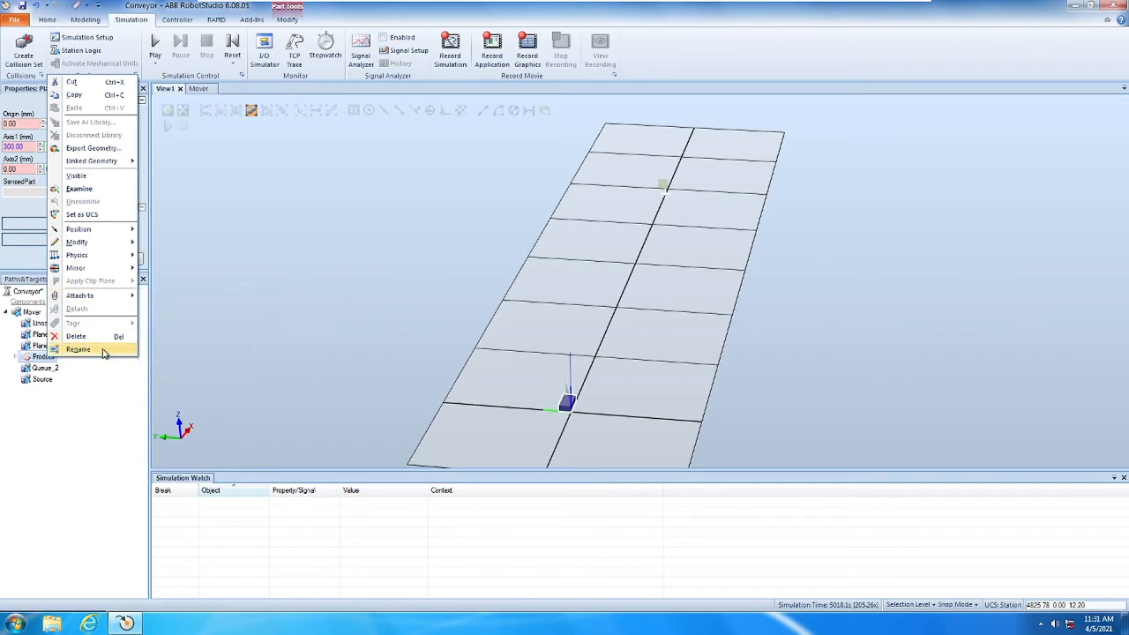
left_click(104, 188)
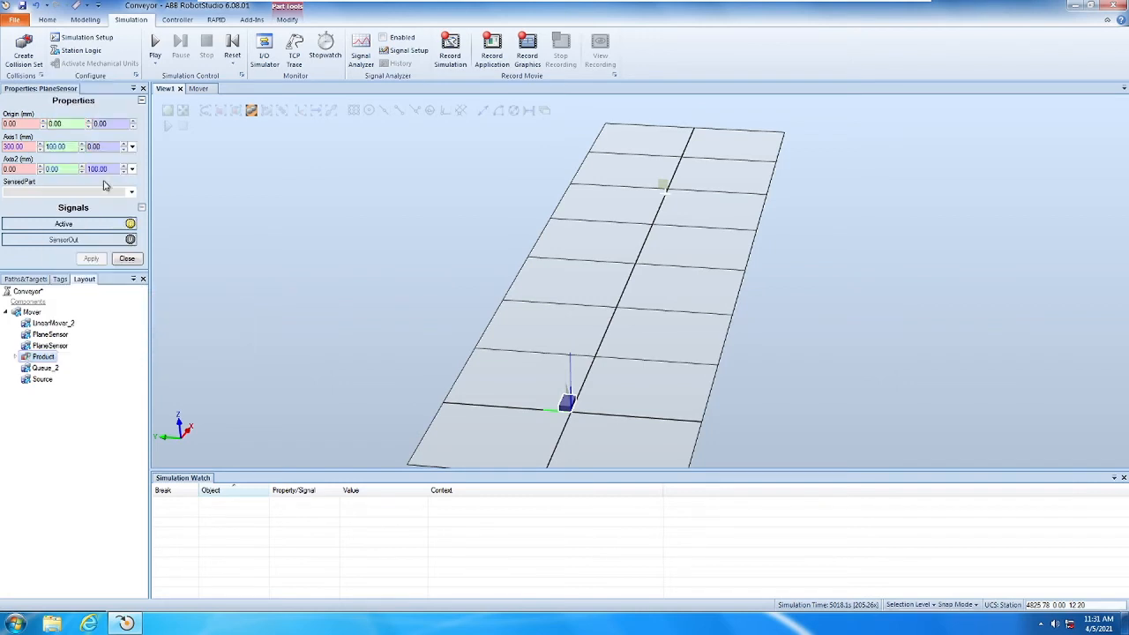
- Examine the new plane sensor's position, size and orientation against the Product part at the conveyor's origin
left_click_drag(588, 346, 398, 354, "ctrl+shift")
right_click(399, 353)
left_click(579, 148)
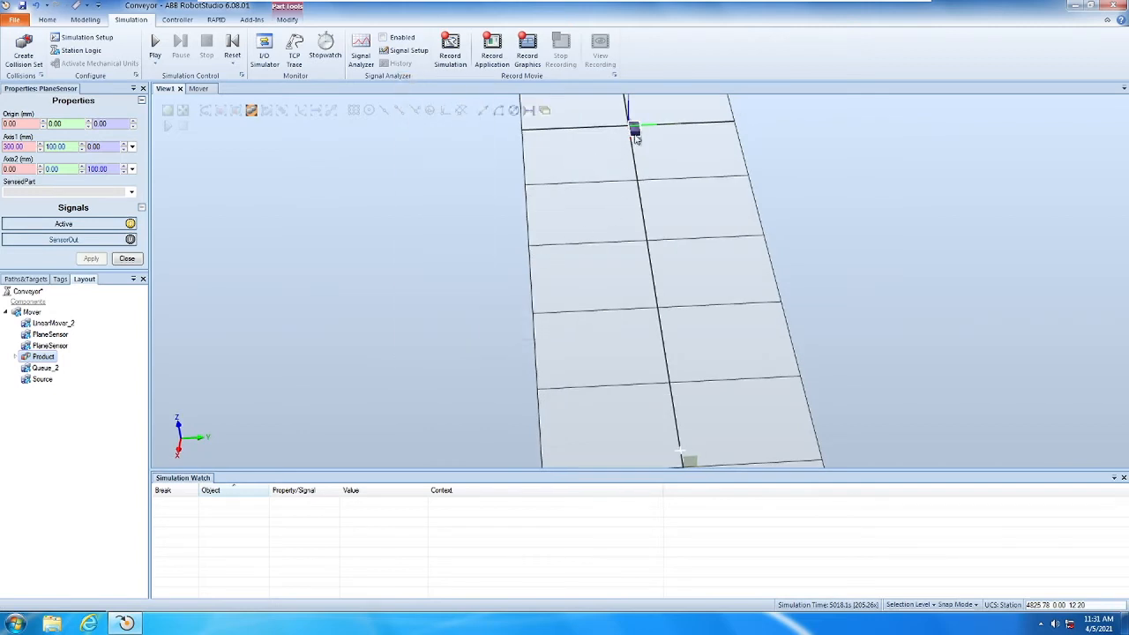
left_click(660, 165)
scroll(626, 123, "up", 8)
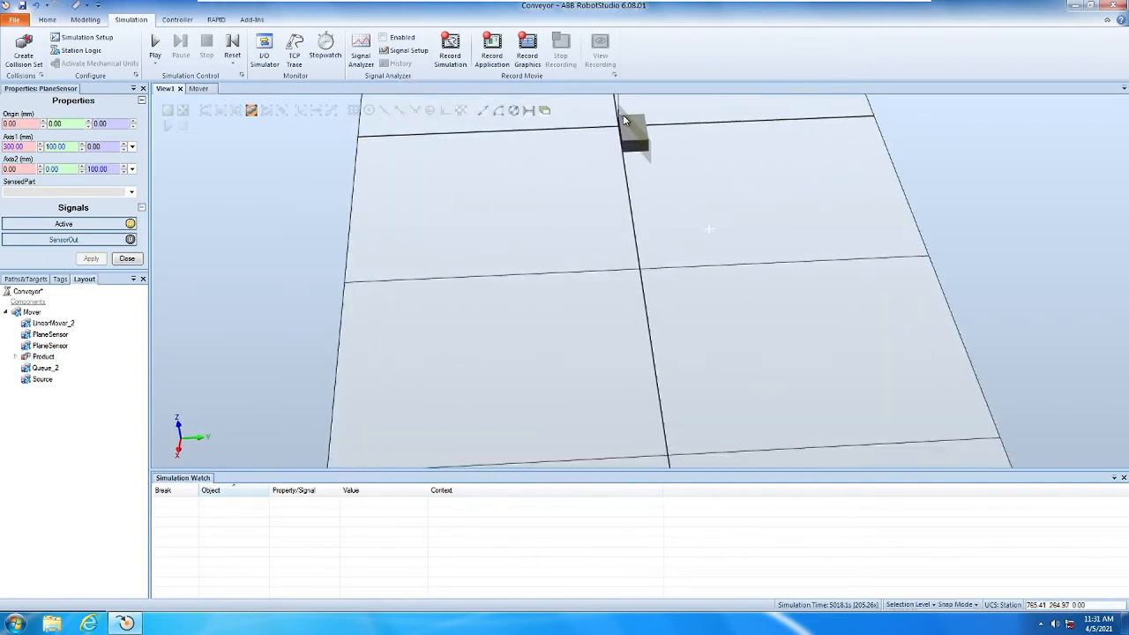
scroll(625, 115, "up", 3)
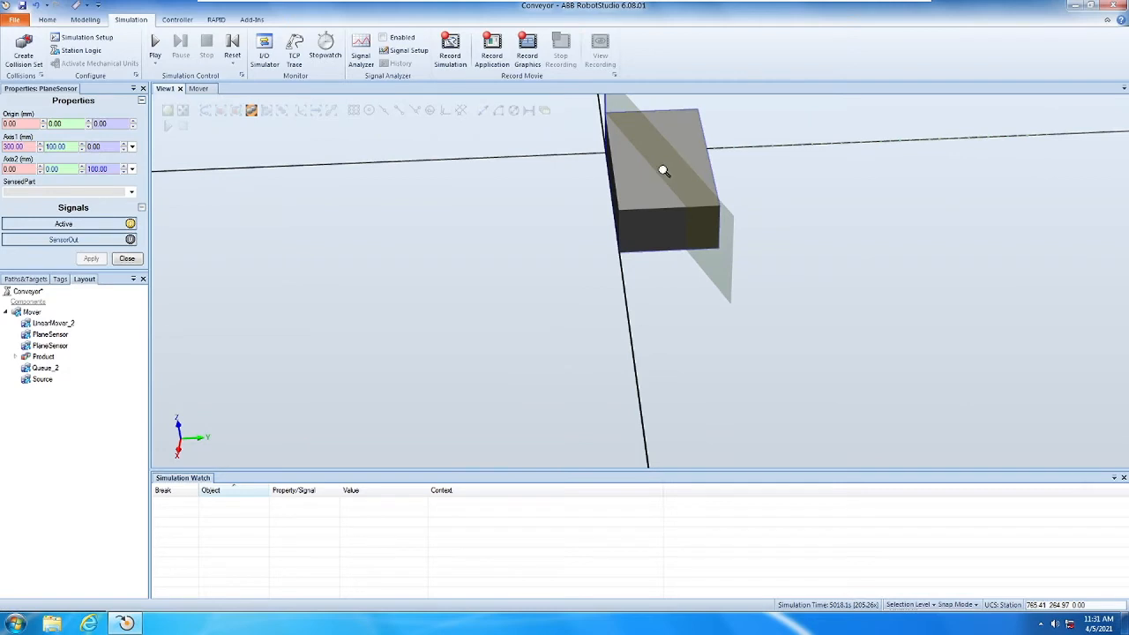
left_click_drag(664, 169, 660, 186, "ctrl+shift")
right_click(637, 153)
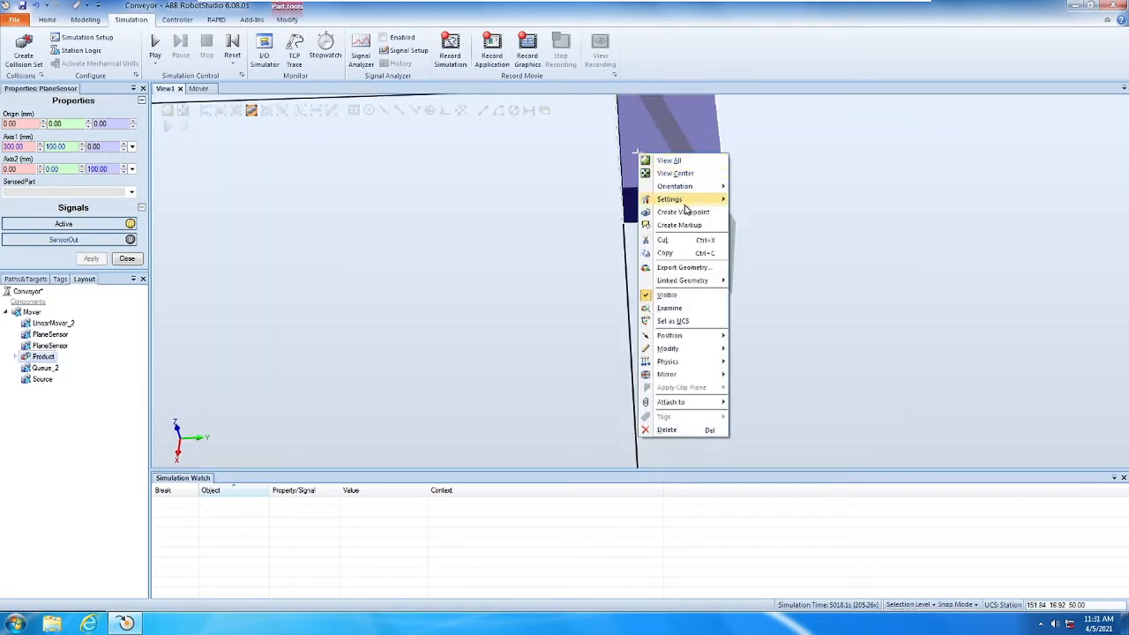
left_click(679, 309)
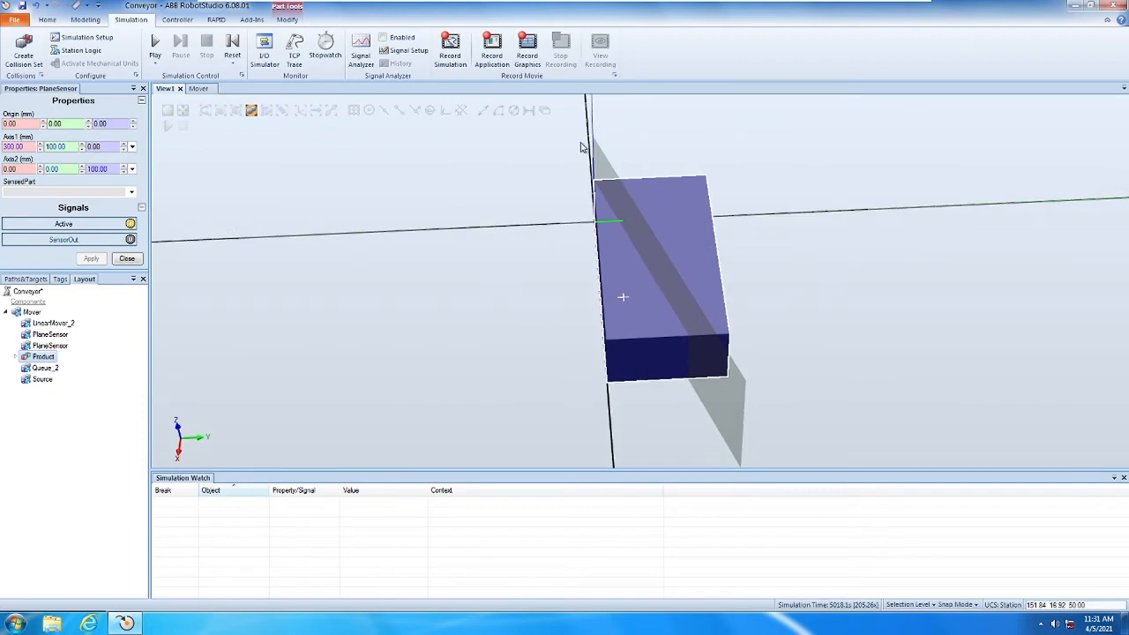
scroll(732, 405, "down", 1)
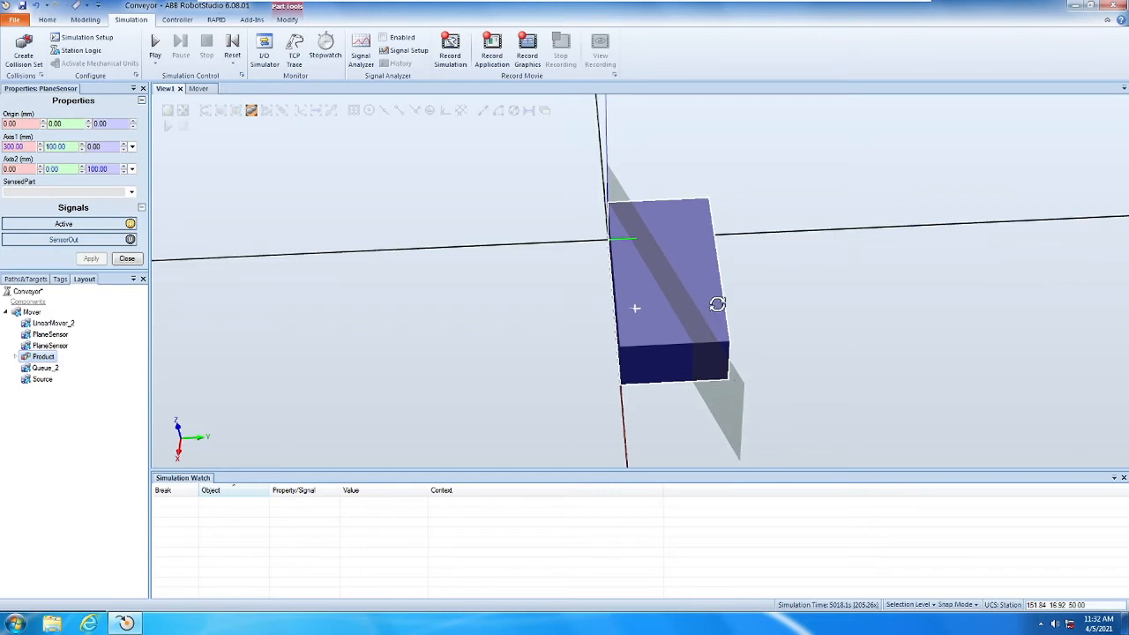
left_click_drag(715, 305, 825, 310, "ctrl+shift")
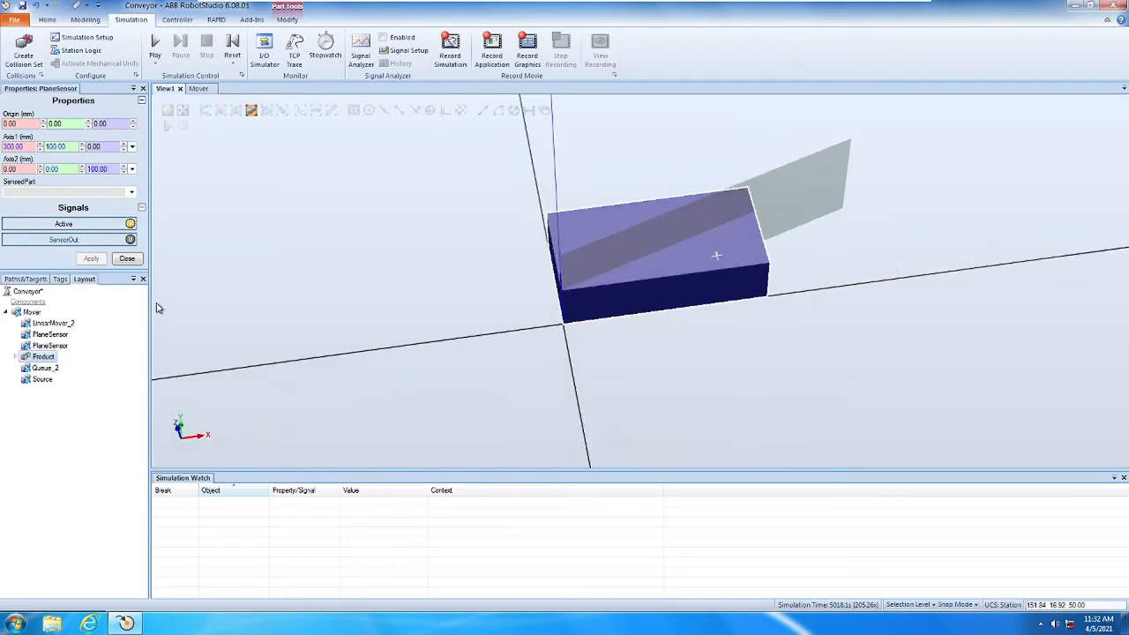
right_click(51, 358)
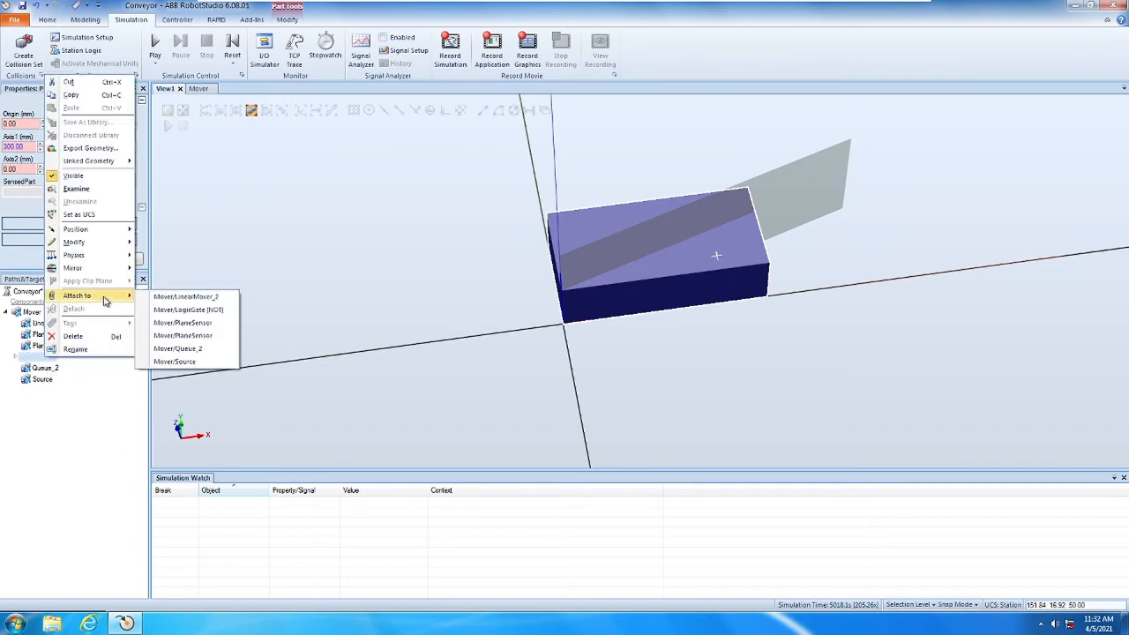
mouse_move(110, 163)
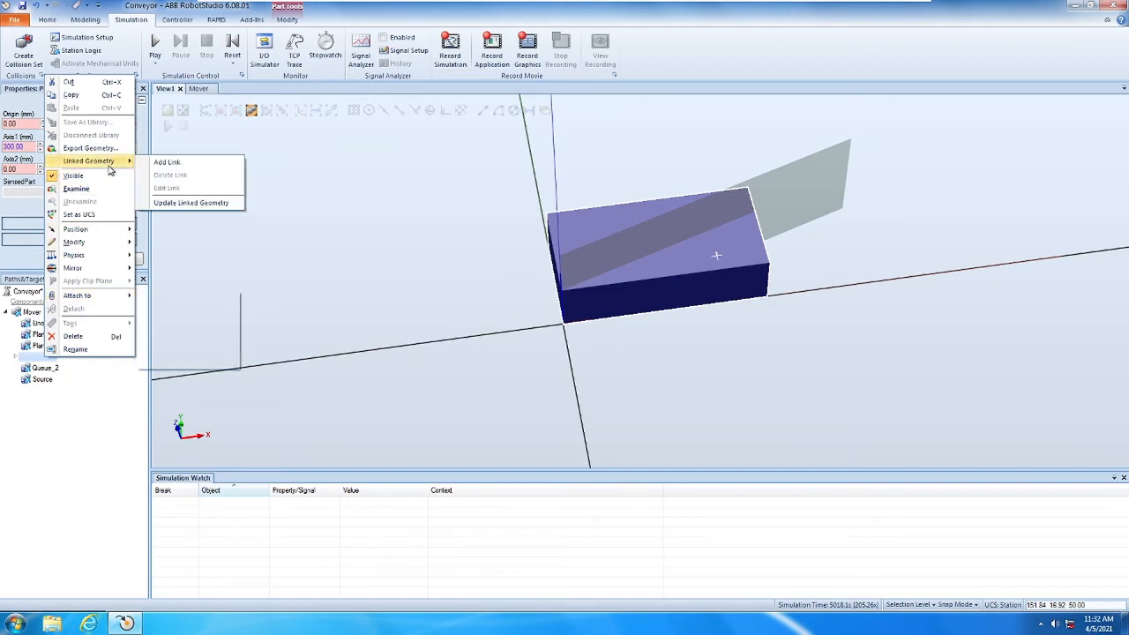
left_click(75, 349)
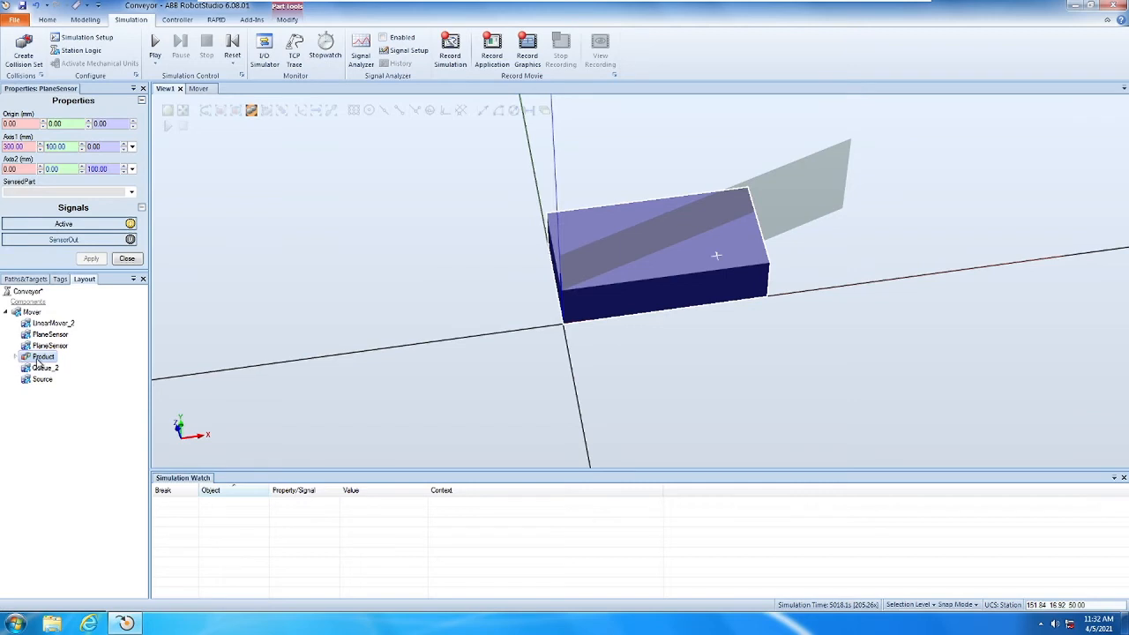
right_click(39, 357)
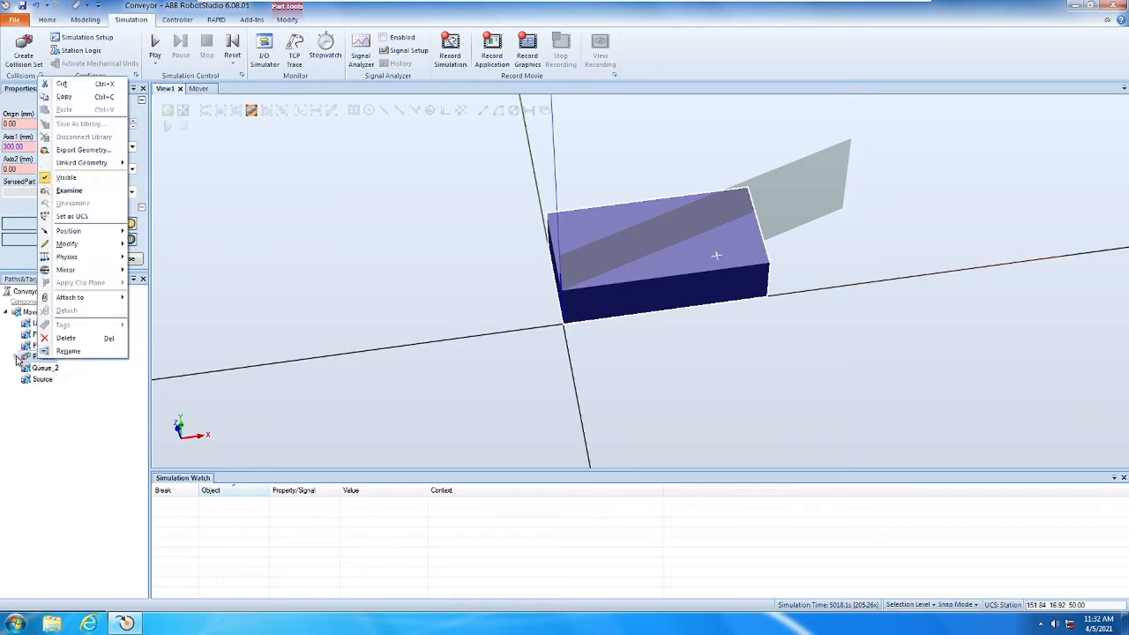
left_click(25, 359)
right_click(26, 362)
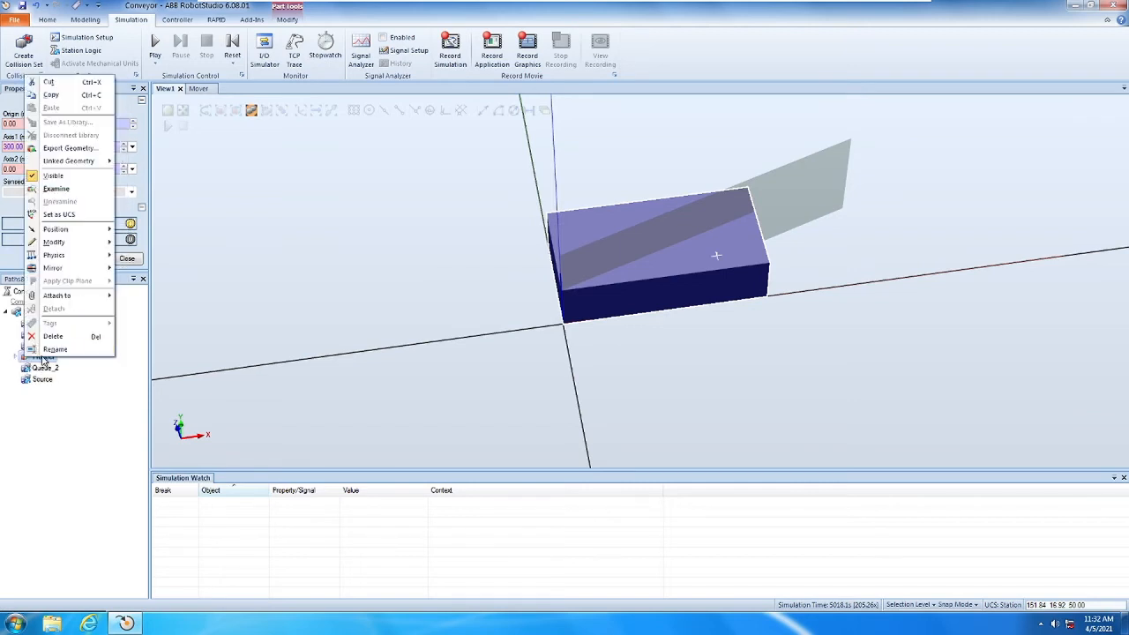
left_click(87, 344)
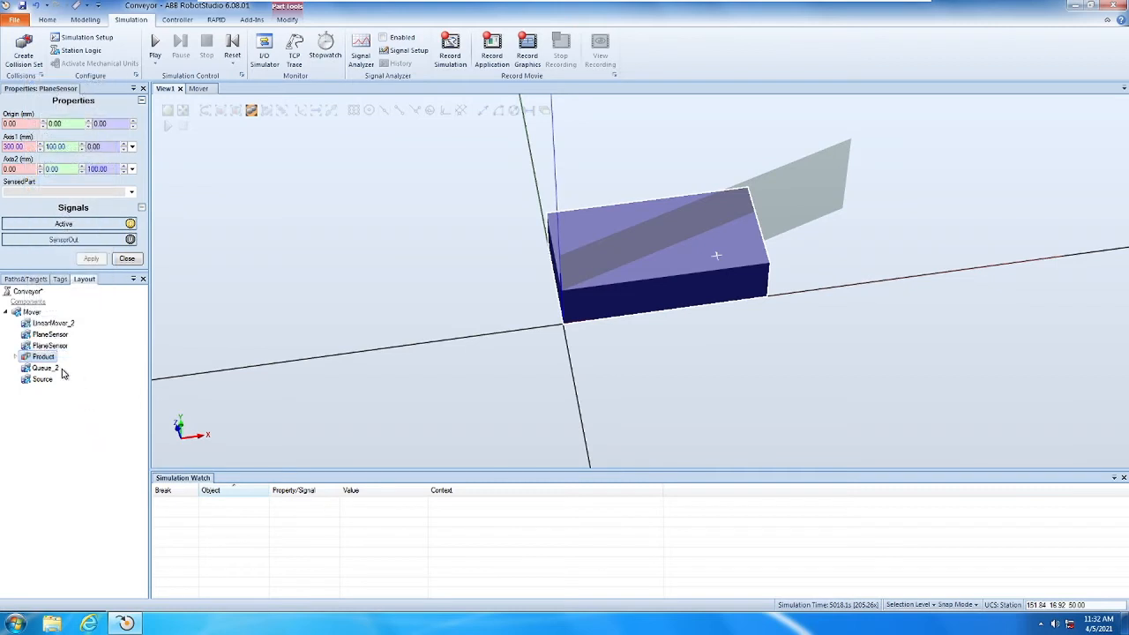
right_click(44, 359)
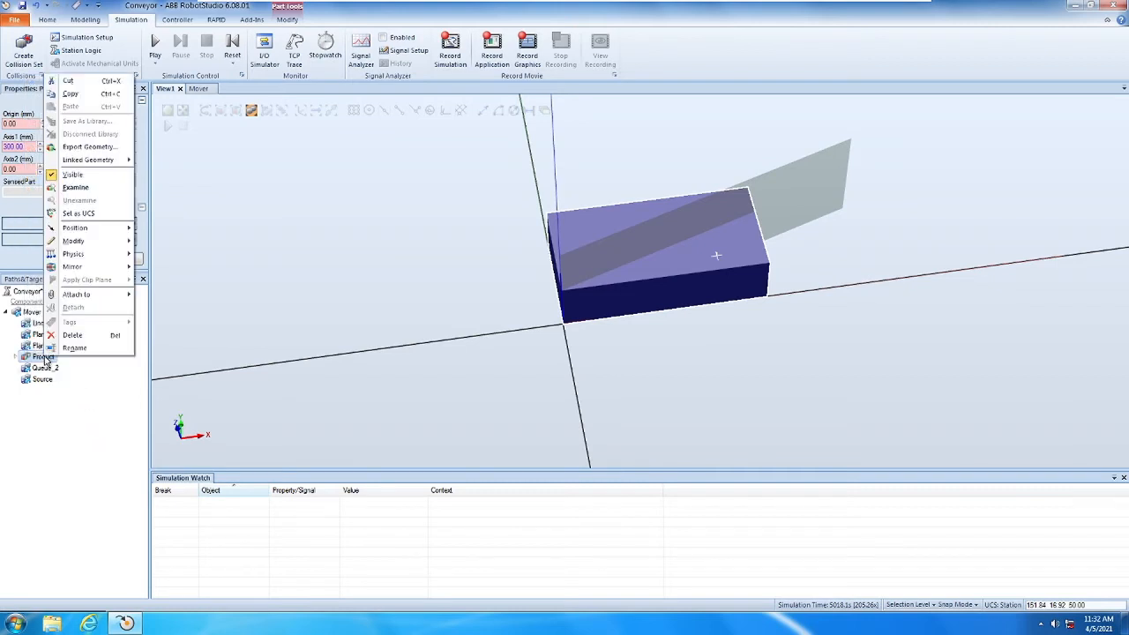
mouse_move(106, 229)
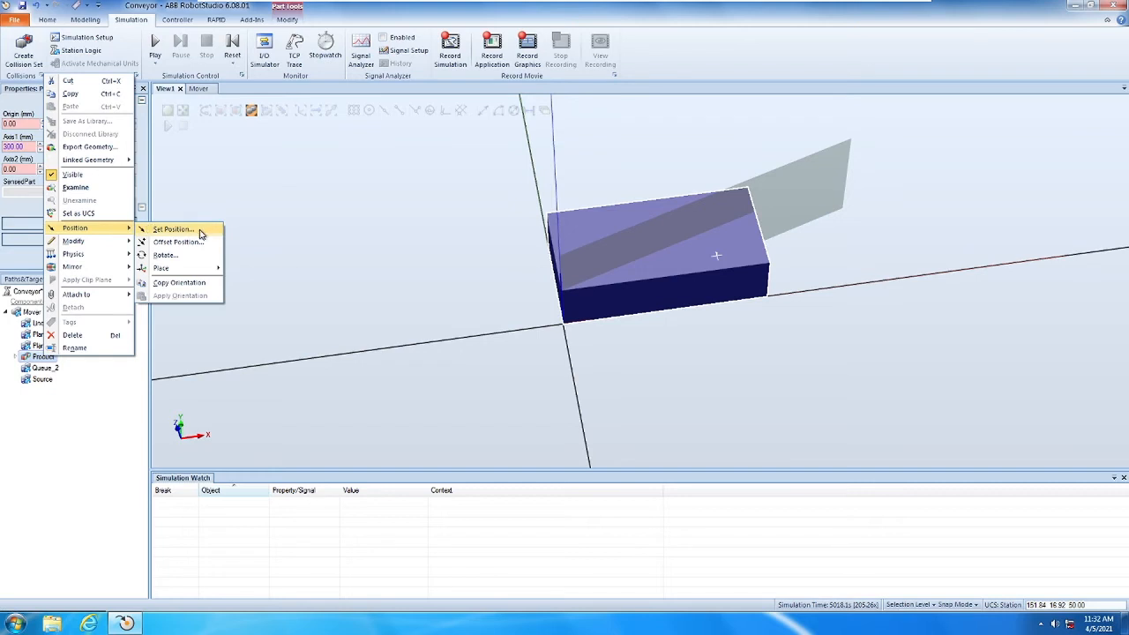
mouse_move(131, 167)
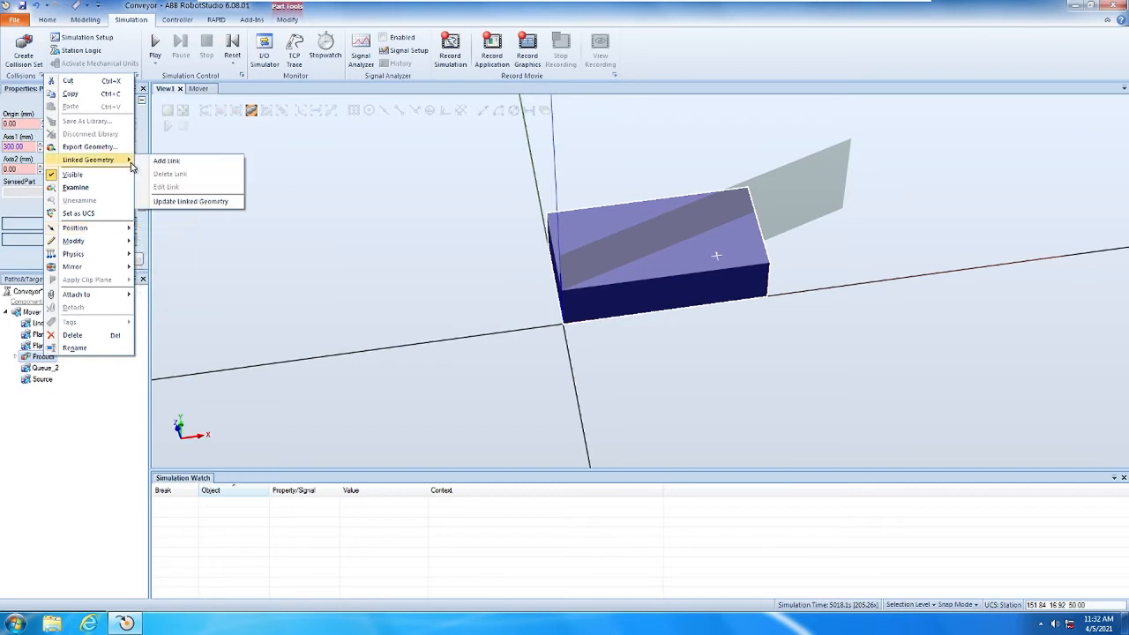
left_click(59, 523)
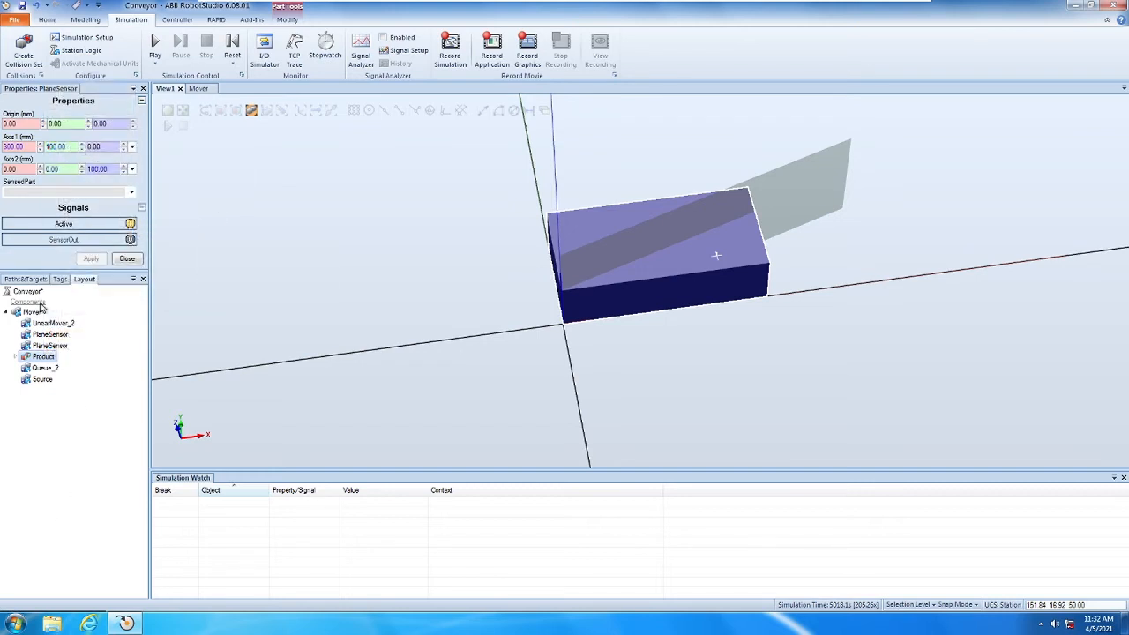
left_click(60, 280)
left_click(25, 280)
- Turn off Detectable by Sensors for the source Product part and hide the part in the 3D view
right_click(42, 356)
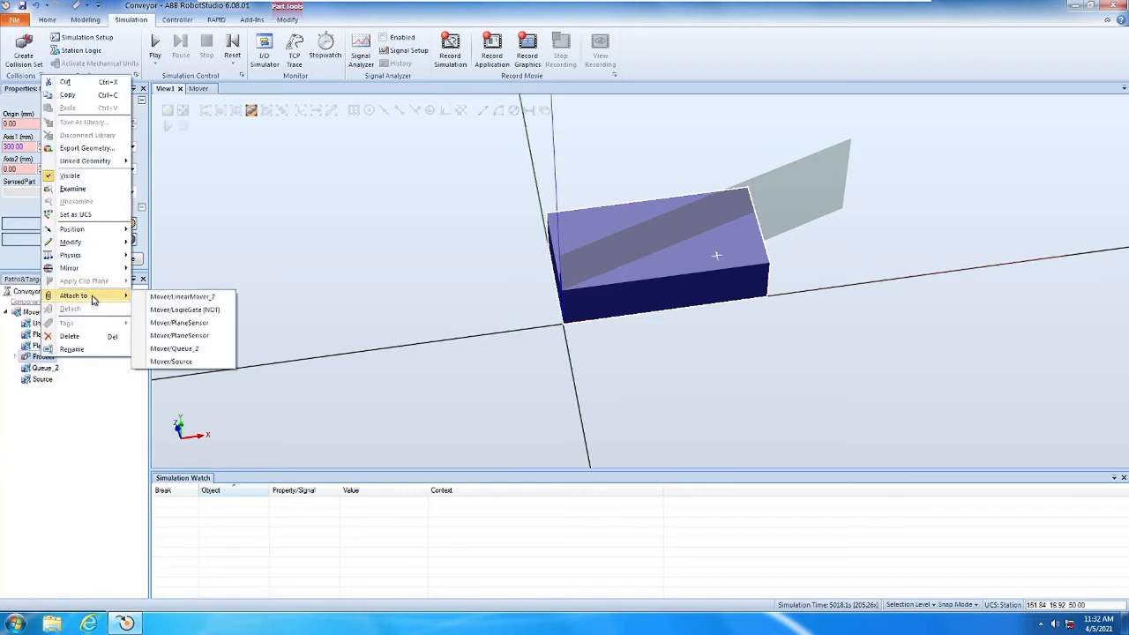
mouse_move(106, 242)
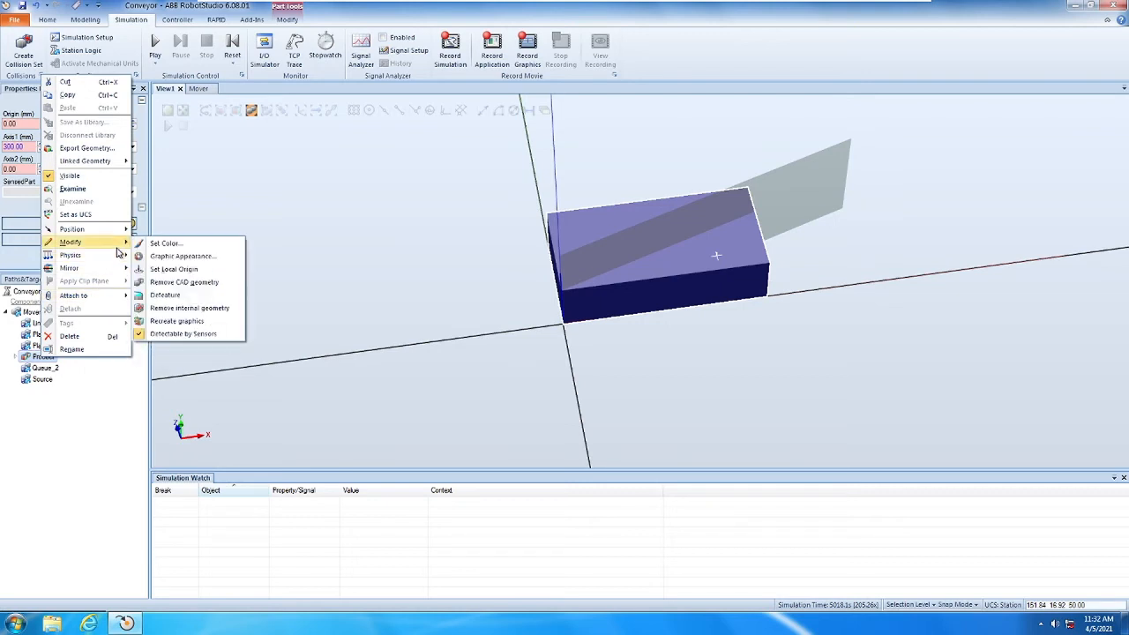
left_click(158, 338)
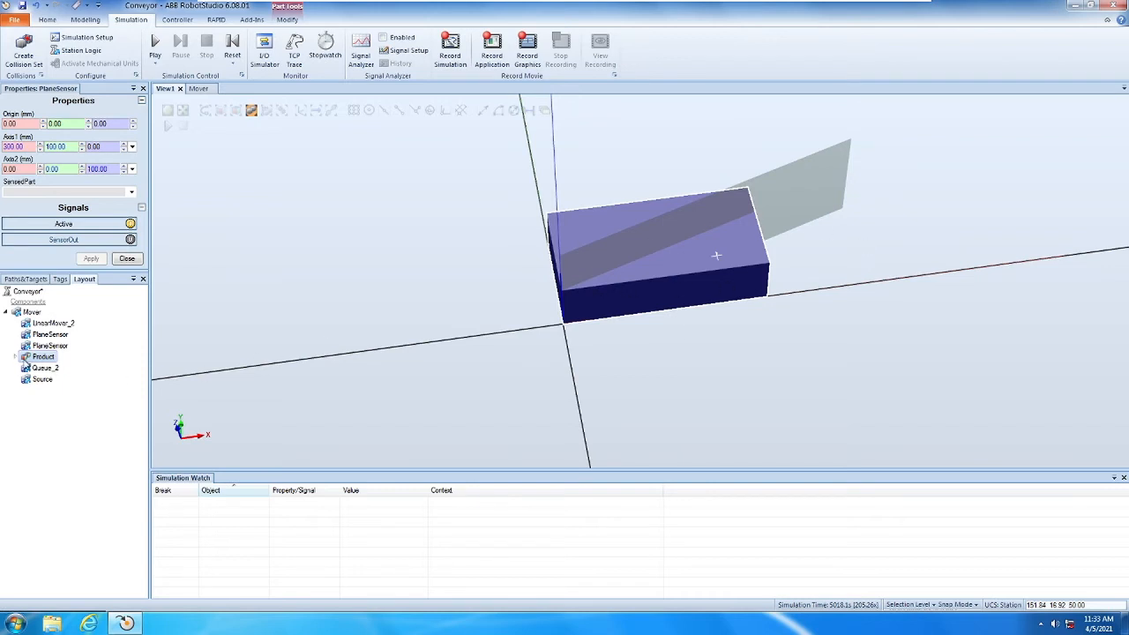
right_click(33, 356)
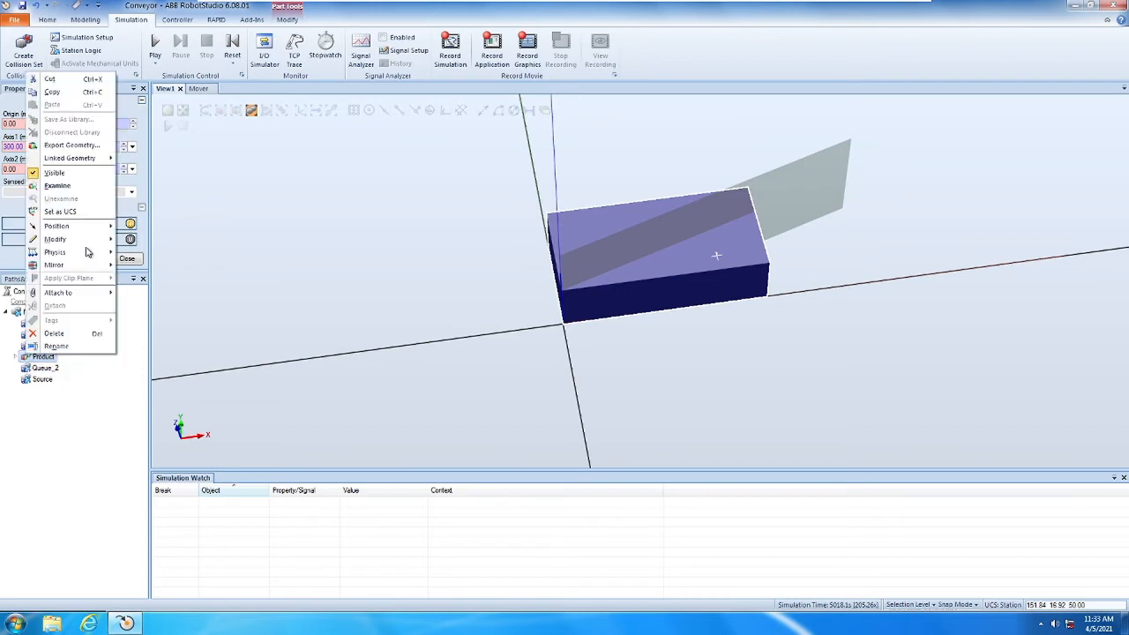
left_click(60, 173)
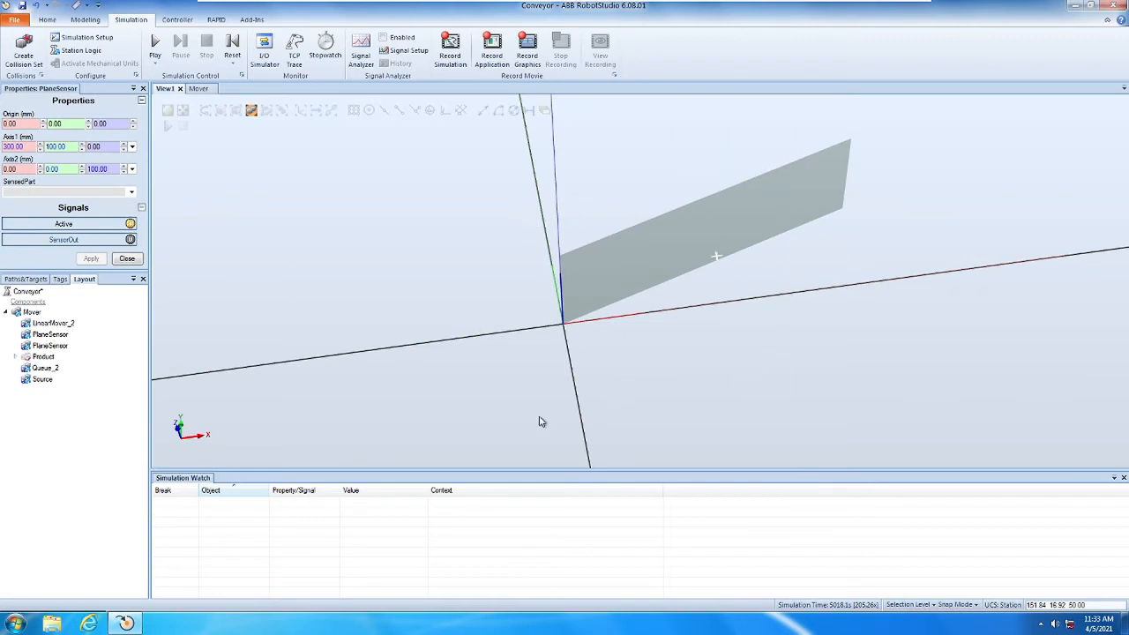
right_click(42, 360)
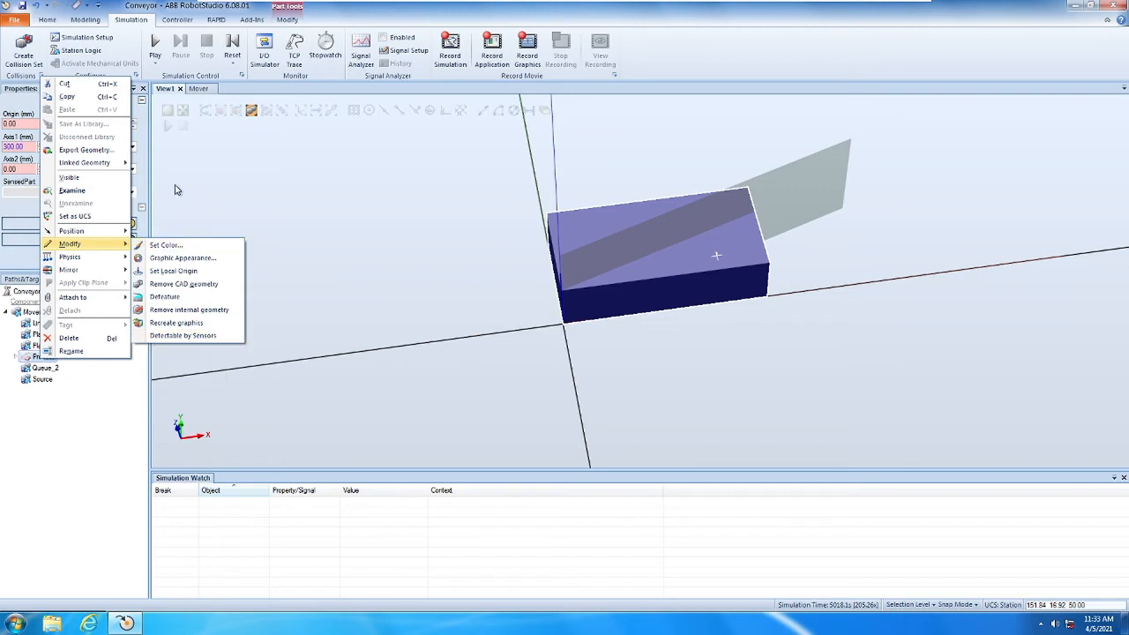
left_click(80, 514)
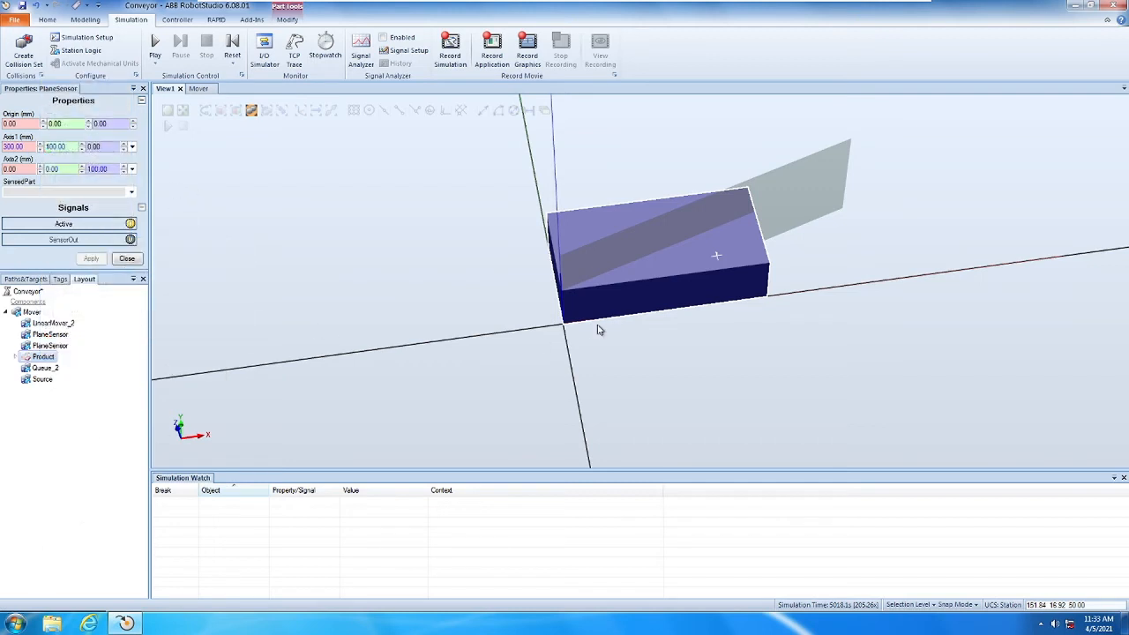
- In the Mover component's design diagram, spread out the LinearMover_2, Queue_2, Source, end PlaneSensor and NOT gate blocks, moving the new PlaneSensor off LinearMover_2
left_click(198, 89)
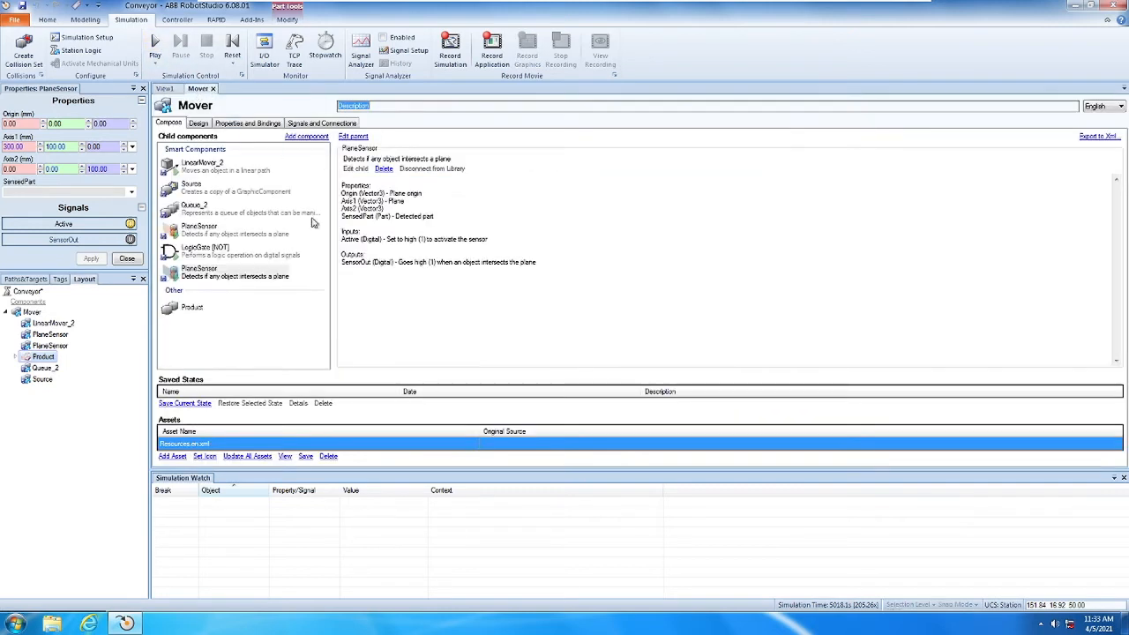
left_click(199, 123)
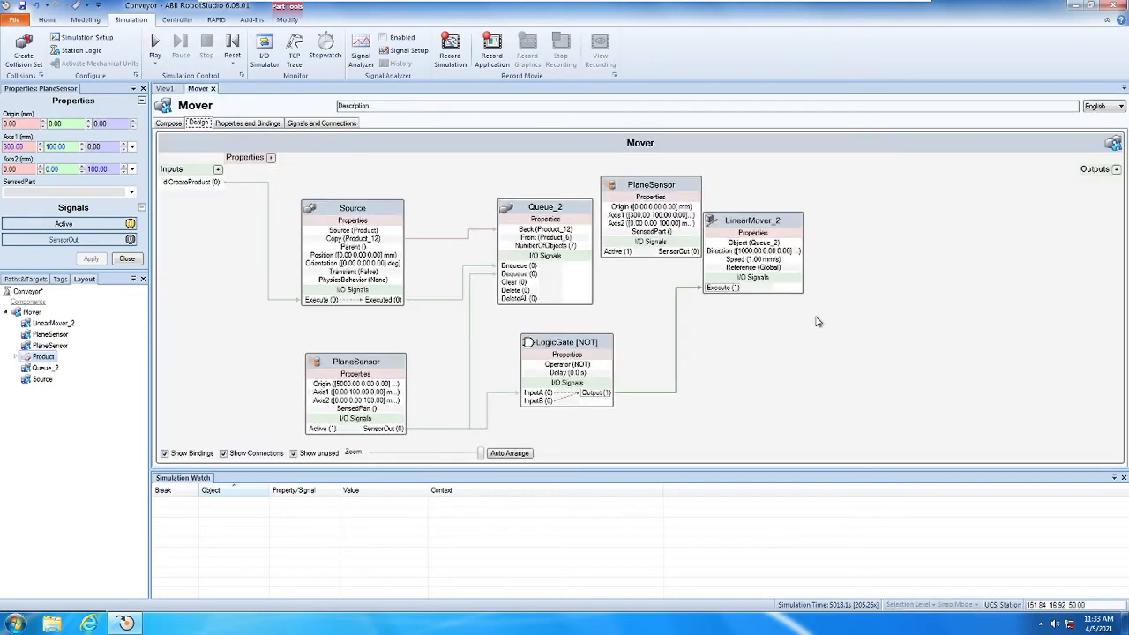
left_click_drag(651, 185, 814, 352)
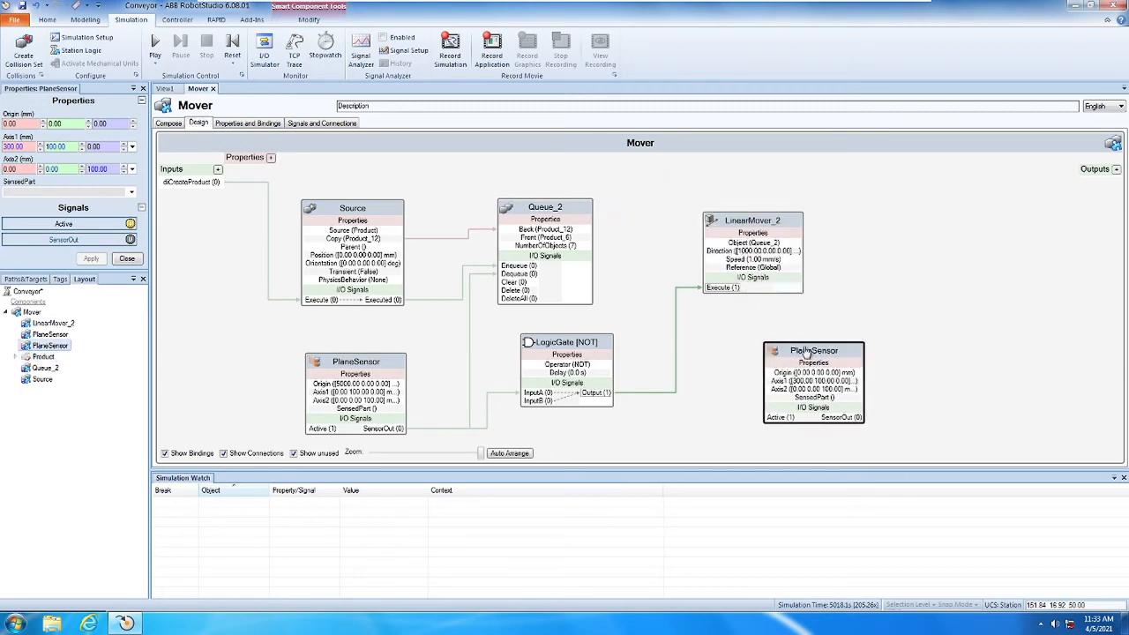
left_click_drag(750, 221, 995, 164)
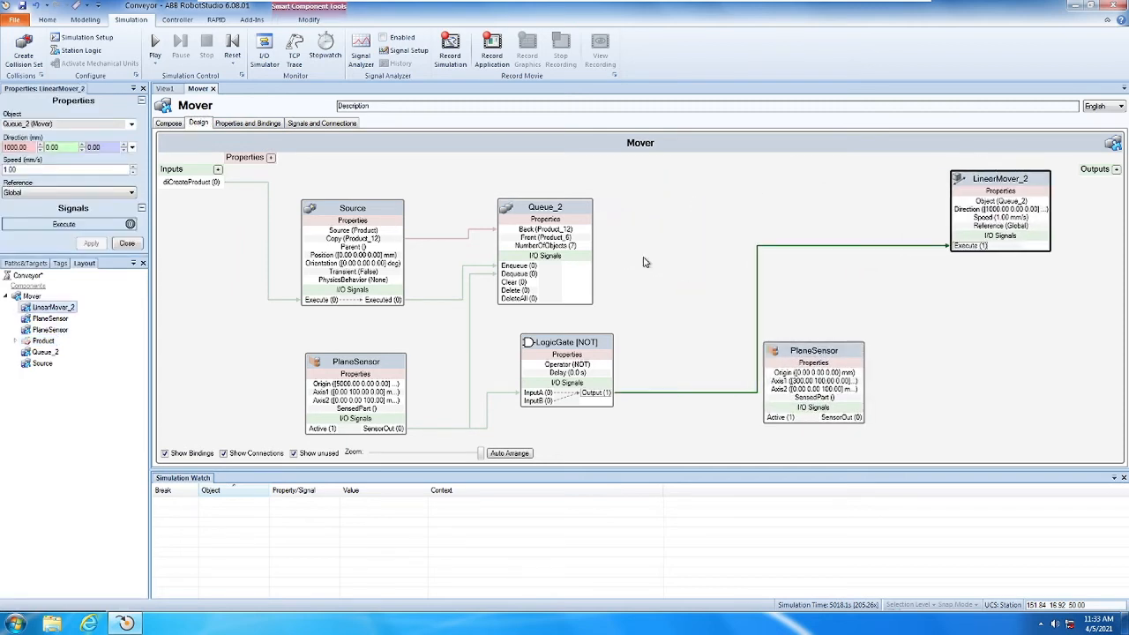
left_click_drag(535, 200, 736, 170)
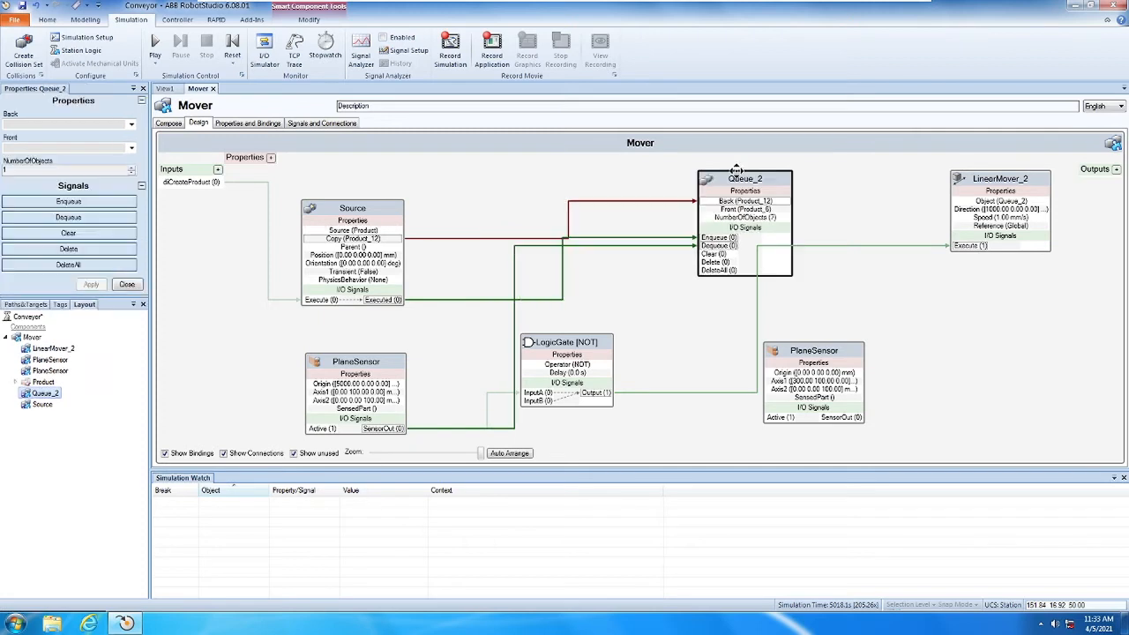
left_click_drag(353, 208, 433, 161)
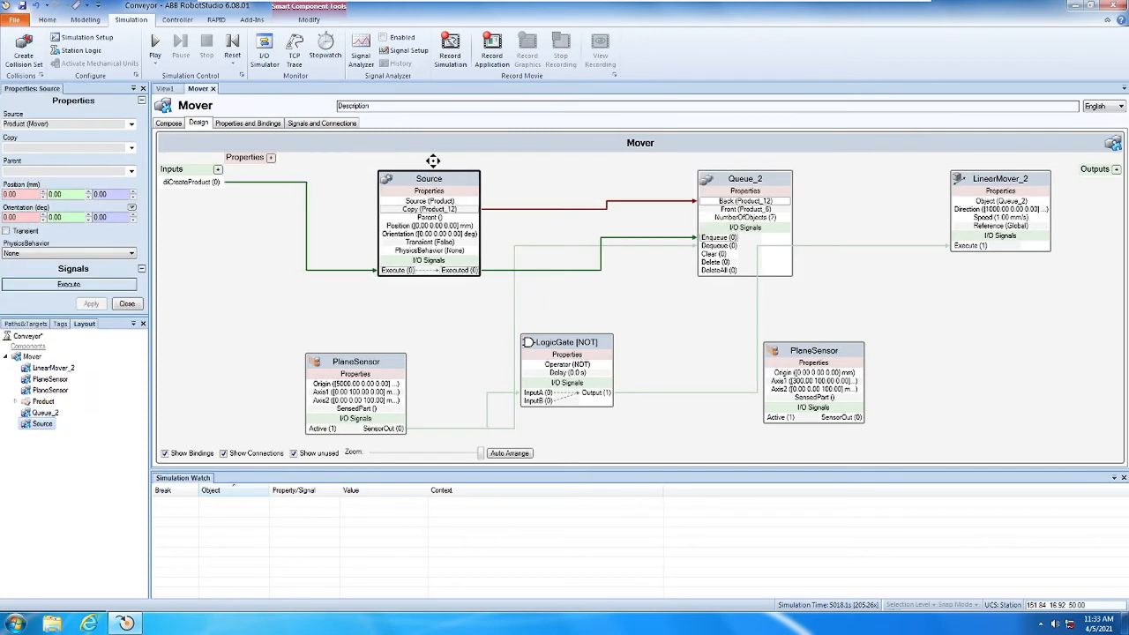
left_click_drag(357, 362, 452, 327)
left_click_drag(549, 343, 734, 297)
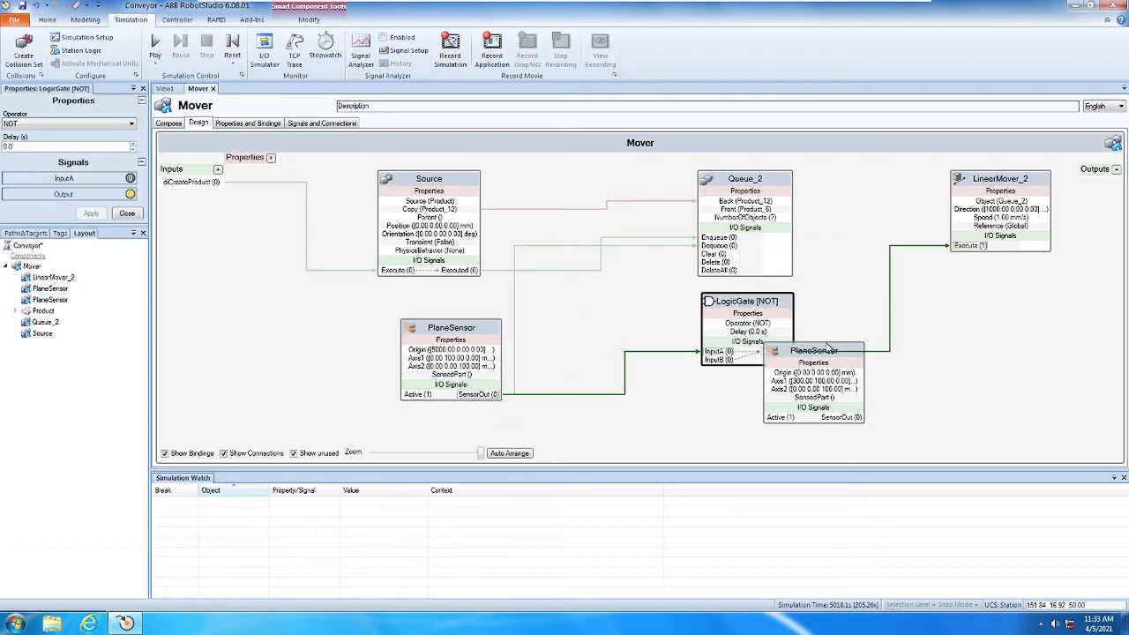
- Place the origin PlaneSensor block below the diagram's inputs and shift the end PlaneSensor and Source blocks toward Queue_2 to free space before them
left_click_drag(832, 351, 268, 374)
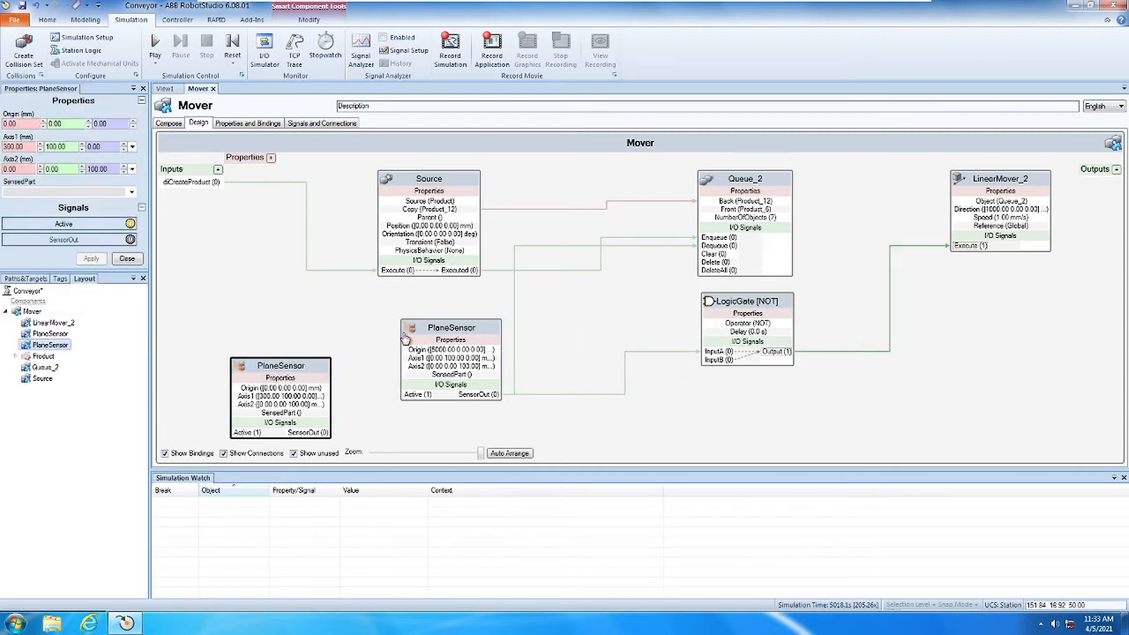
left_click_drag(440, 324, 545, 308)
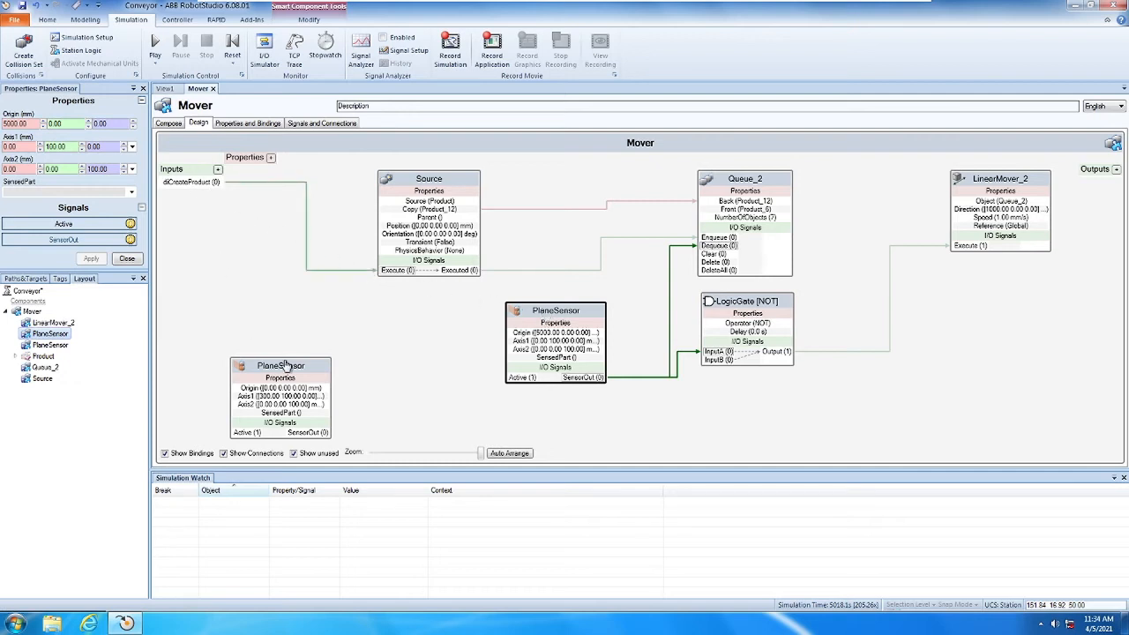
left_click_drag(287, 366, 275, 308)
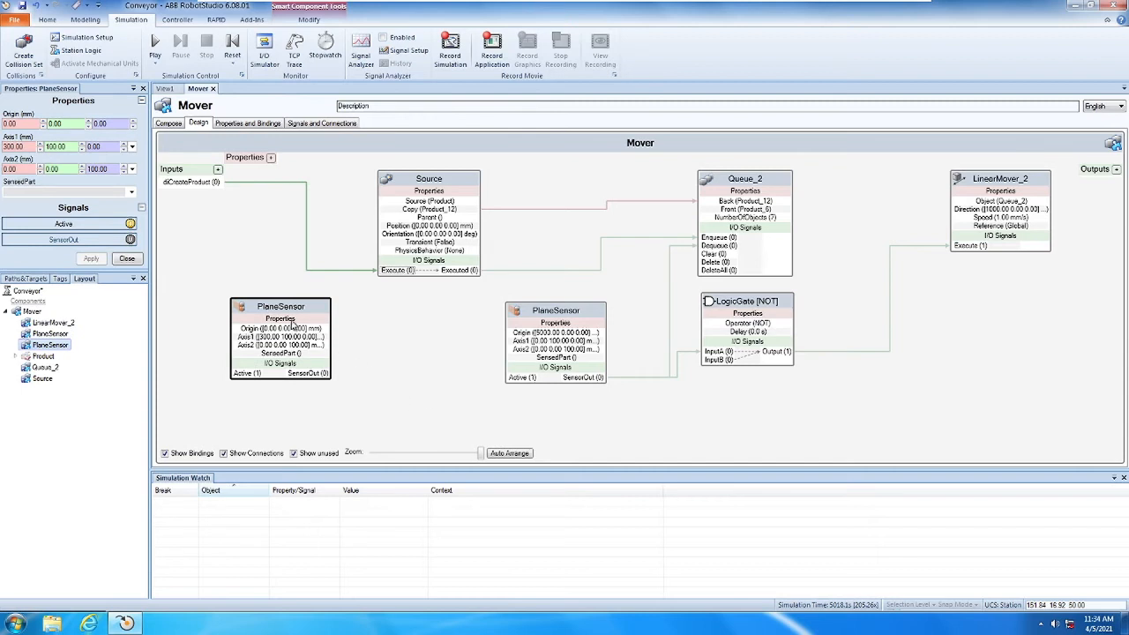
left_click_drag(275, 307, 282, 306)
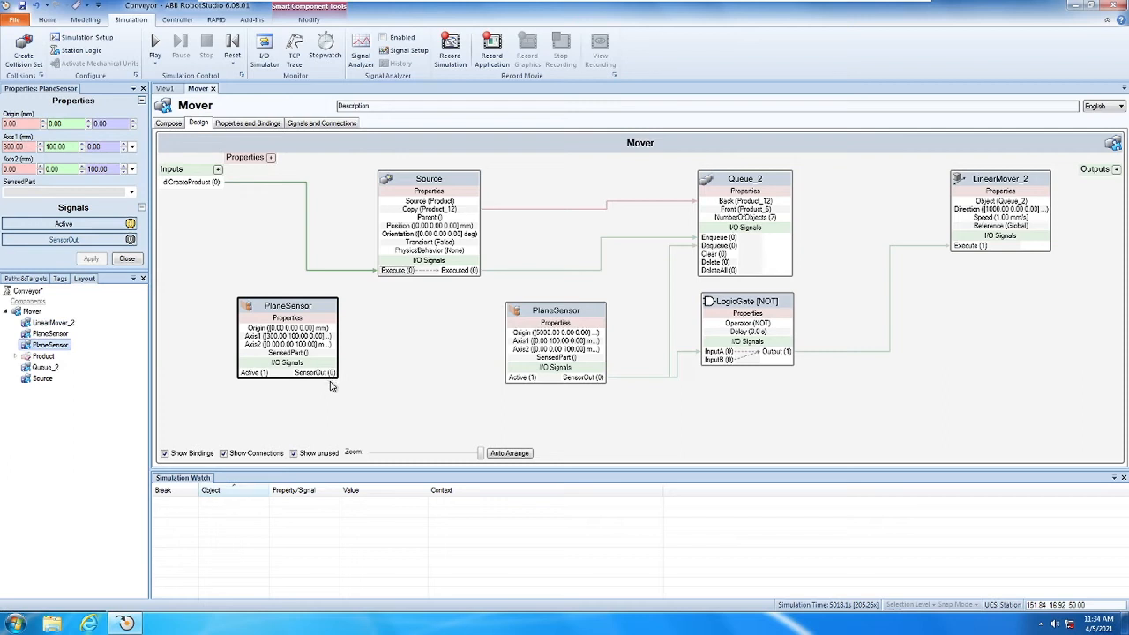
left_click(423, 178)
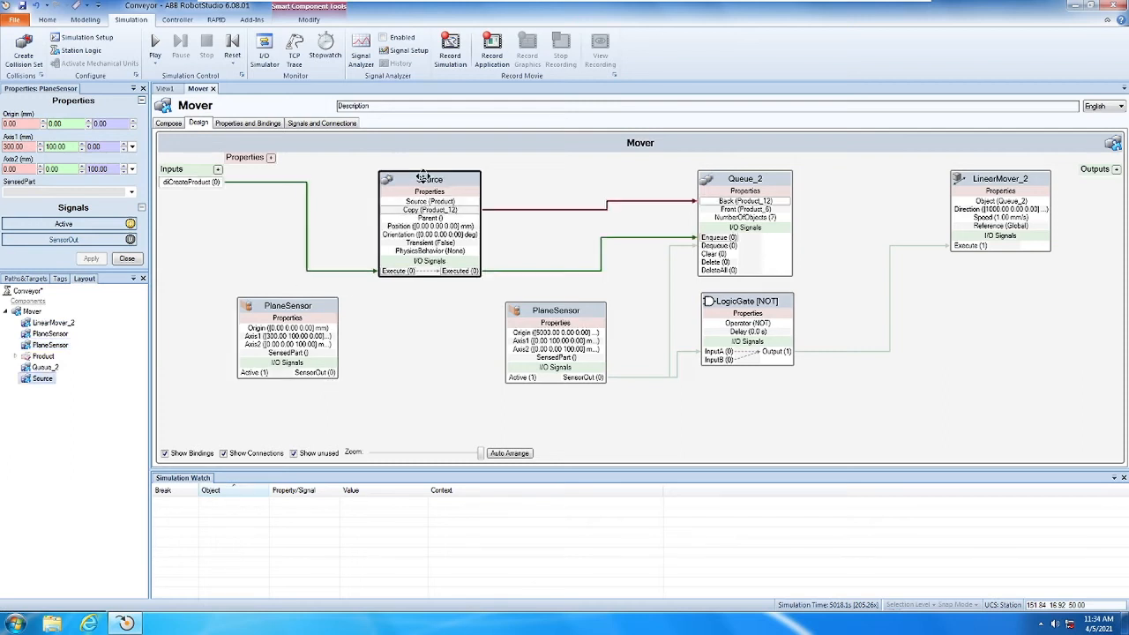
left_click_drag(422, 178, 508, 165)
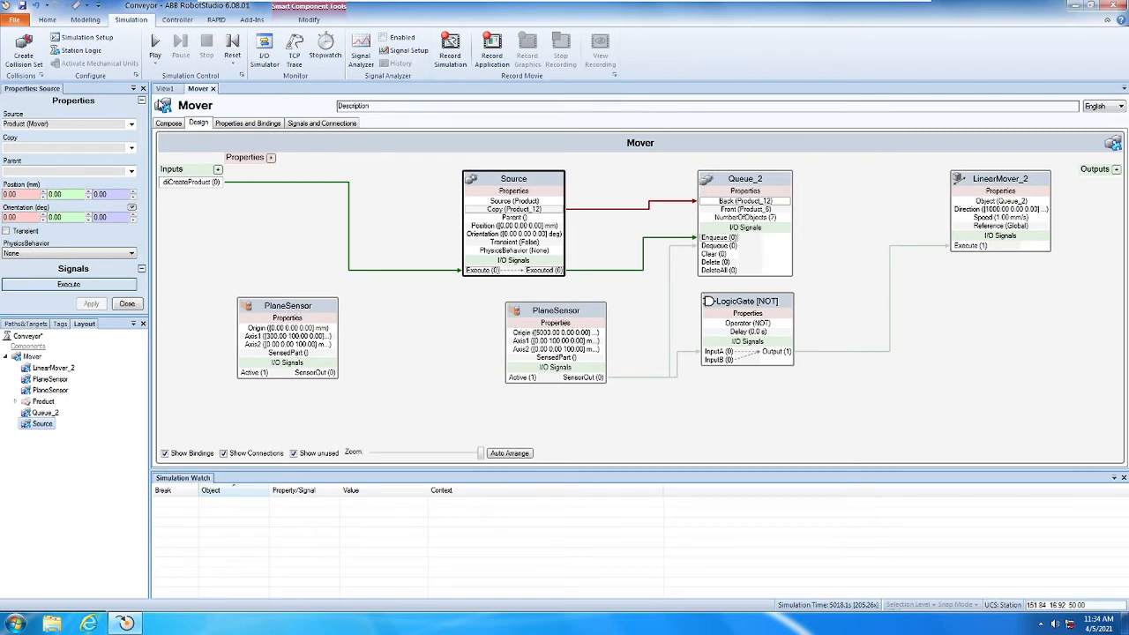
- Add a second LogicGate with the AND operator to the Mover component and check its block in the design diagram
left_click(168, 124)
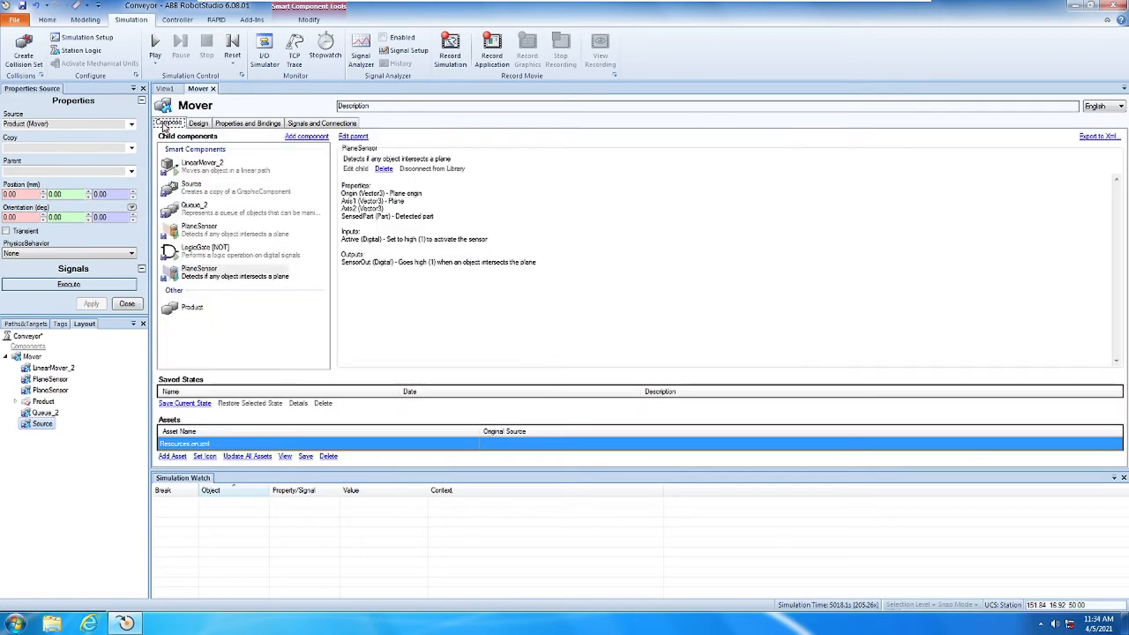
left_click(306, 137)
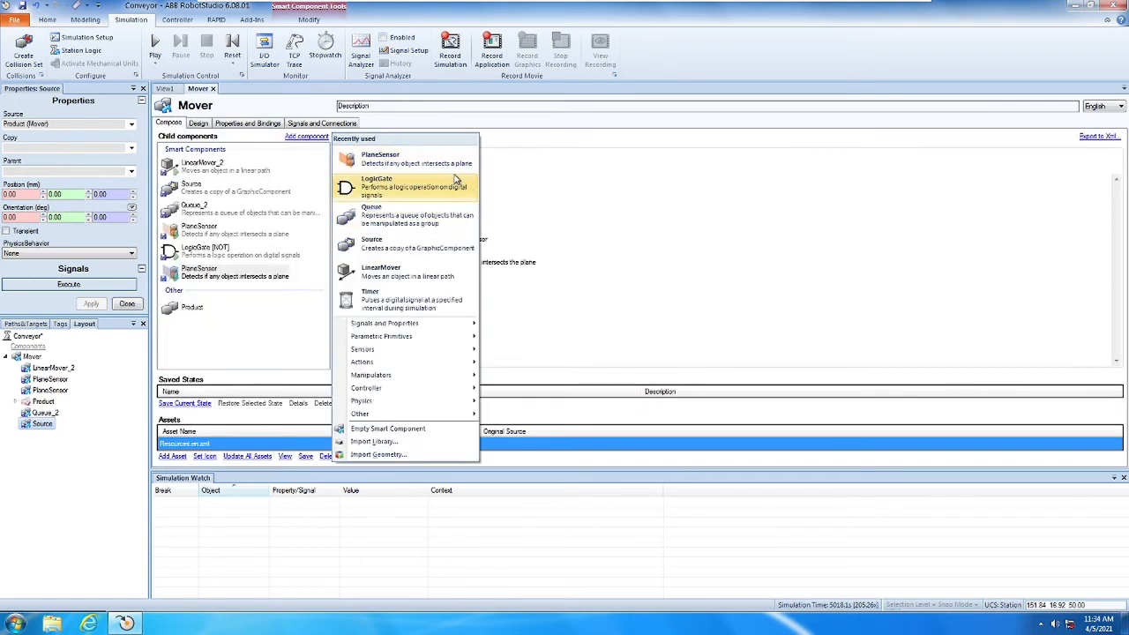
left_click(445, 195)
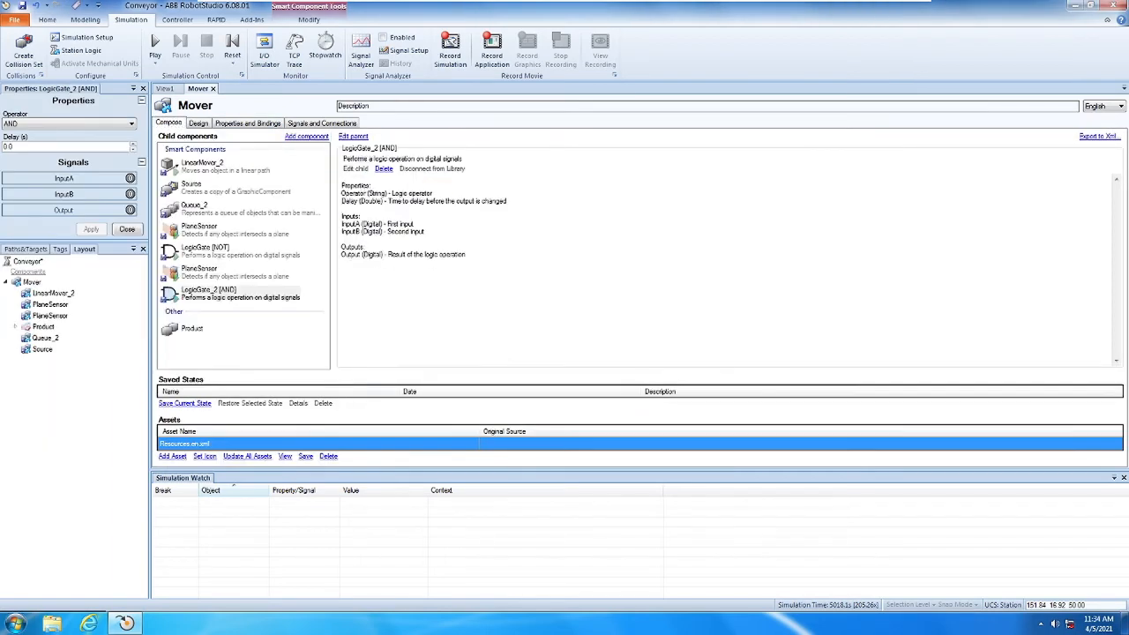
left_click(198, 123)
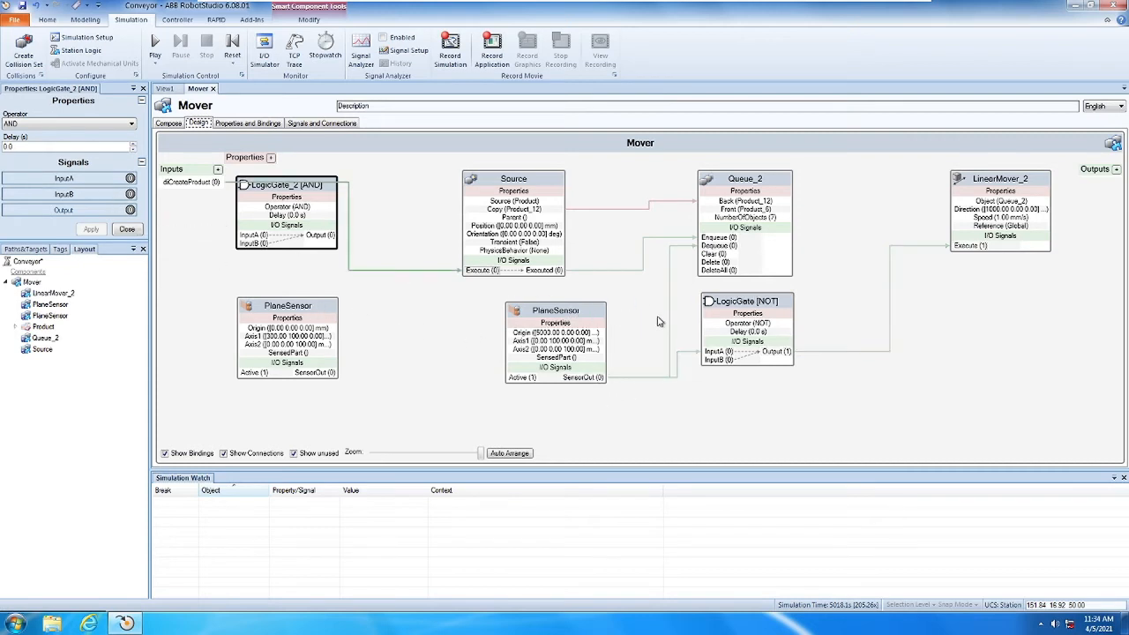
left_click(169, 124)
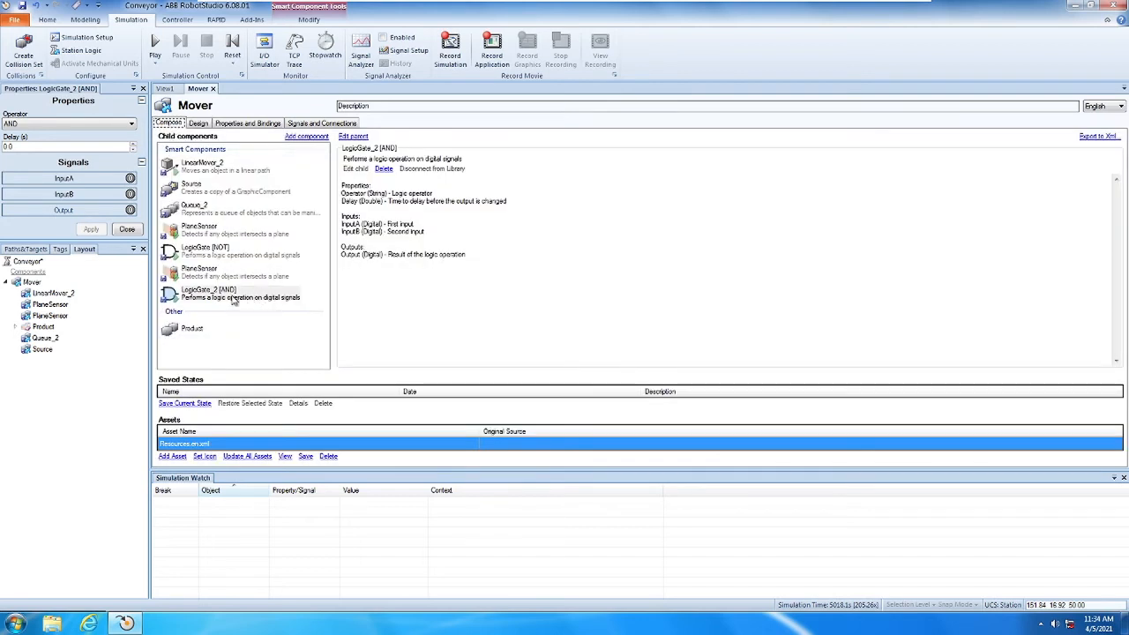
- Auto-arrange the Mover component's design diagram, move LogicGate_2 clear of the other blocks and enlarge the diagram area
left_click(199, 124)
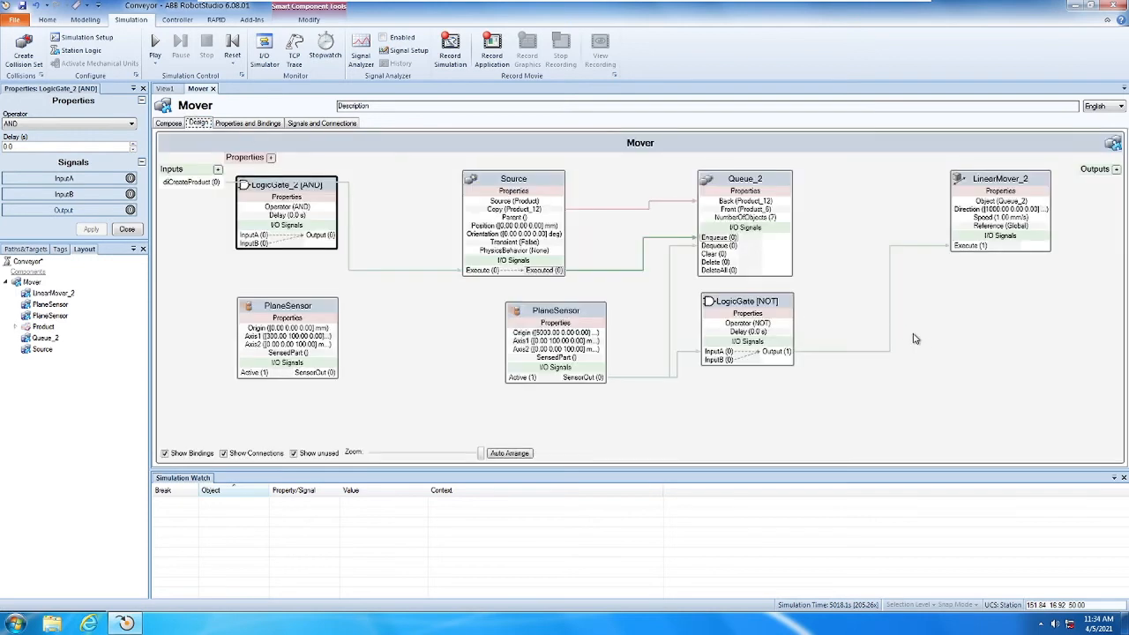
left_click(509, 453)
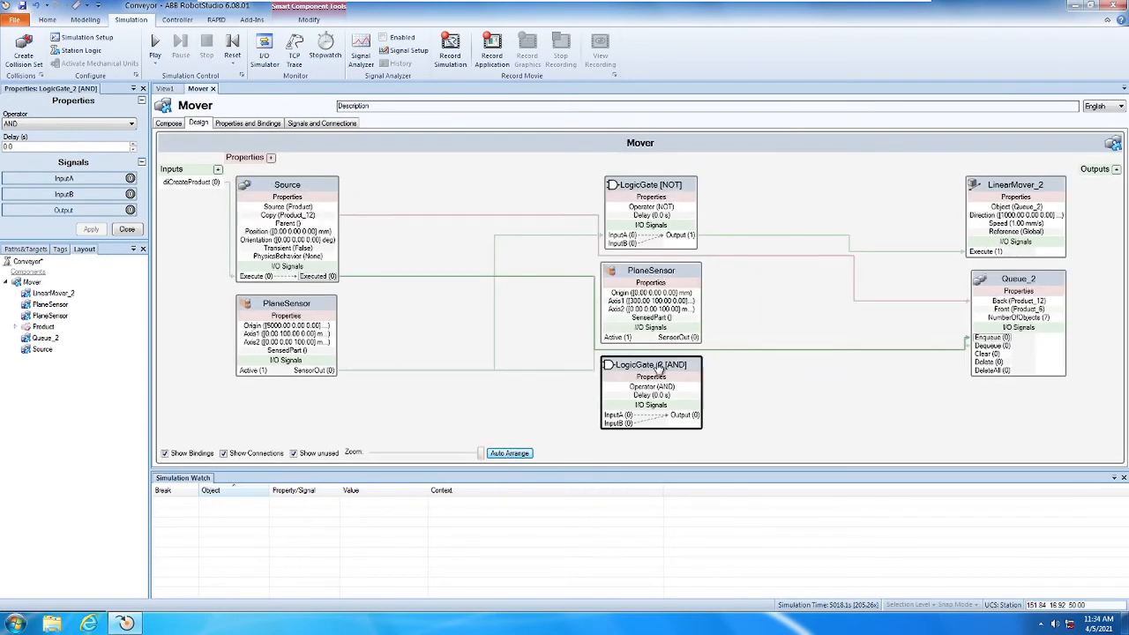
left_click_drag(658, 365, 711, 404)
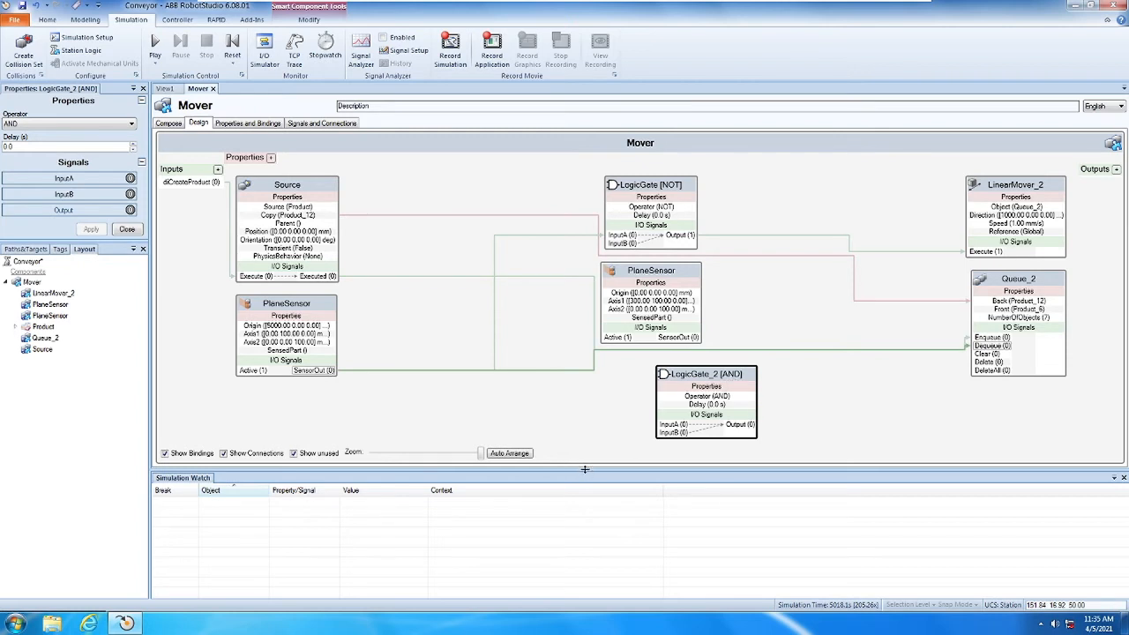
left_click_drag(583, 477, 589, 560)
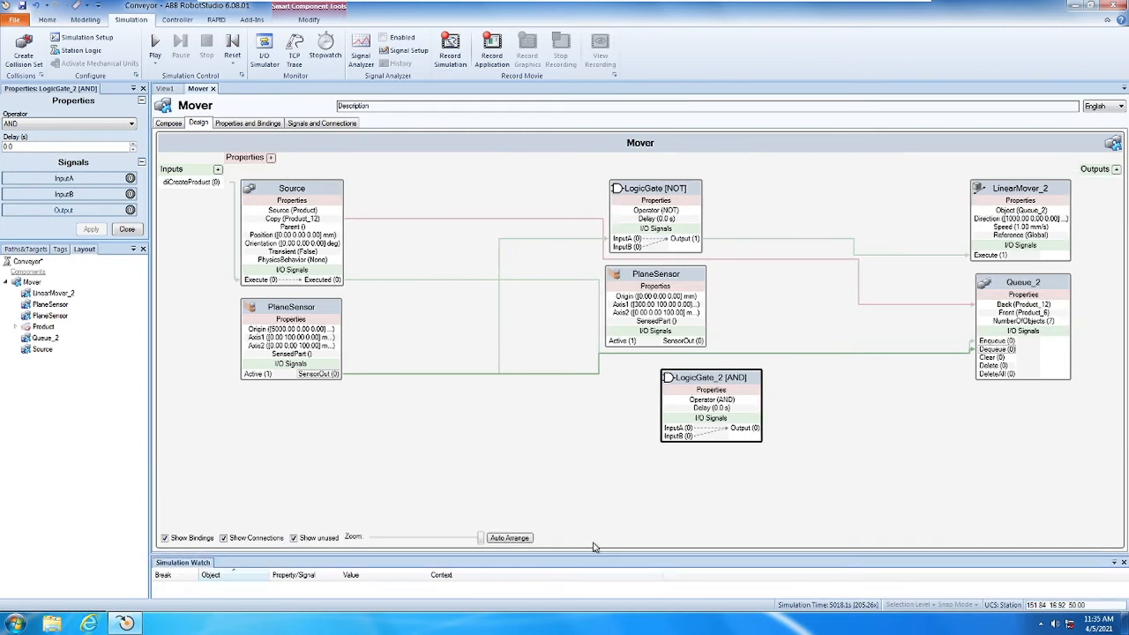
- Move LogicGate_2 below Source in the diagram and spread the Source, NOT gate and end PlaneSensor blocks apart
left_click_drag(707, 396, 362, 445)
left_click_drag(276, 187, 330, 182)
left_click_drag(662, 183, 508, 181)
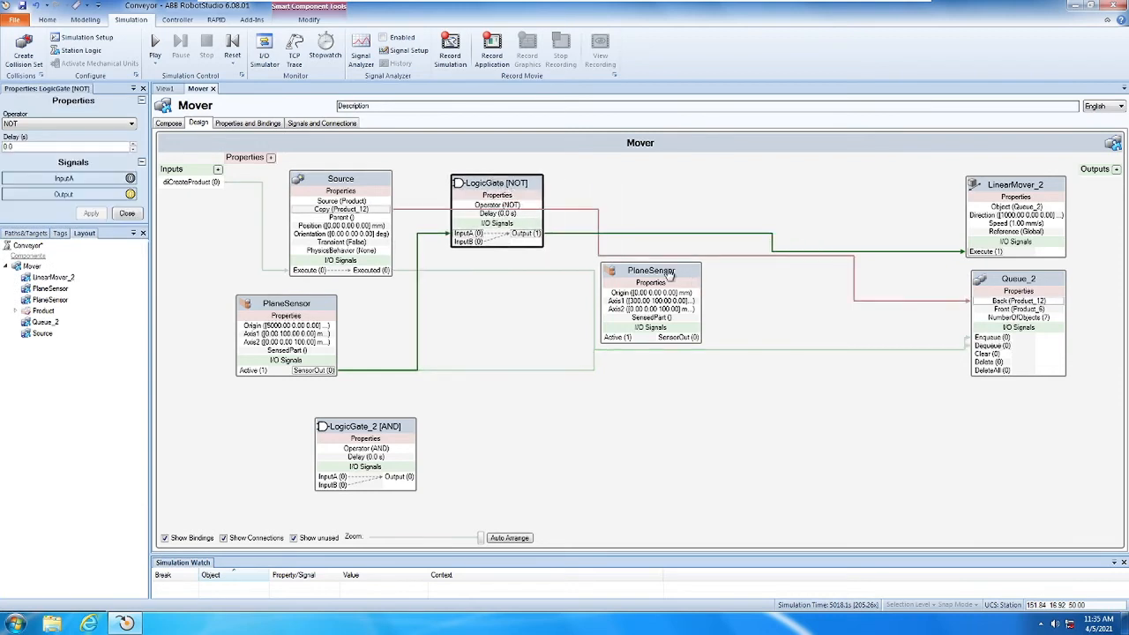
left_click_drag(306, 309, 518, 297)
left_click_drag(499, 186, 650, 181)
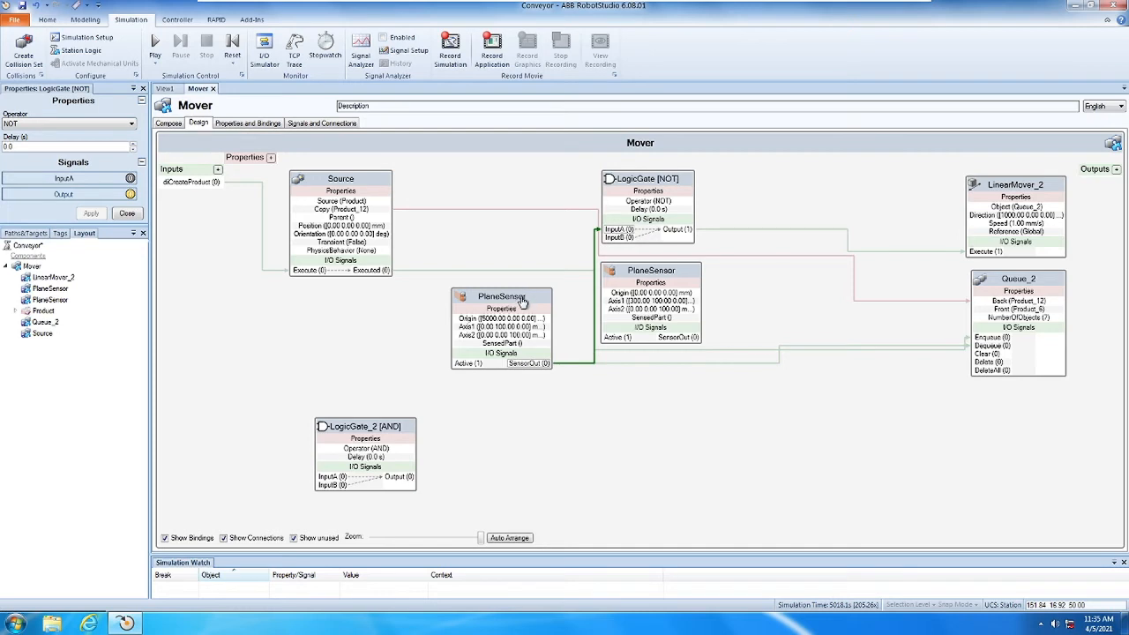
left_click_drag(522, 297, 503, 298)
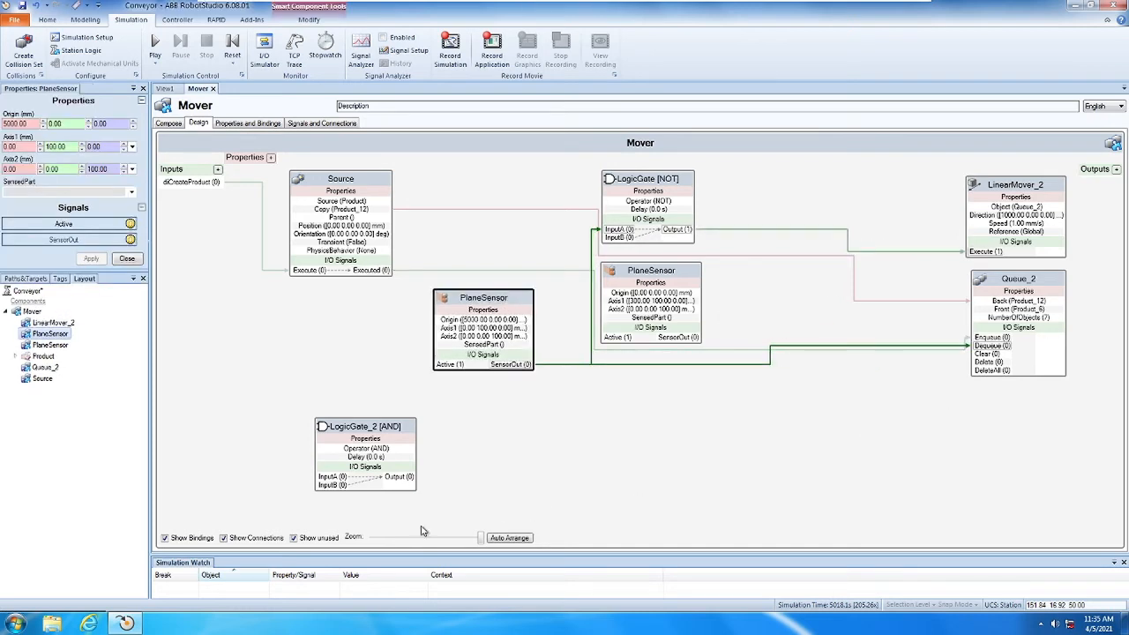
- Stack LogicGate_2 above the origin PlaneSensor near the diagram's inputs and shift Source, the NOT gate and the end PlaneSensor toward Queue_2
left_click_drag(341, 426, 286, 321)
left_click_drag(660, 271, 289, 433)
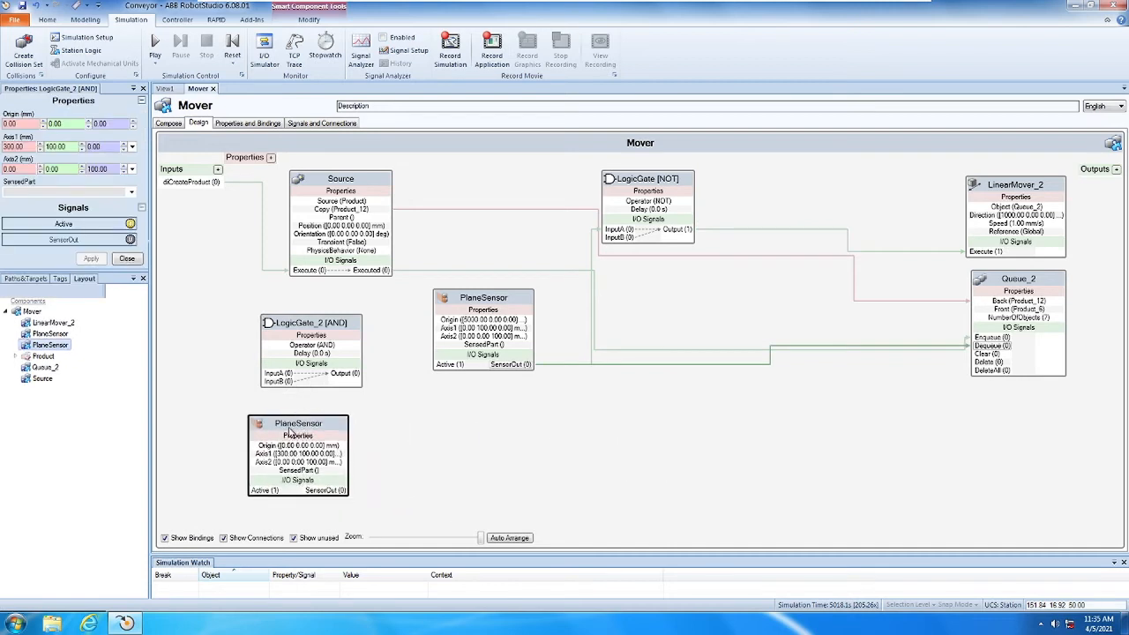
left_click_drag(290, 324, 308, 323)
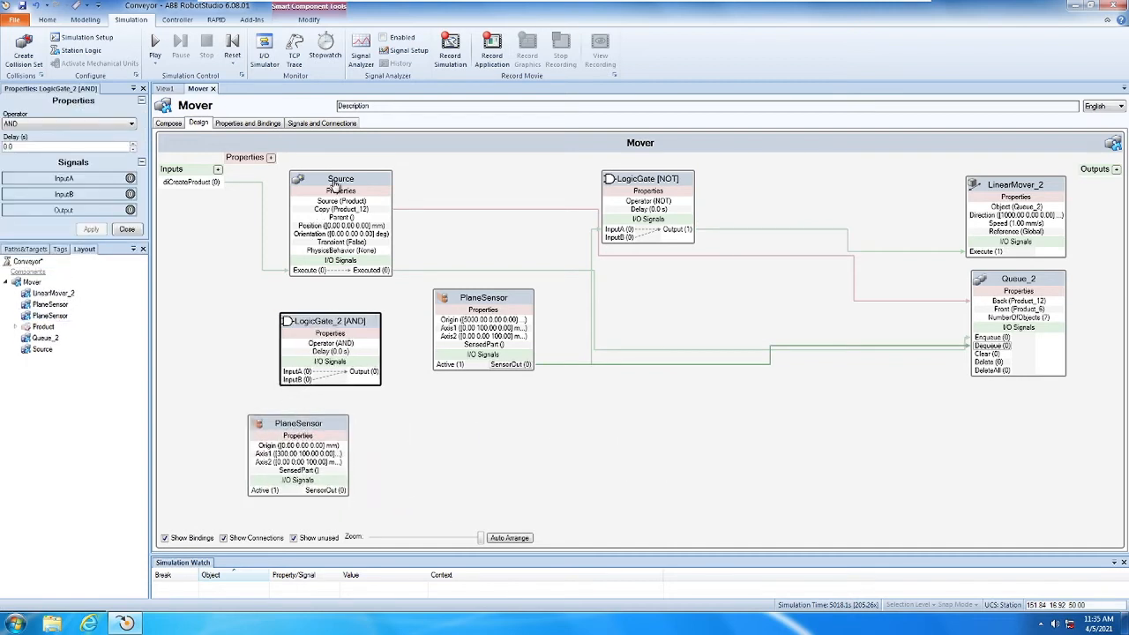
left_click_drag(335, 184, 469, 178)
left_click_drag(645, 178, 816, 179)
left_click_drag(507, 301, 600, 320)
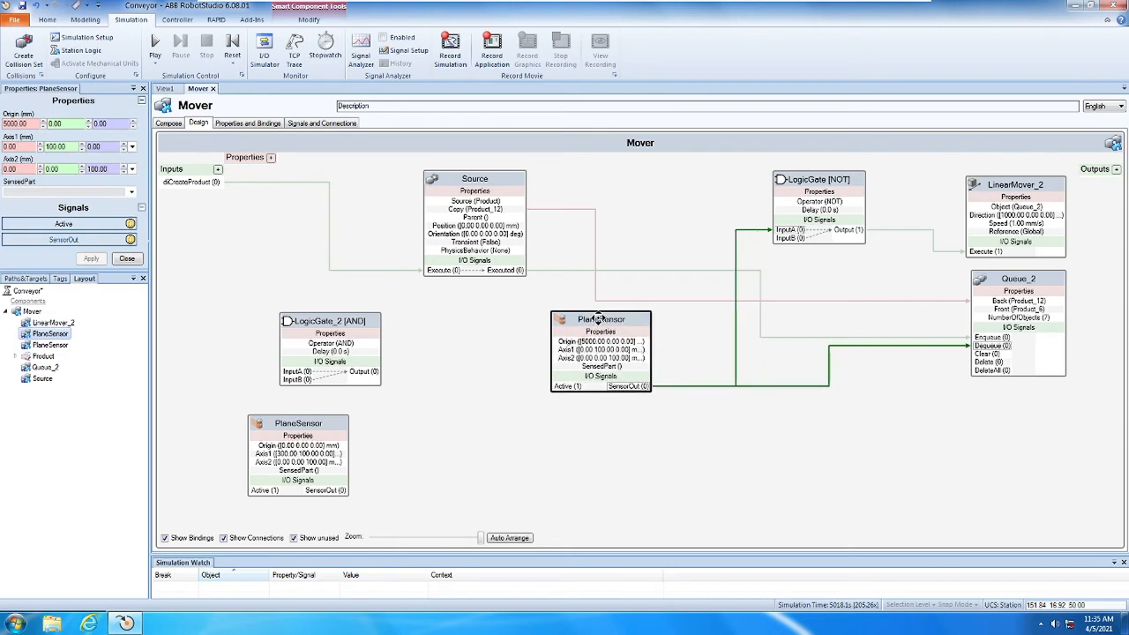
- Line up the origin PlaneSensor block directly before LogicGate_2, leaving a gap between them for wiring
left_click(309, 430)
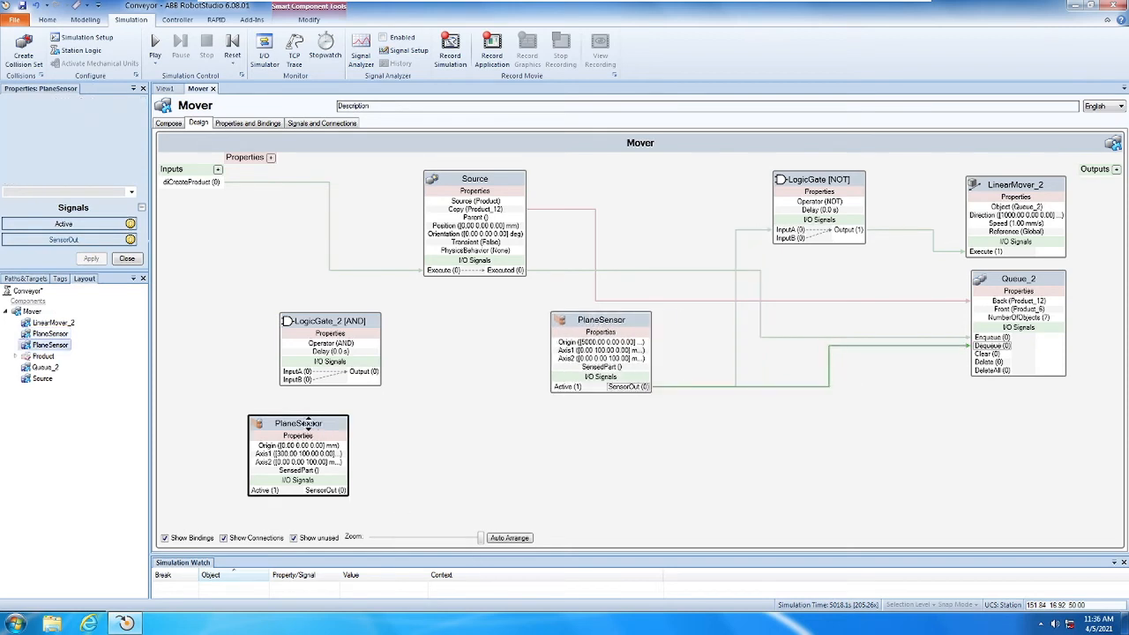
left_click_drag(321, 321, 438, 341)
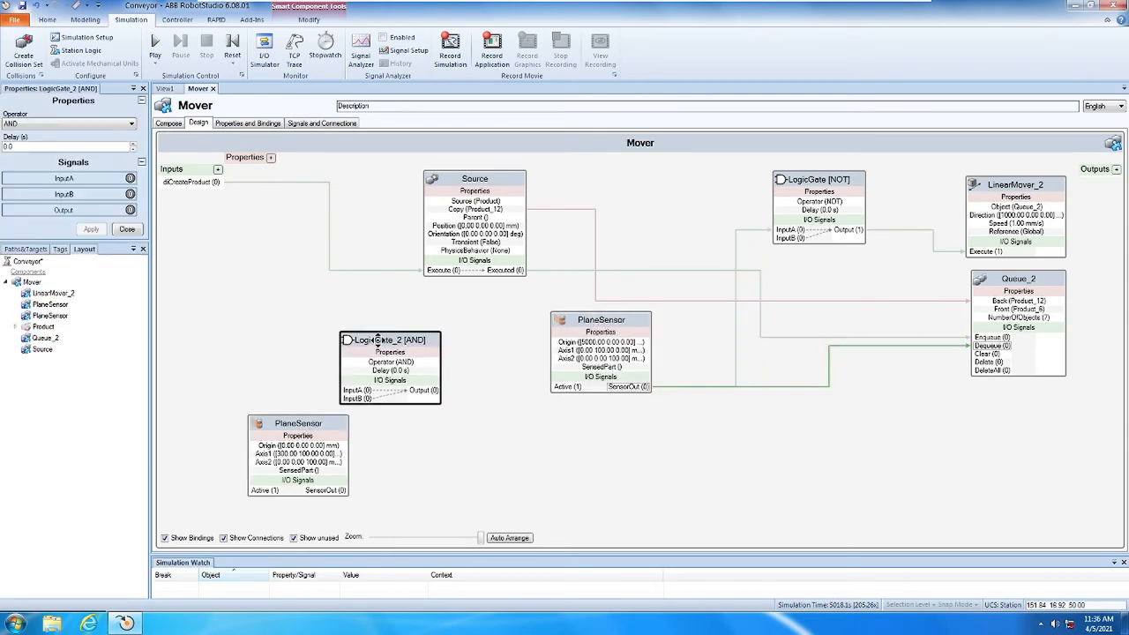
left_click(272, 422)
left_click_drag(272, 423, 203, 341)
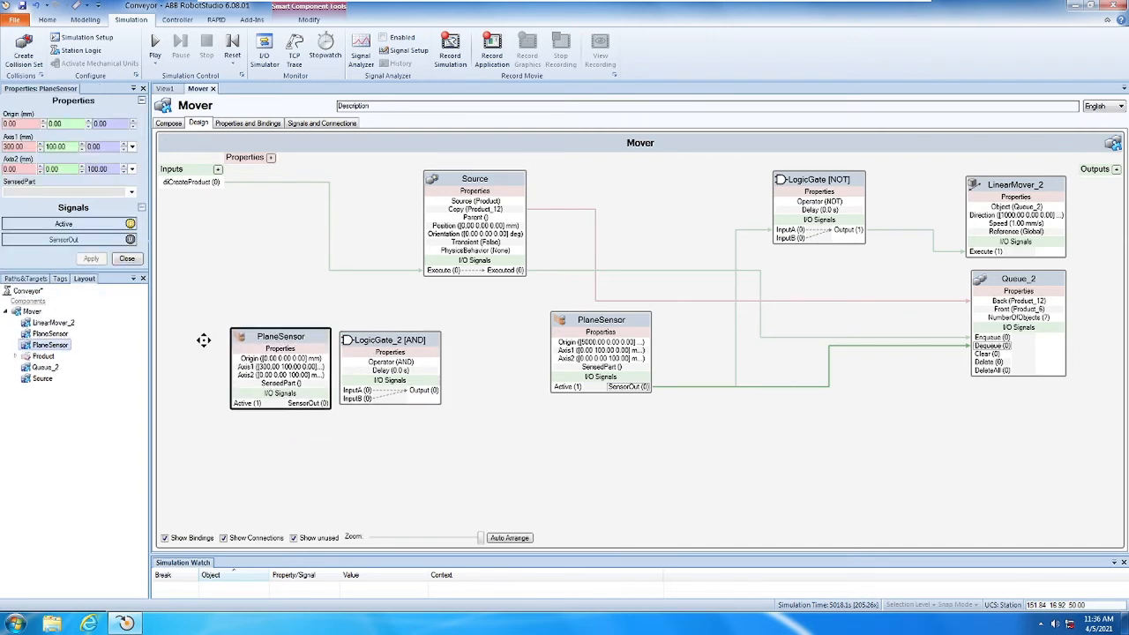
left_click_drag(388, 338, 407, 339)
left_click_drag(324, 404, 385, 398)
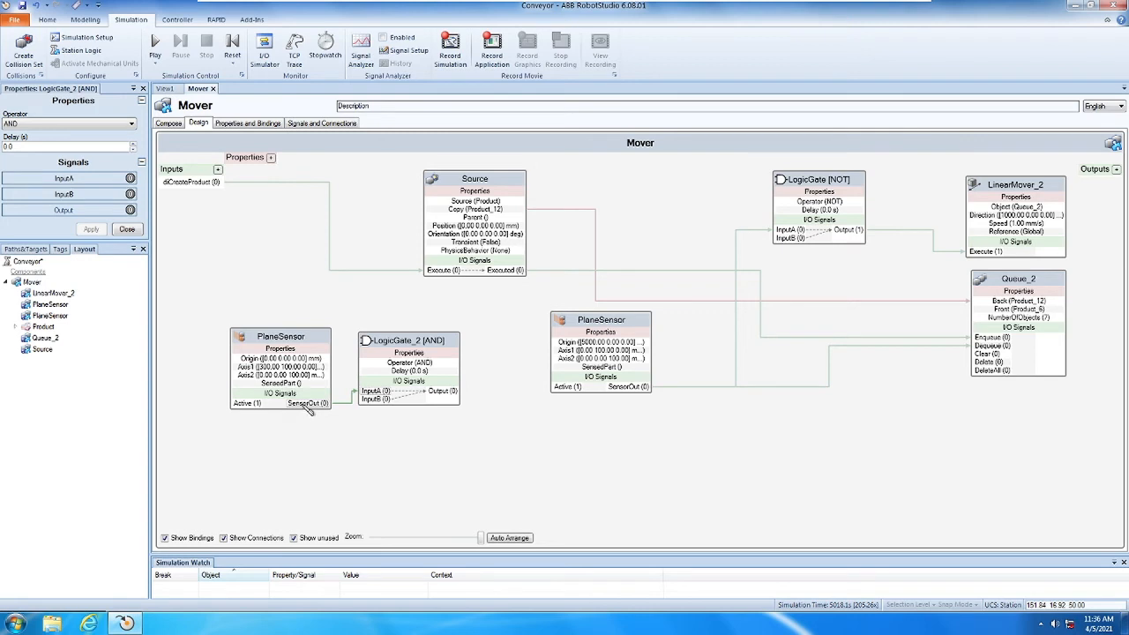
left_click(351, 403)
left_click_drag(387, 345, 403, 342)
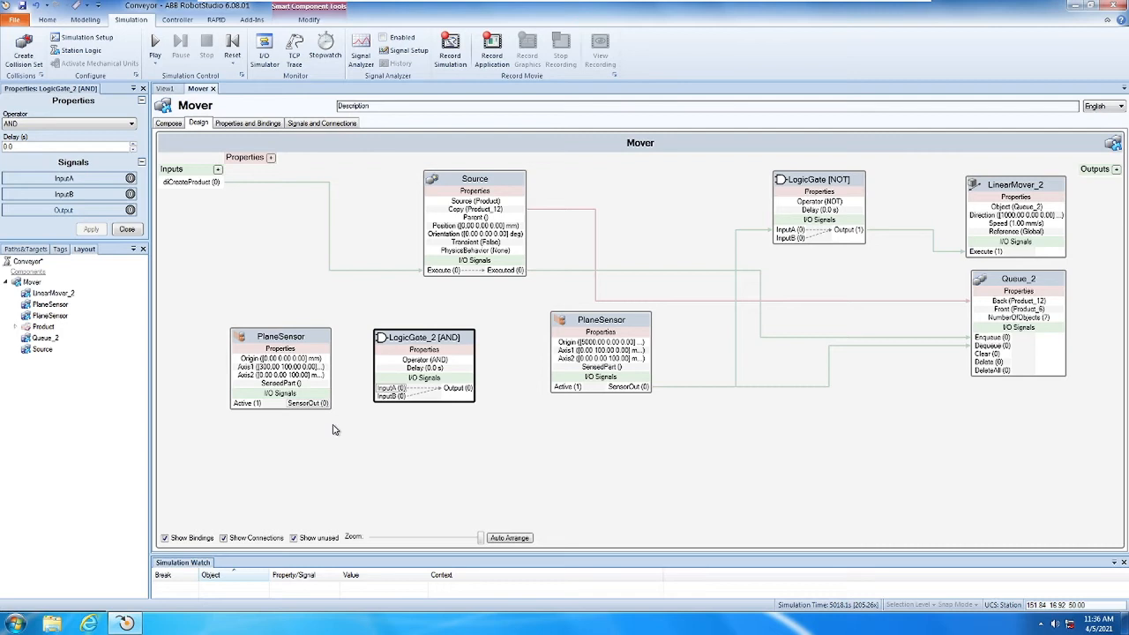
- Add a third LogicGate to the Mover component and place its block after the origin PlaneSensor, with LogicGate_2 moved below
left_click(168, 123)
left_click(306, 137)
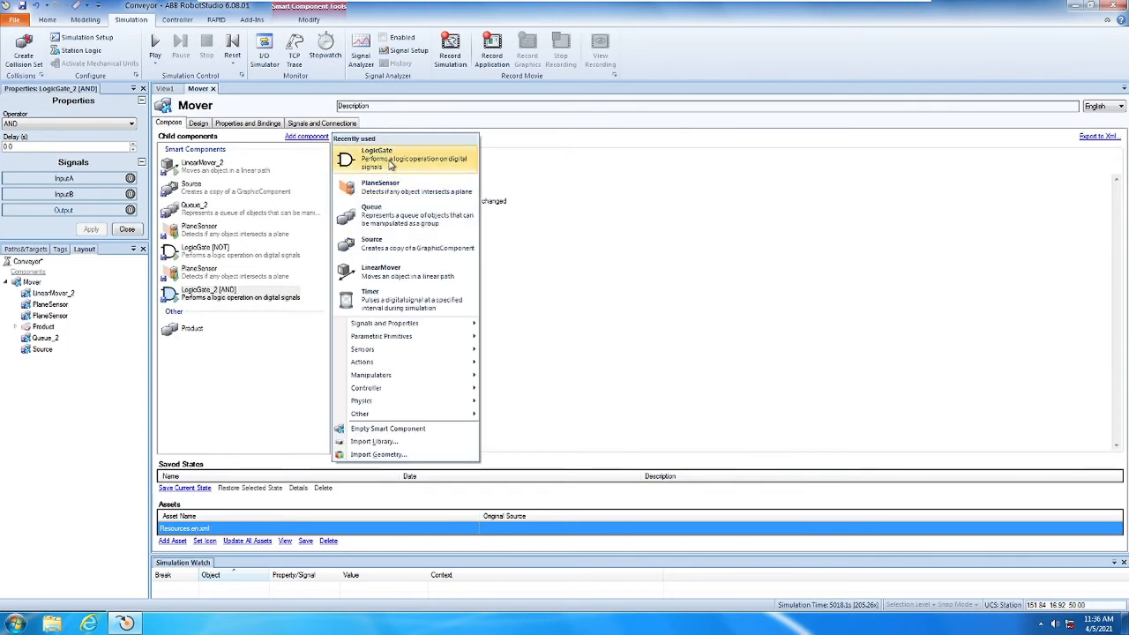
left_click(390, 165)
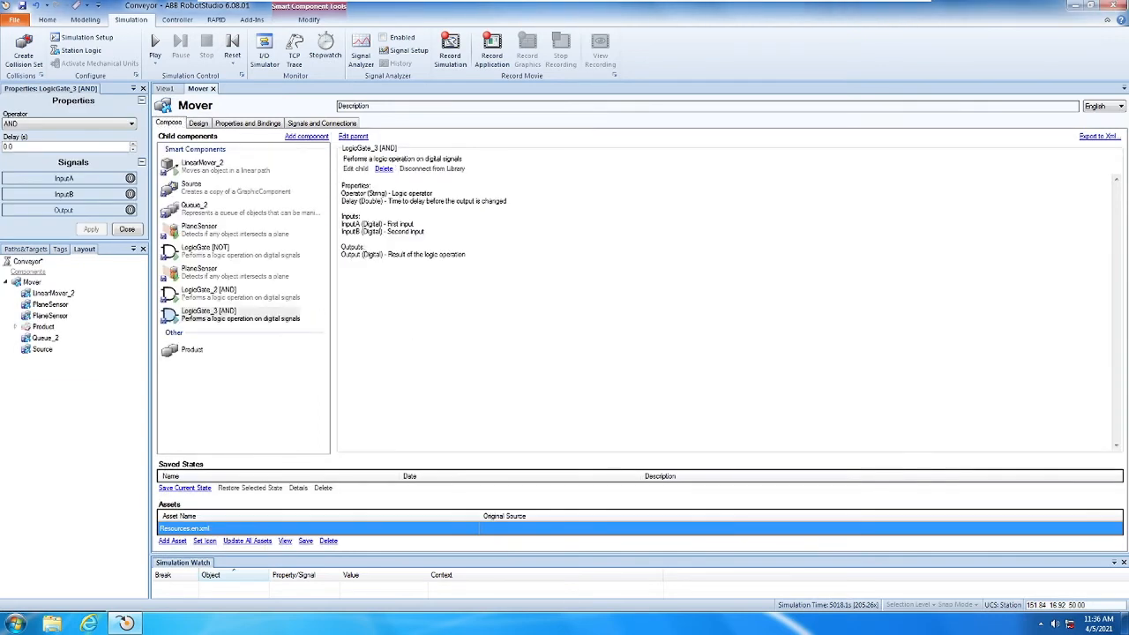
left_click(199, 124)
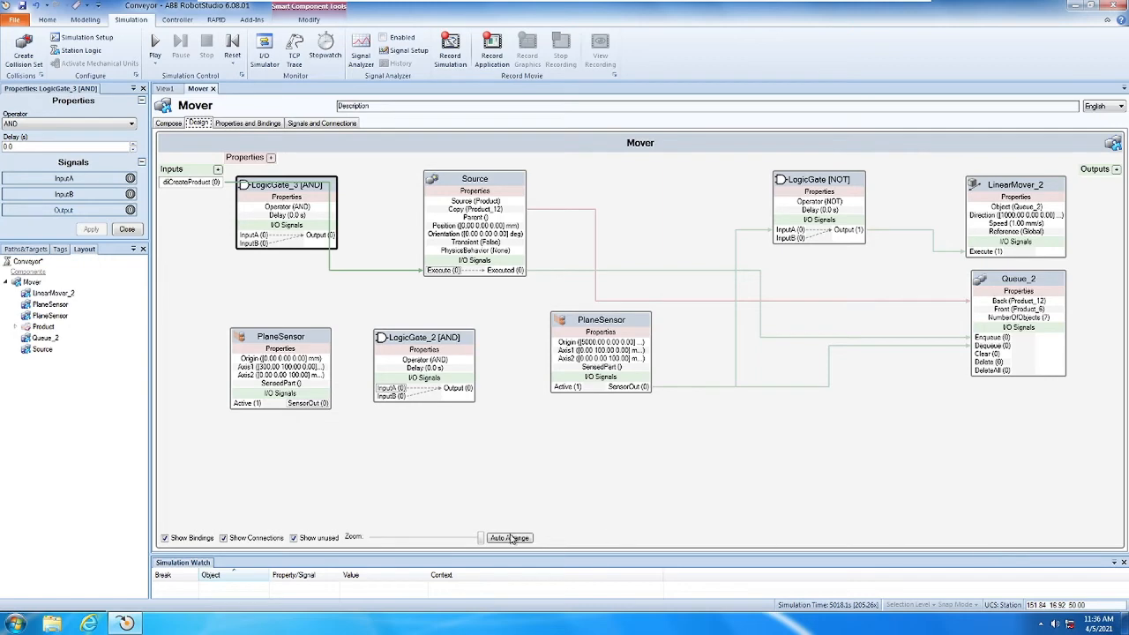
mouse_move(484, 537)
left_mouse_down()
mouse_move(411, 539)
mouse_move(496, 548)
left_mouse_up()
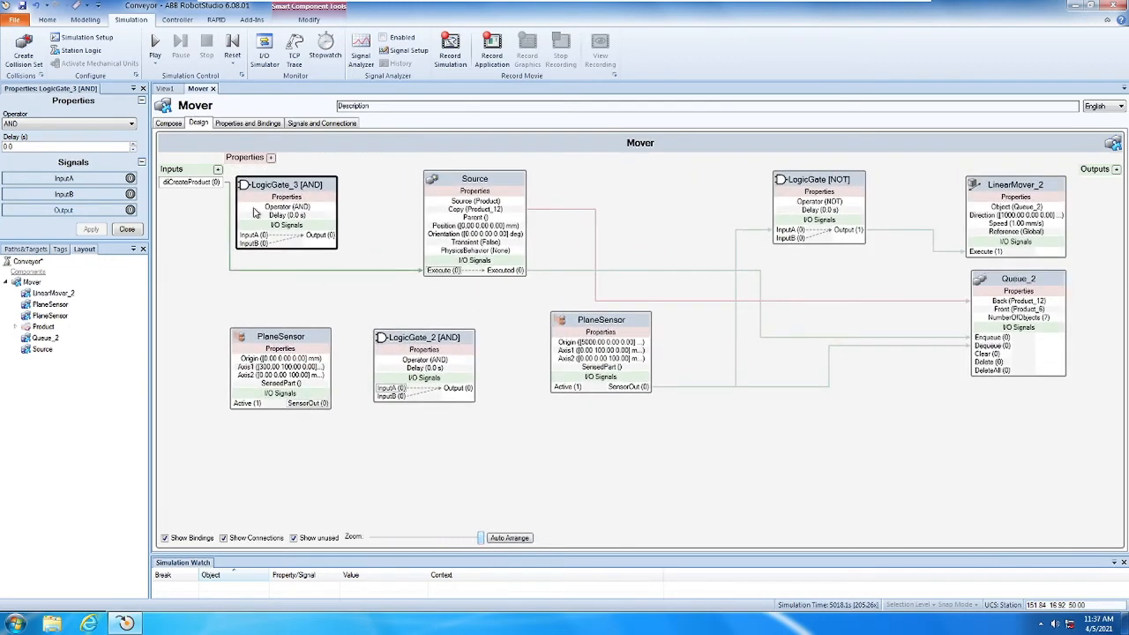
left_click_drag(272, 184, 281, 433)
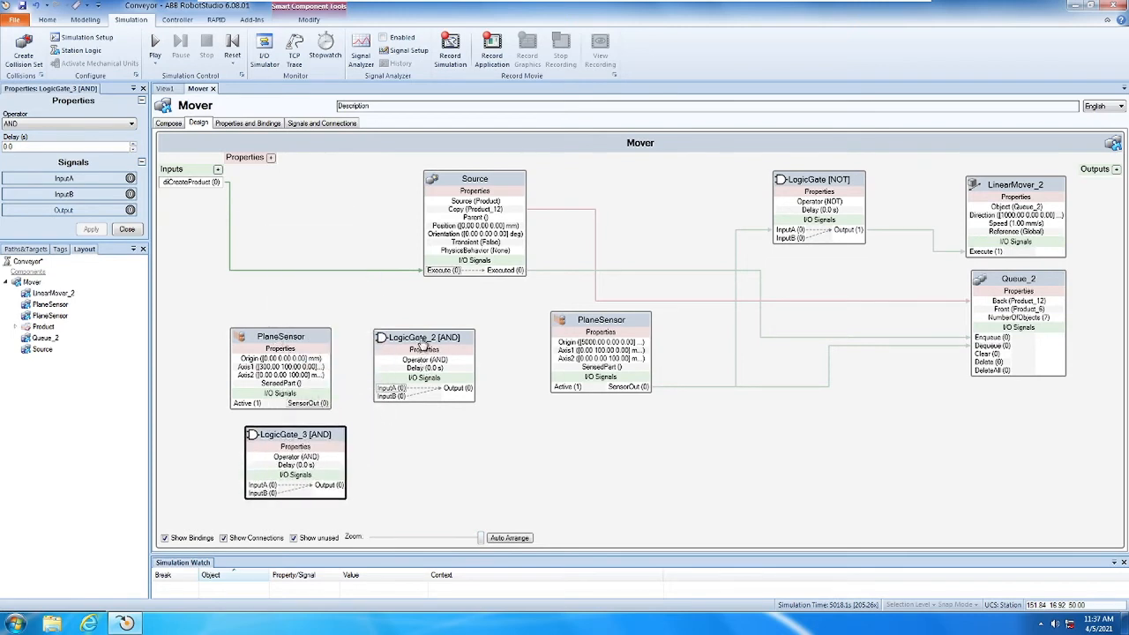
left_click_drag(423, 339, 513, 423)
left_click_drag(304, 438, 414, 340)
- Set LogicGate_3's operator to NOT and connect the origin PlaneSensor's SensorOut to its InputA
left_click(64, 126)
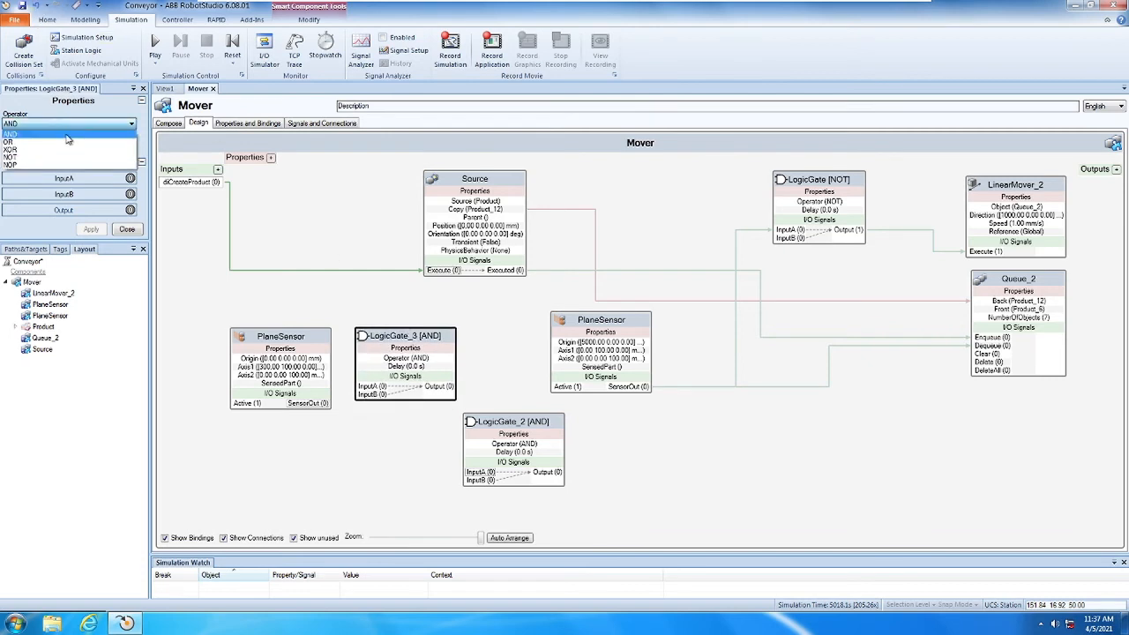
left_click(63, 158)
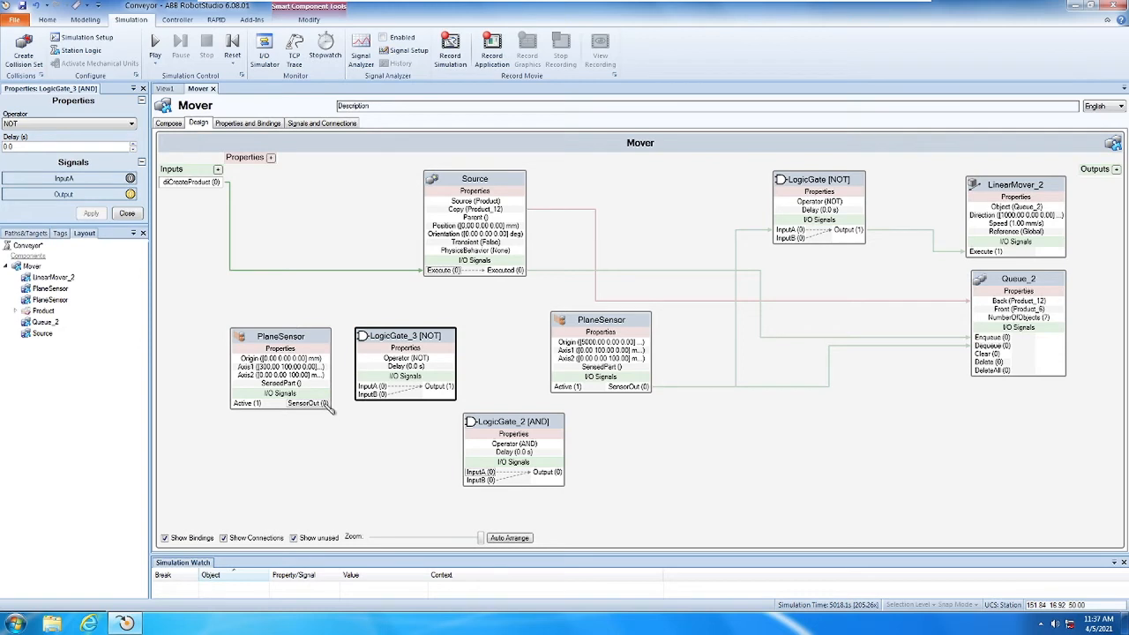
left_click_drag(323, 404, 368, 389)
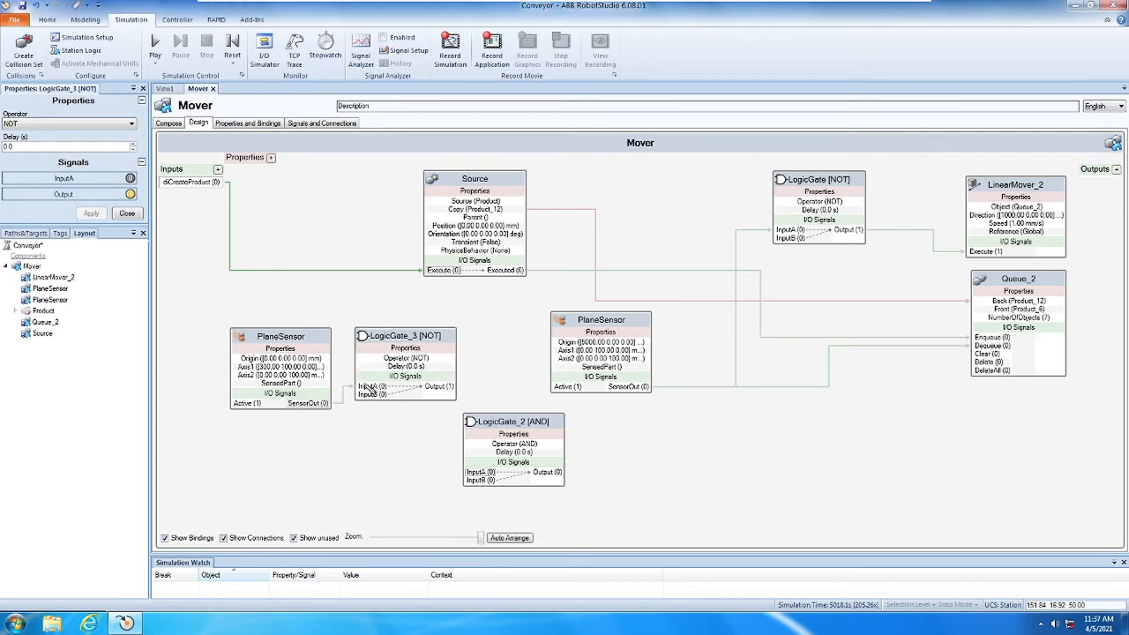
- Arrange LogicGate_3 above the origin PlaneSensor with LogicGate_2 beside it, and connect LogicGate_3's Output to LogicGate_2's InputB
mouse_move(504, 423)
left_mouse_down()
mouse_move(498, 342)
mouse_move(483, 416)
left_mouse_up()
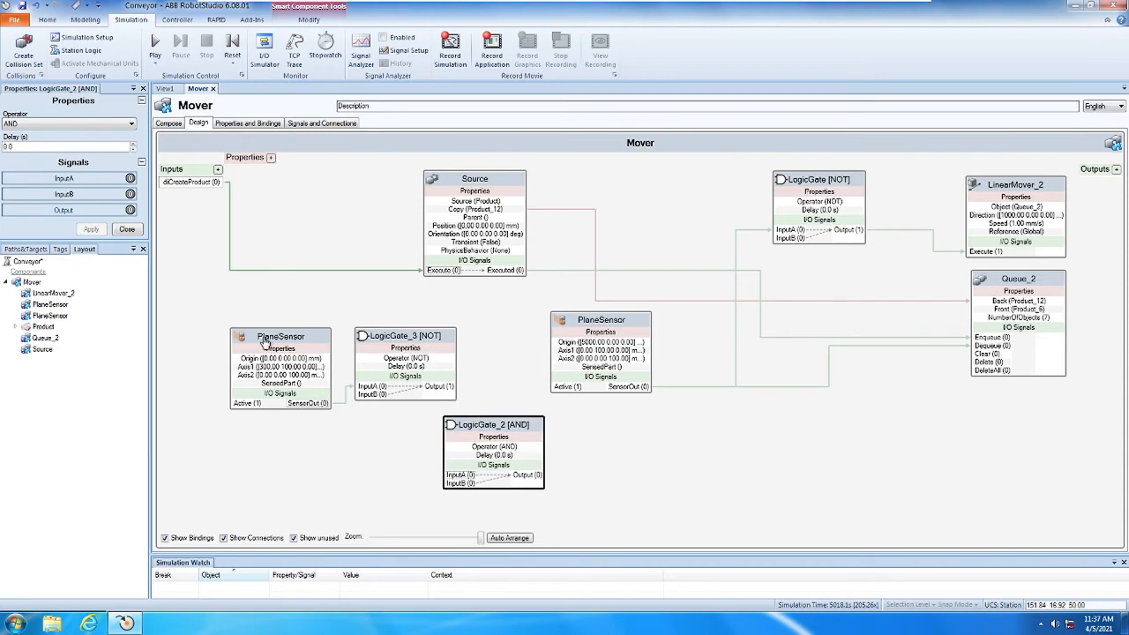
left_click_drag(262, 340, 263, 436)
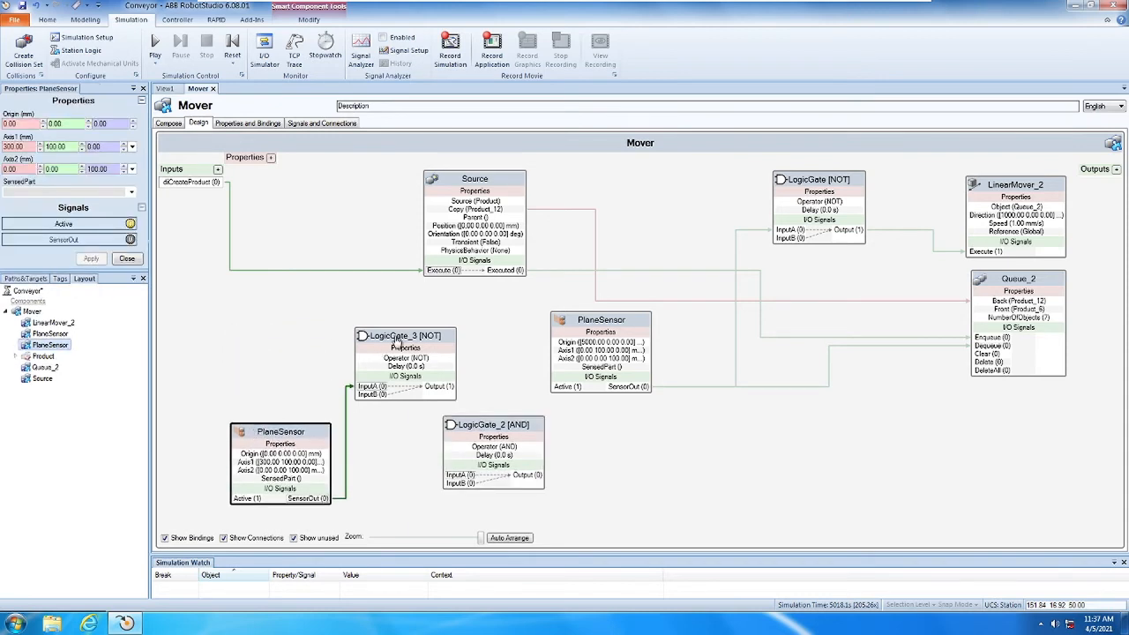
left_click_drag(399, 340, 275, 339)
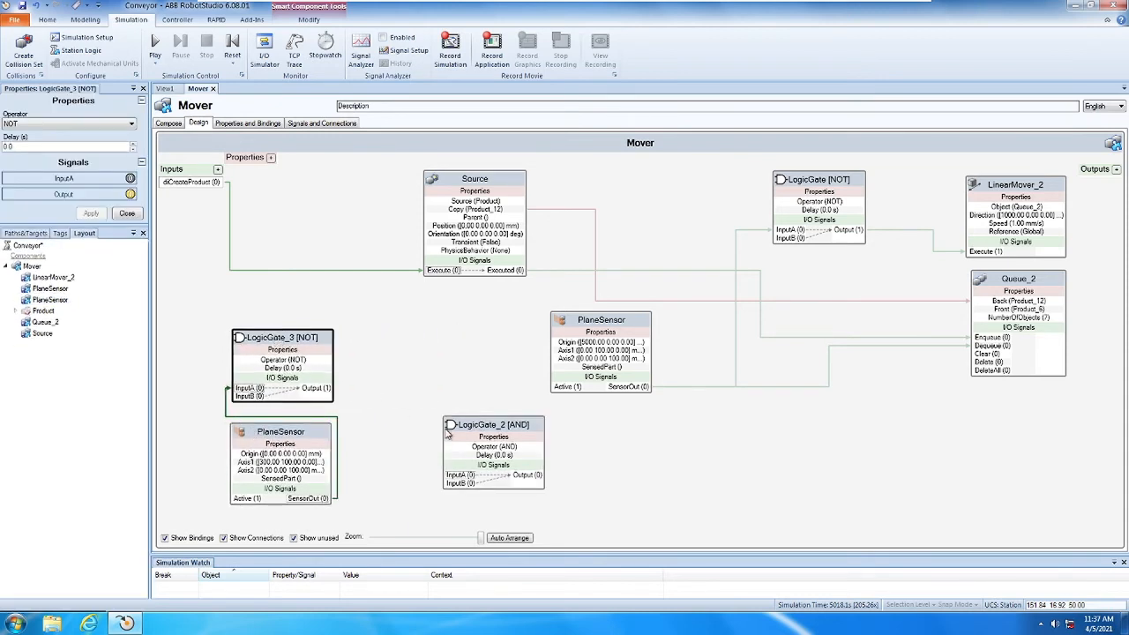
left_click_drag(474, 425, 385, 338)
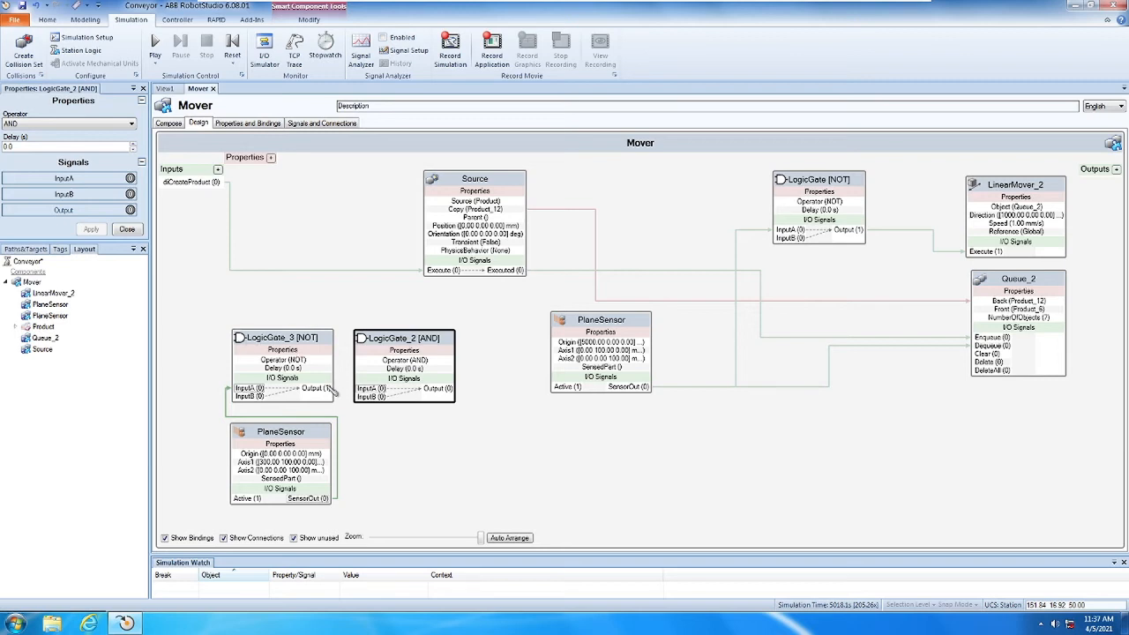
left_click_drag(333, 396, 371, 397)
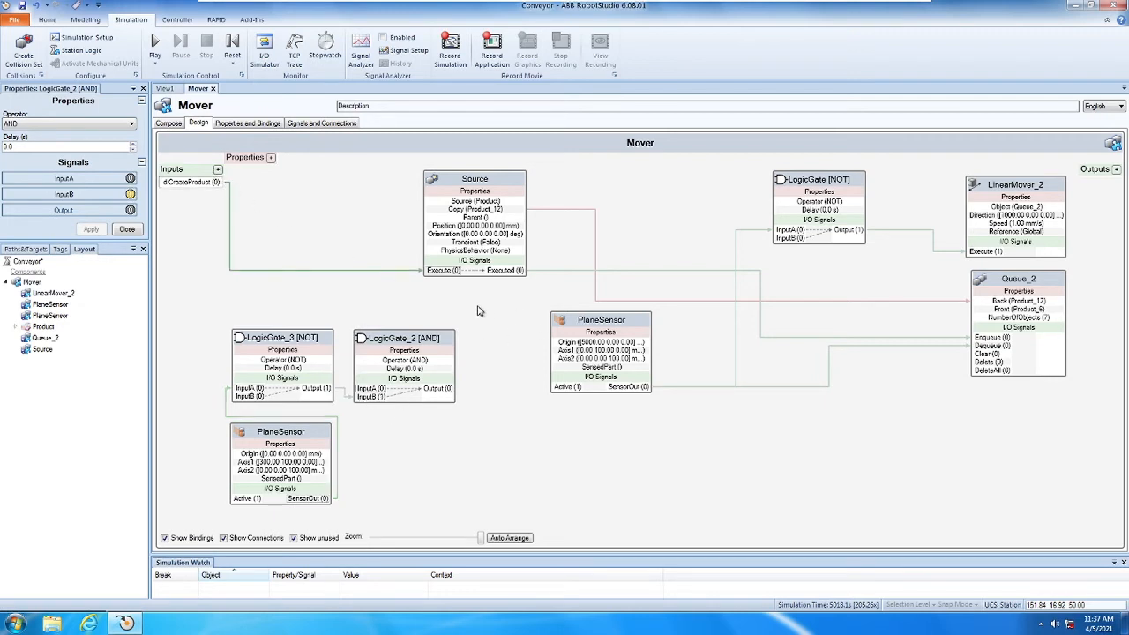
- Replace the connection from diCreateProduct to Source's Execute with one from diCreateProduct to LogicGate_2's InputA
left_click(411, 271)
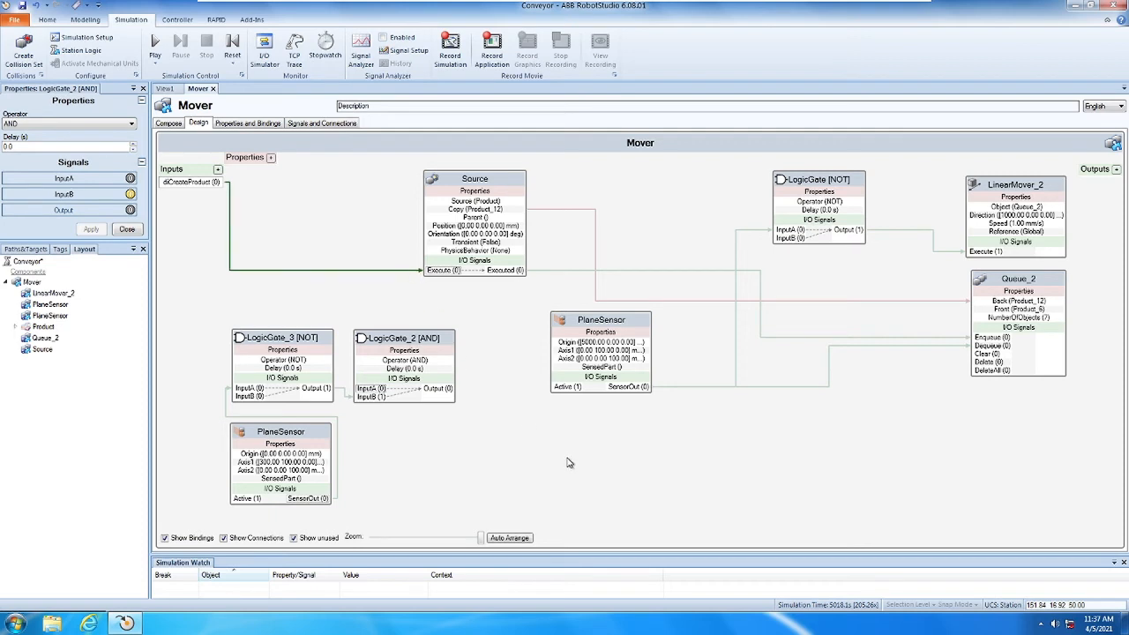
key("Delete")
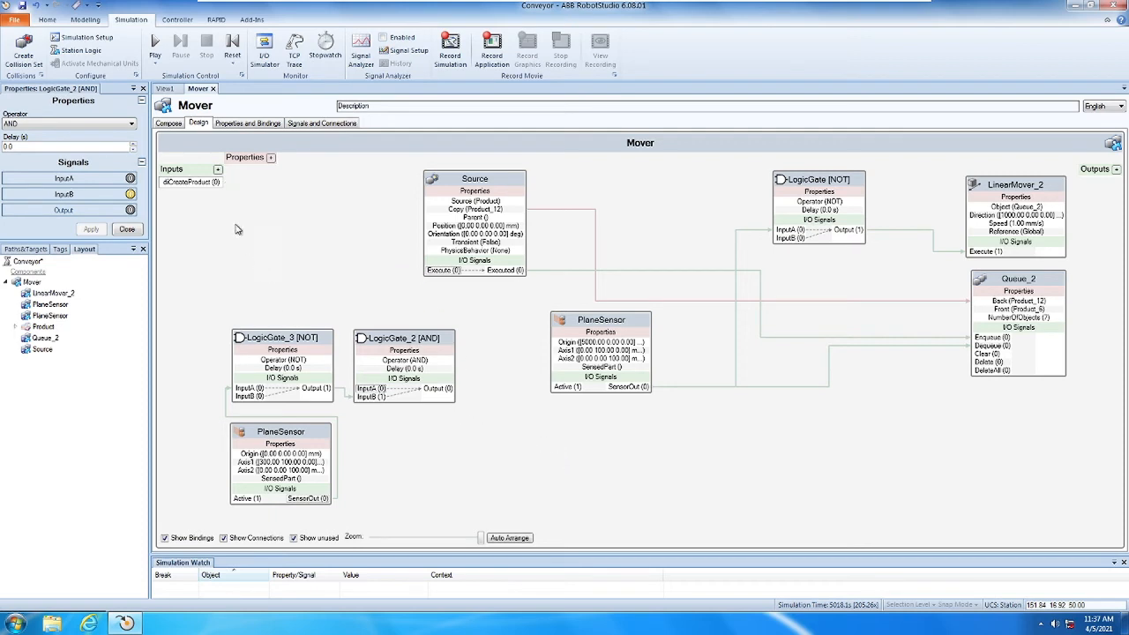
mouse_move(215, 183)
left_mouse_down()
mouse_move(257, 201)
mouse_move(359, 390)
left_mouse_up()
left_click_drag(396, 334, 409, 334)
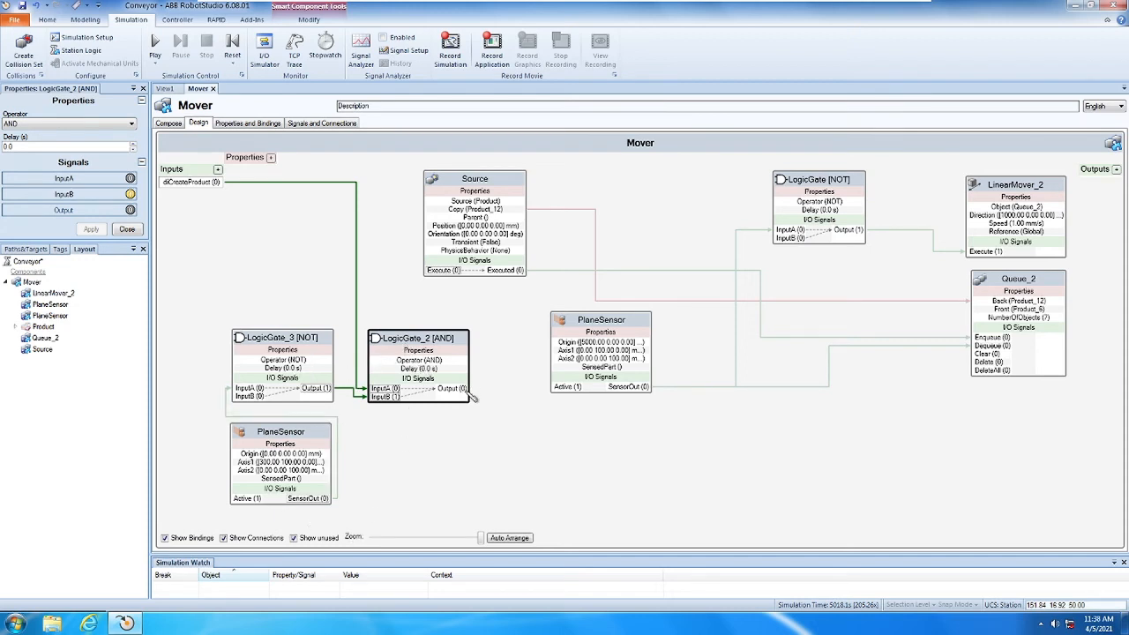
- Connect LogicGate_2's Output to Source's Execute and move the LogicGate_2 block closer to Source
left_click_drag(472, 397, 448, 274)
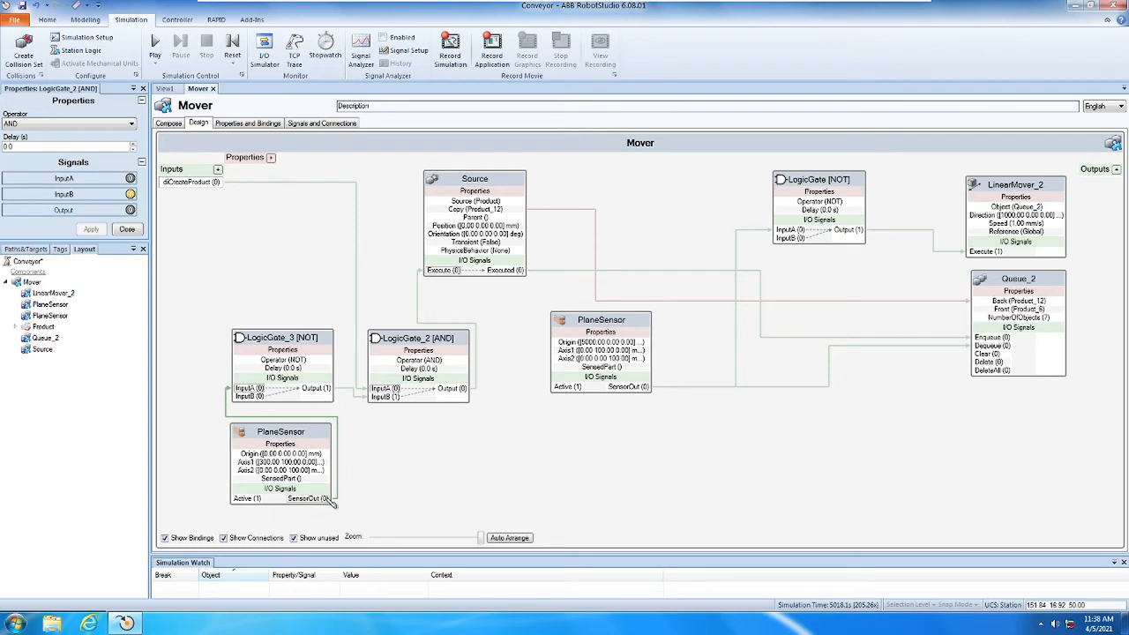
left_click_drag(308, 388, 397, 403)
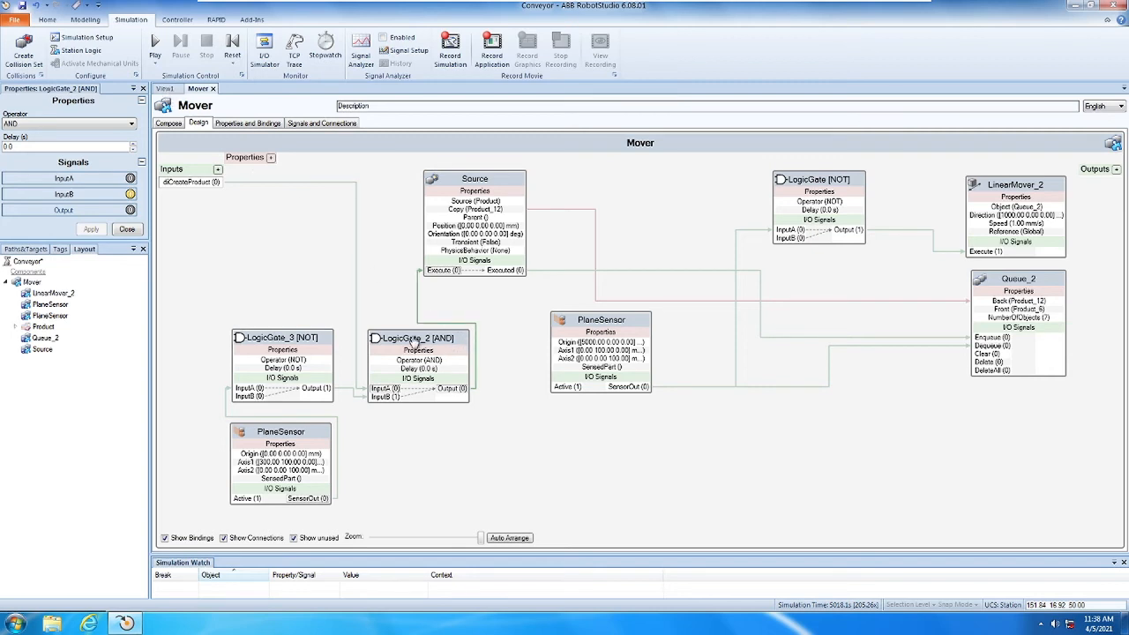
left_click_drag(410, 336, 413, 299)
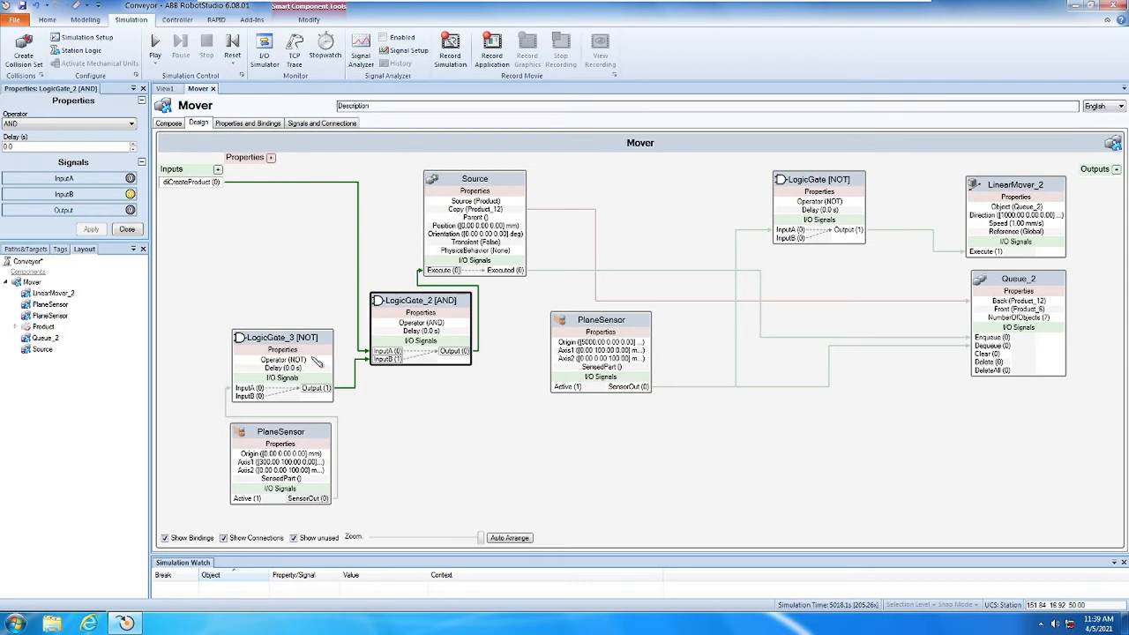
- Run the simulation in the 3D view, trigger Mover's diCreateProduct signal three times, and stop the simulation
left_click(165, 89)
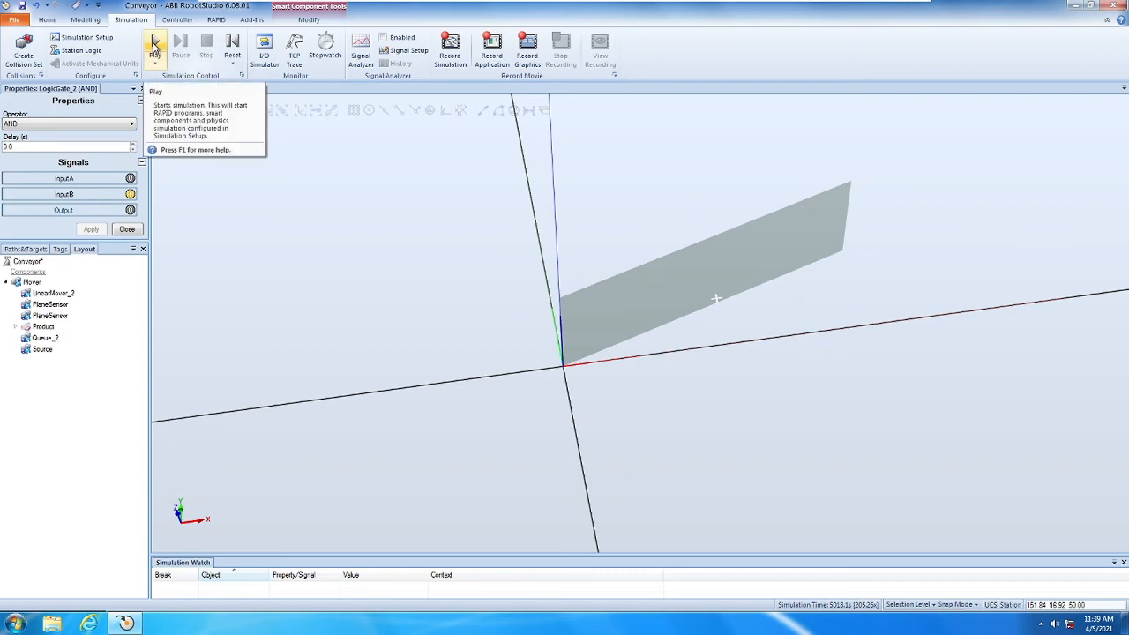
left_click(154, 45)
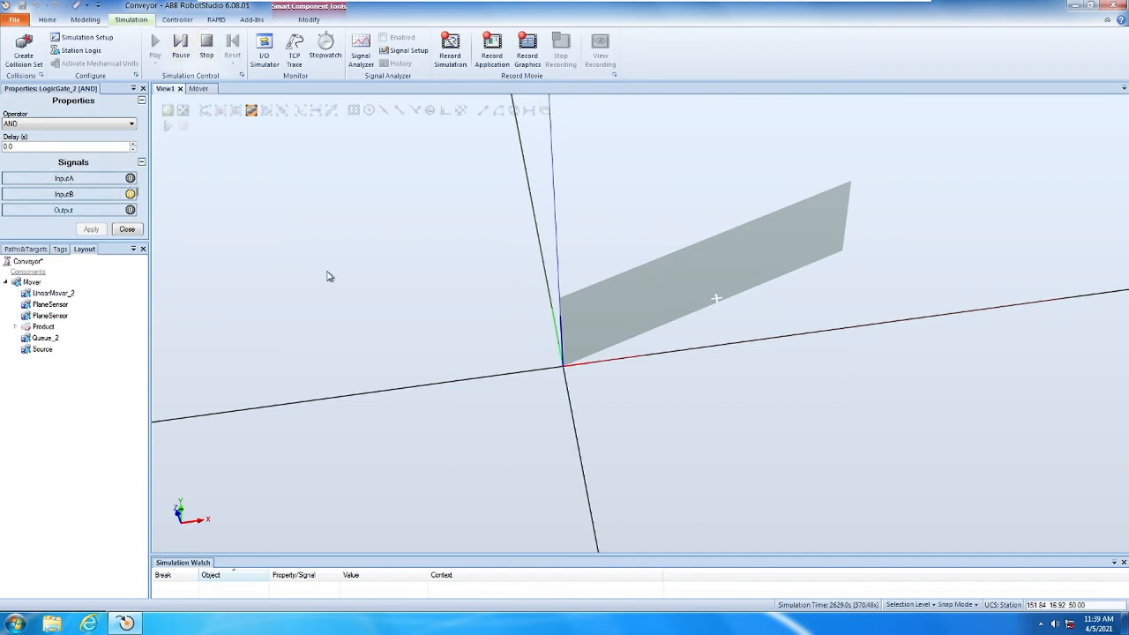
left_click(37, 282)
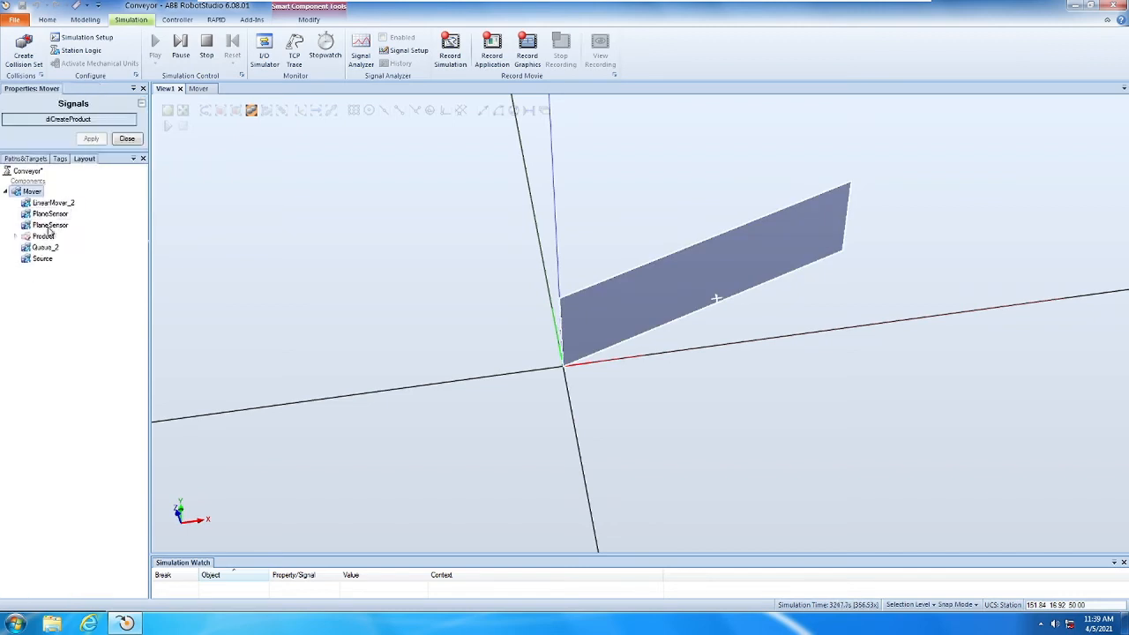
left_click(53, 120)
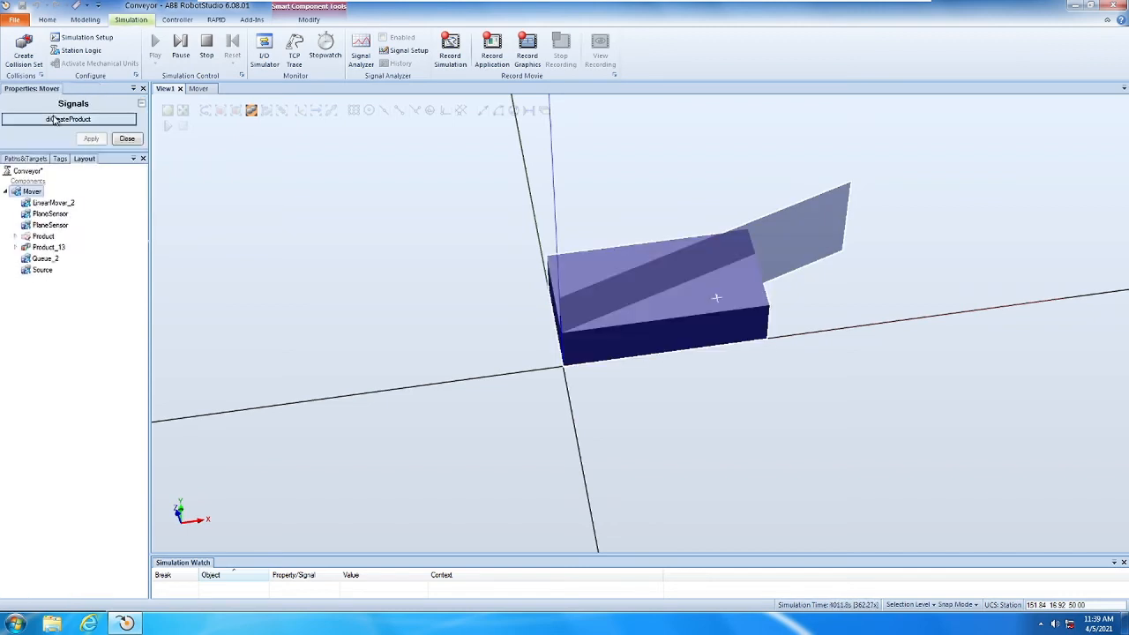
left_click(100, 124)
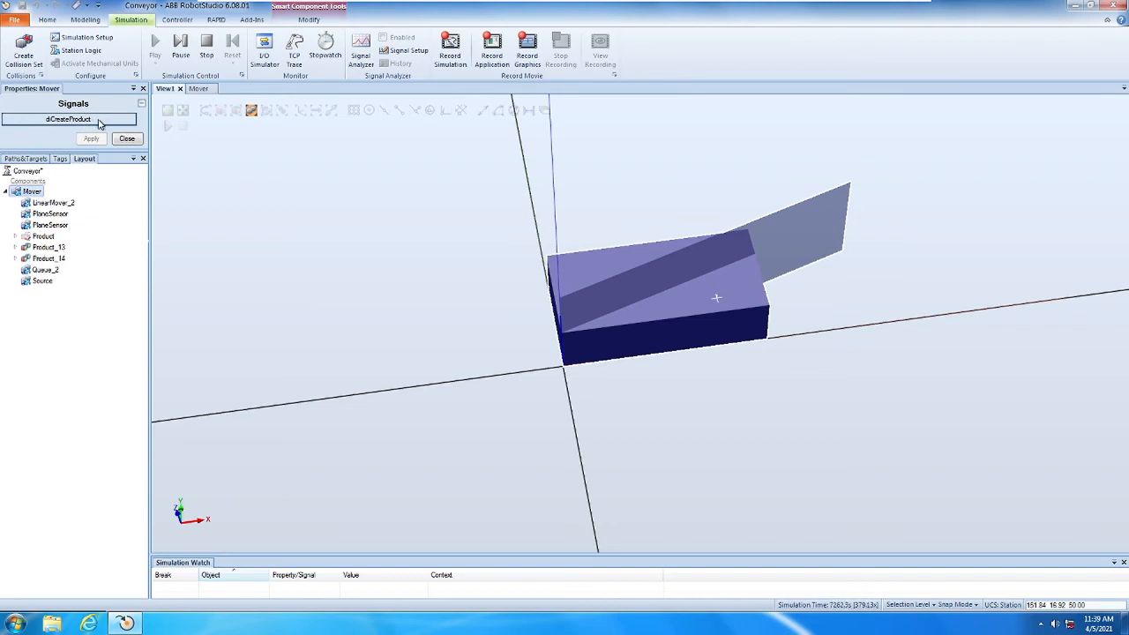
left_click(99, 123)
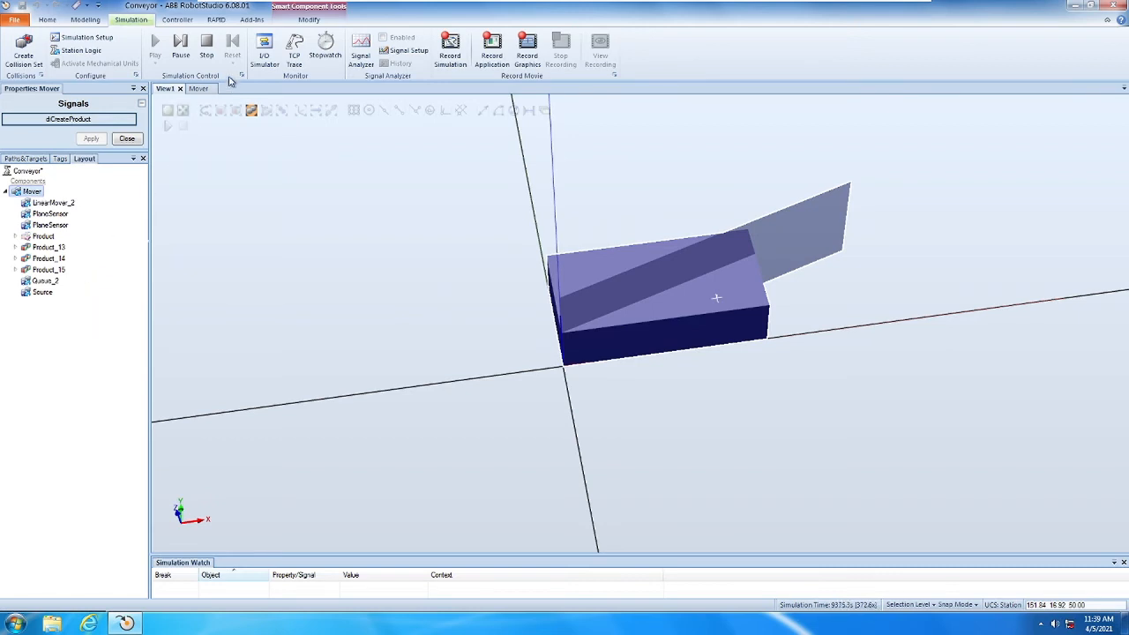
left_click(206, 44)
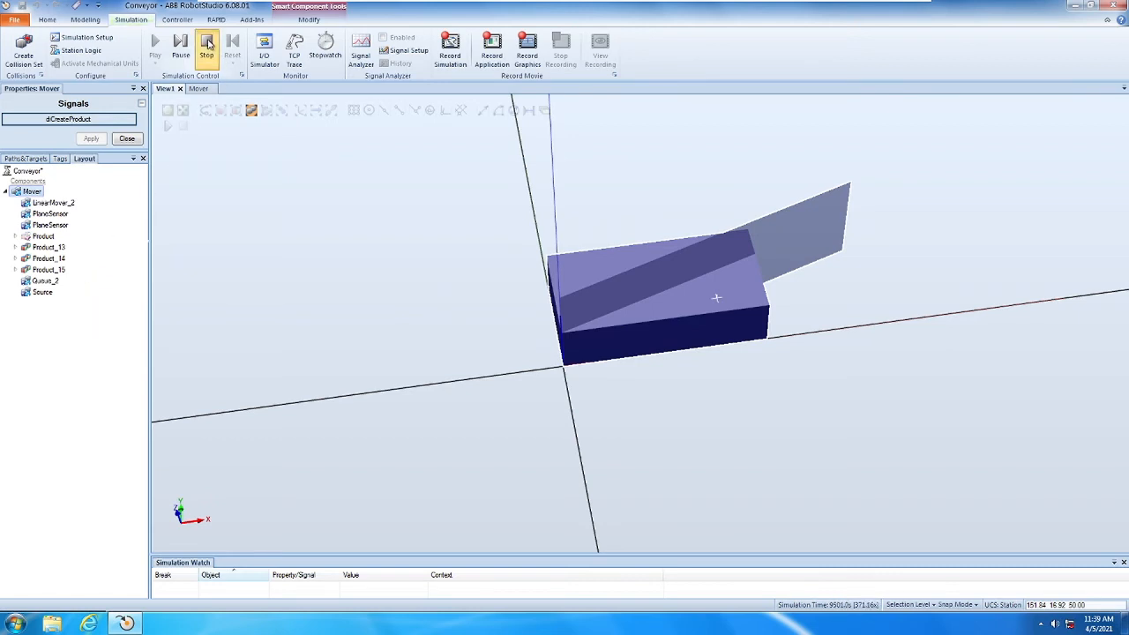
- Inspect the product copies created at the origin and fit the whole station in the 3D view
left_click(53, 248)
left_click(875, 308)
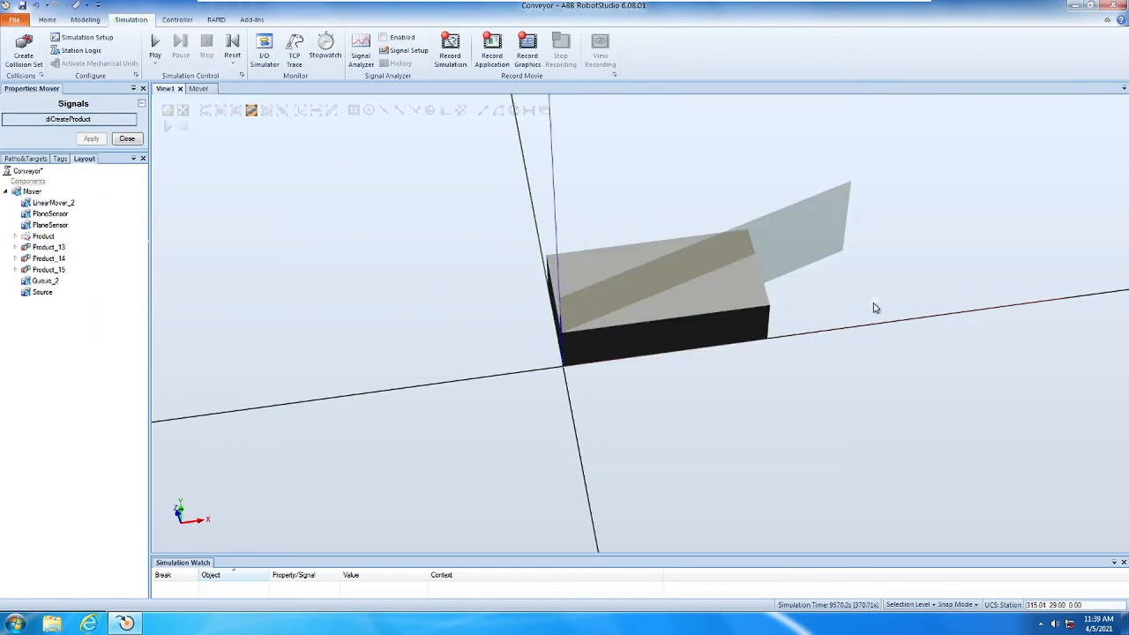
scroll(870, 304, "down", 5)
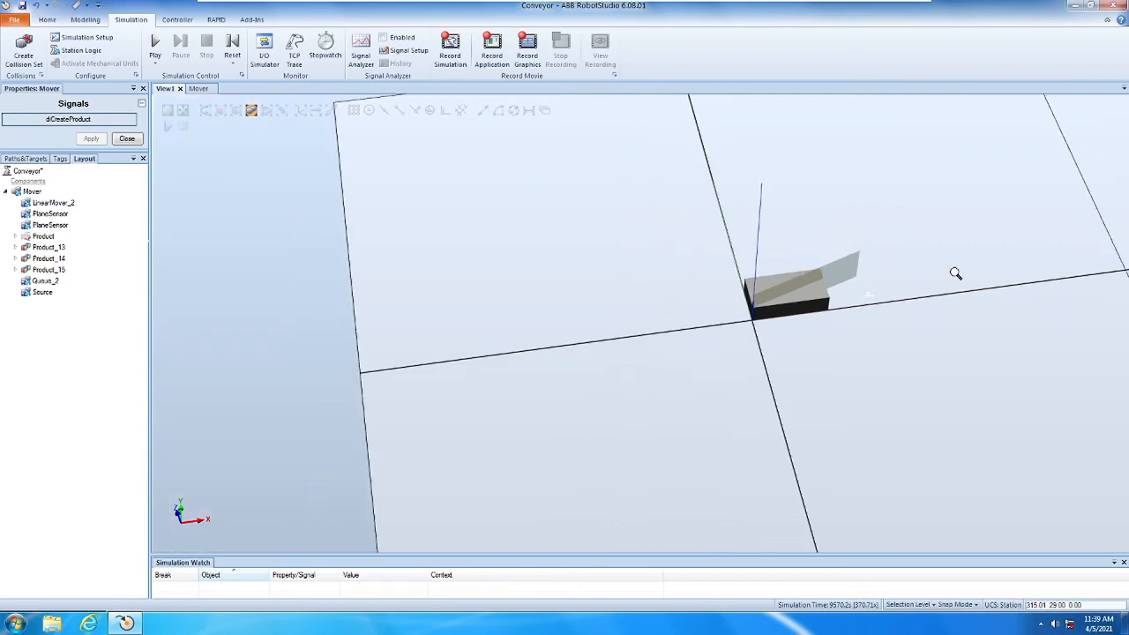
left_click_drag(955, 273, 632, 280, "ctrl+shift")
right_click(631, 280)
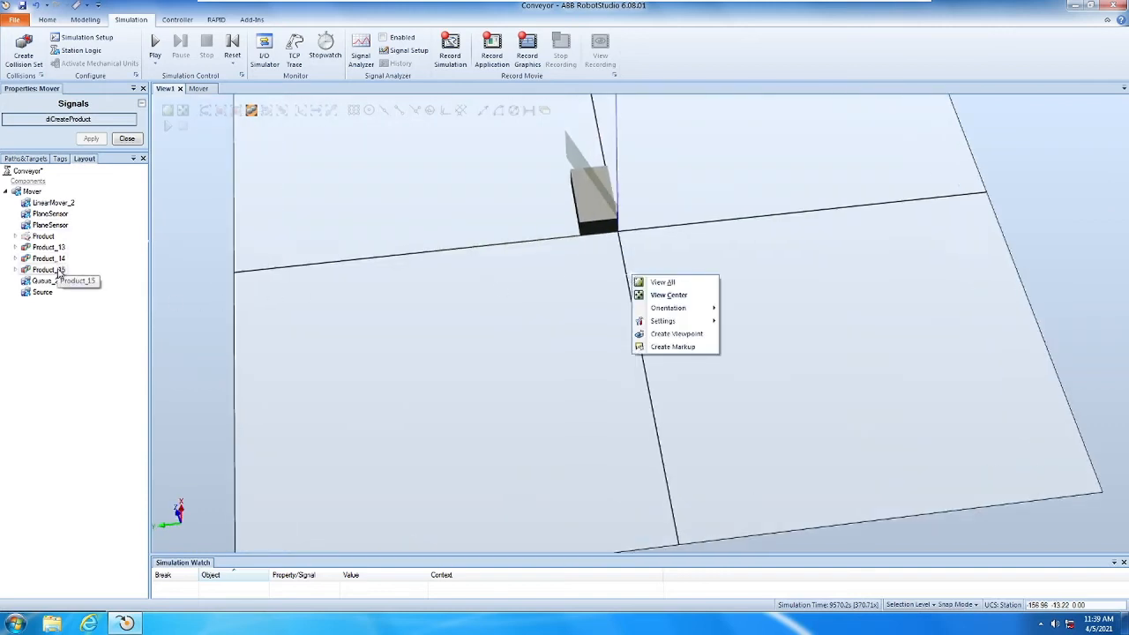
left_click(659, 282)
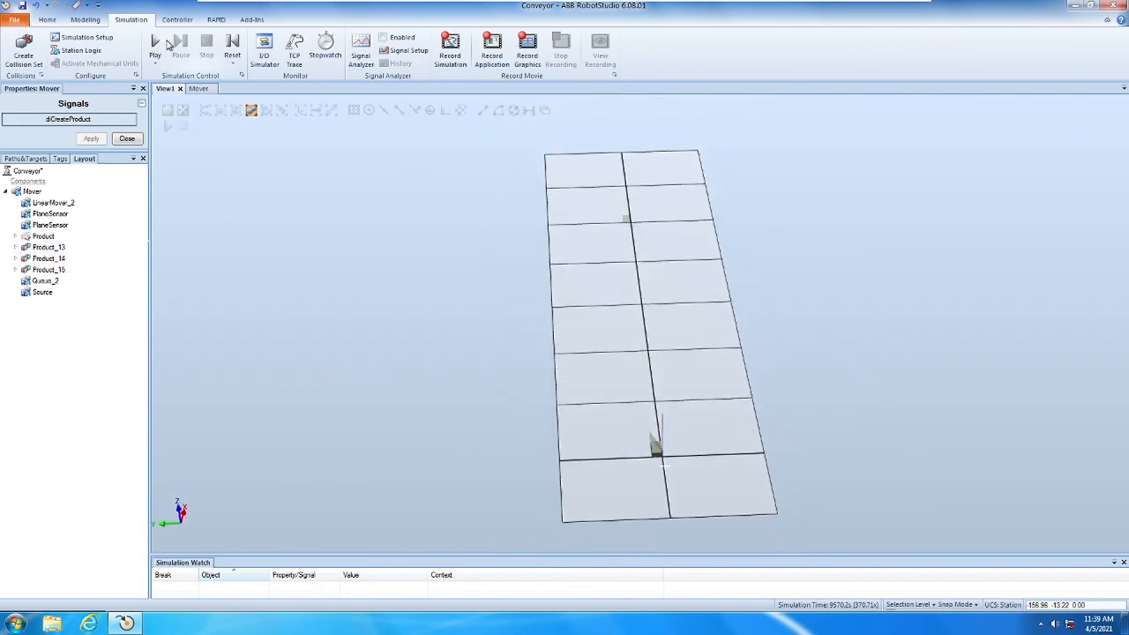
- Trace Mover's design connections from LogicGate_2, Source and the end PlaneSensor through to Queue_2 and LinearMover_2
left_click(201, 89)
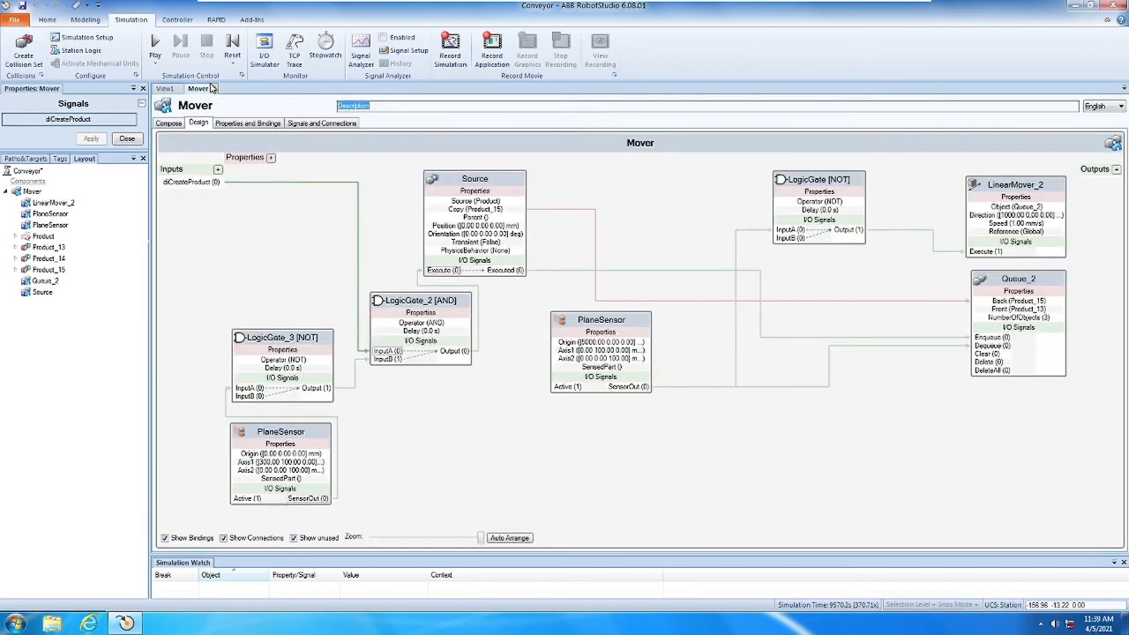
left_click(829, 375)
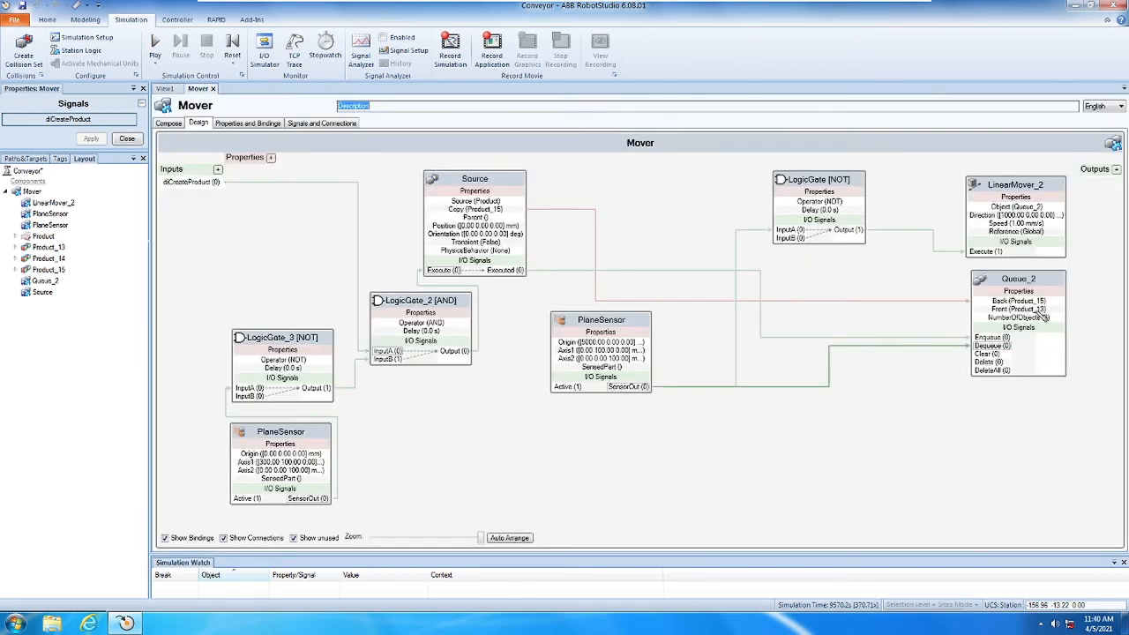
left_click(477, 344)
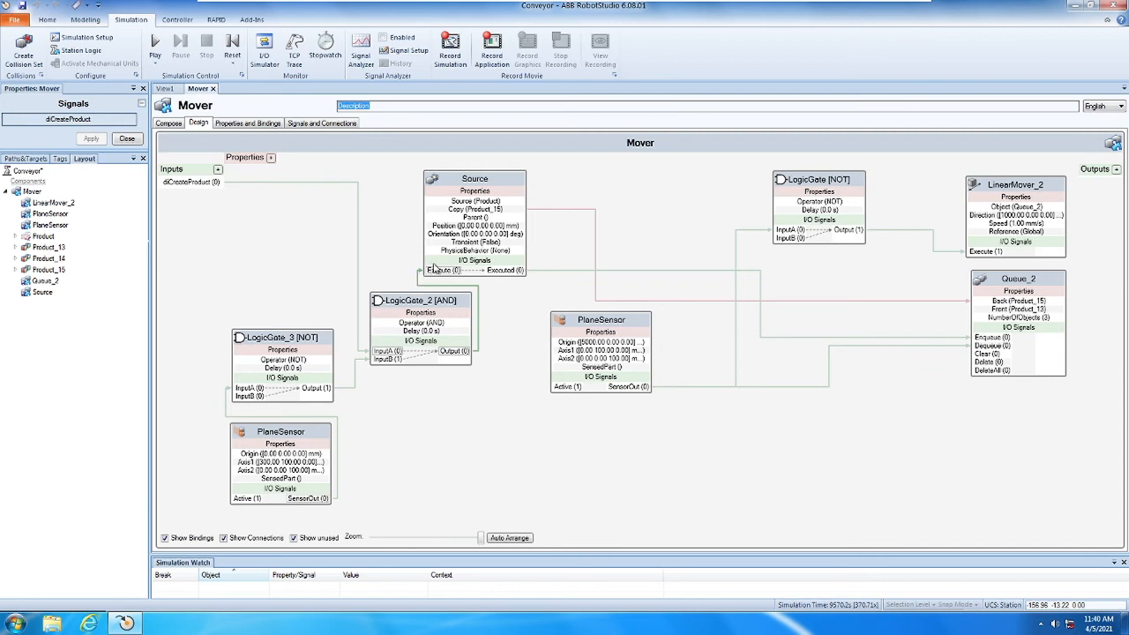
left_click(543, 271)
left_click(587, 209)
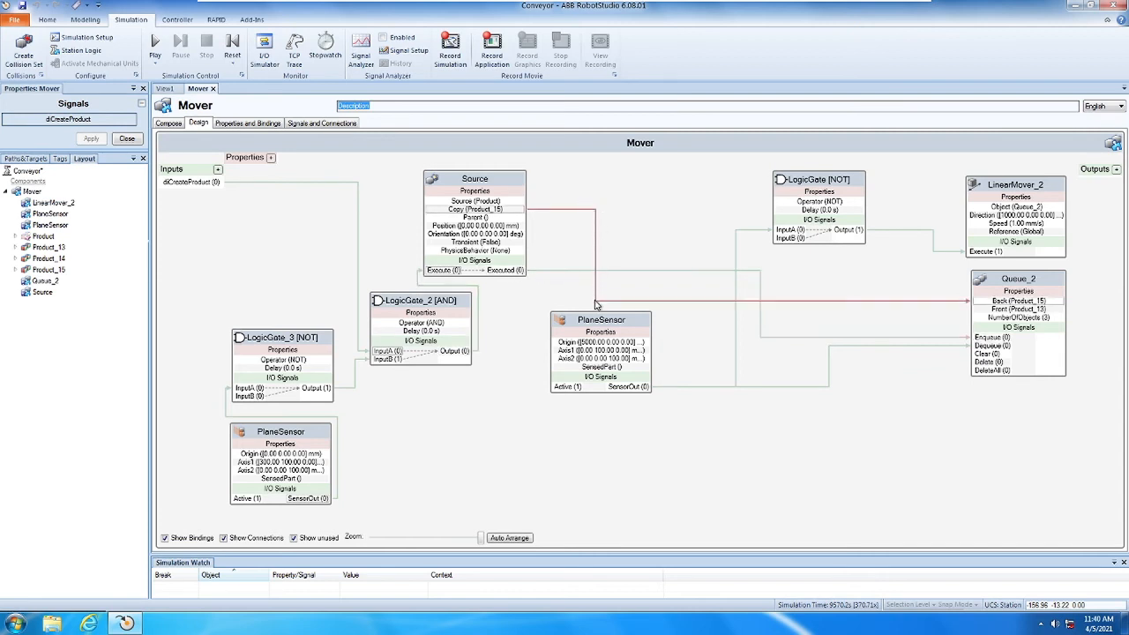
left_click(760, 292)
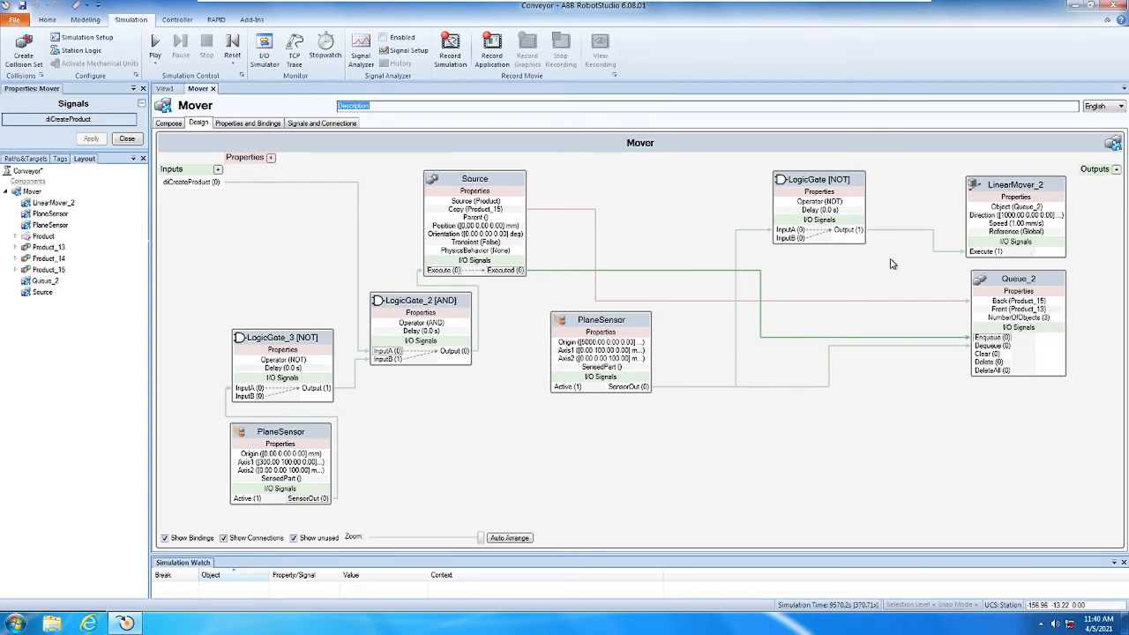
left_click(934, 238)
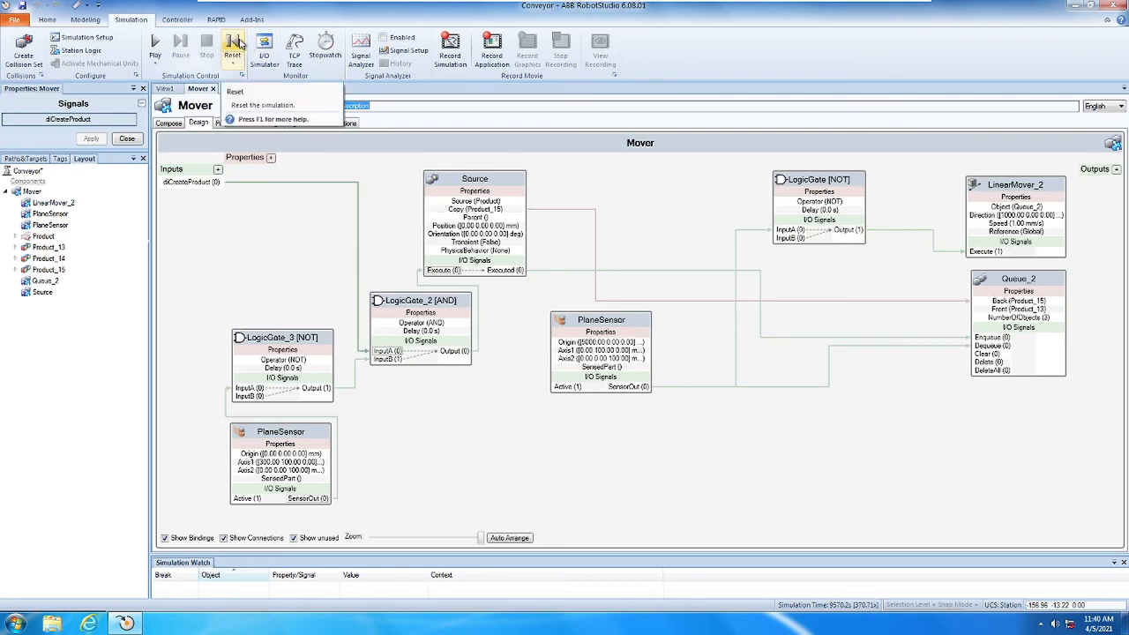
- Reset and rerun the simulation, trigger diCreateProduct once, and check the signal states in Mover's design
left_click(234, 44)
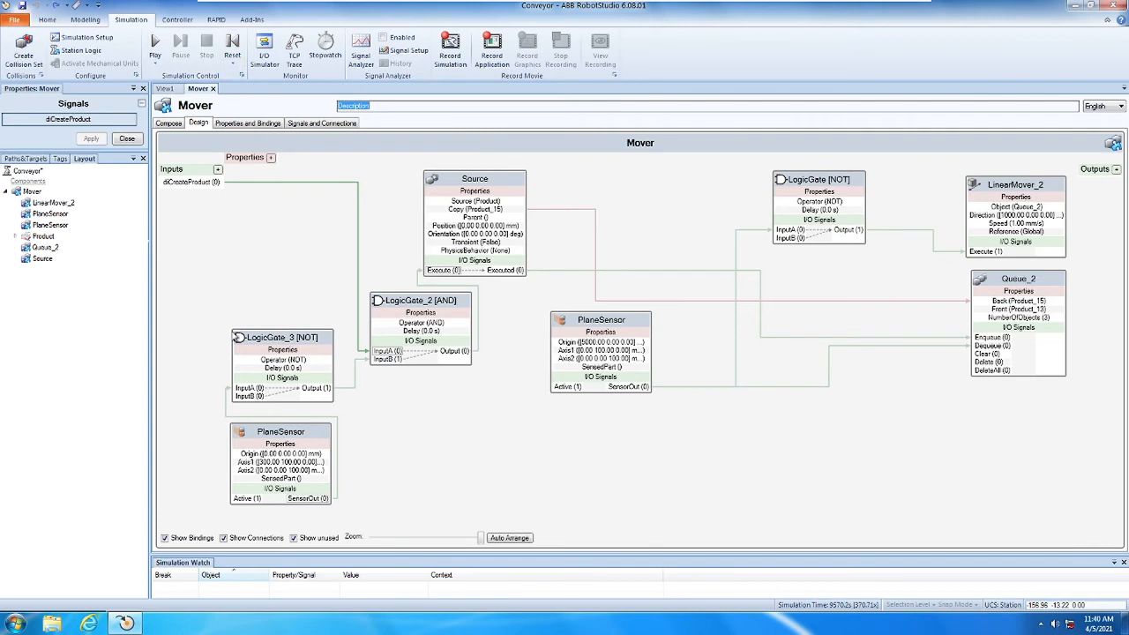
left_click(165, 90)
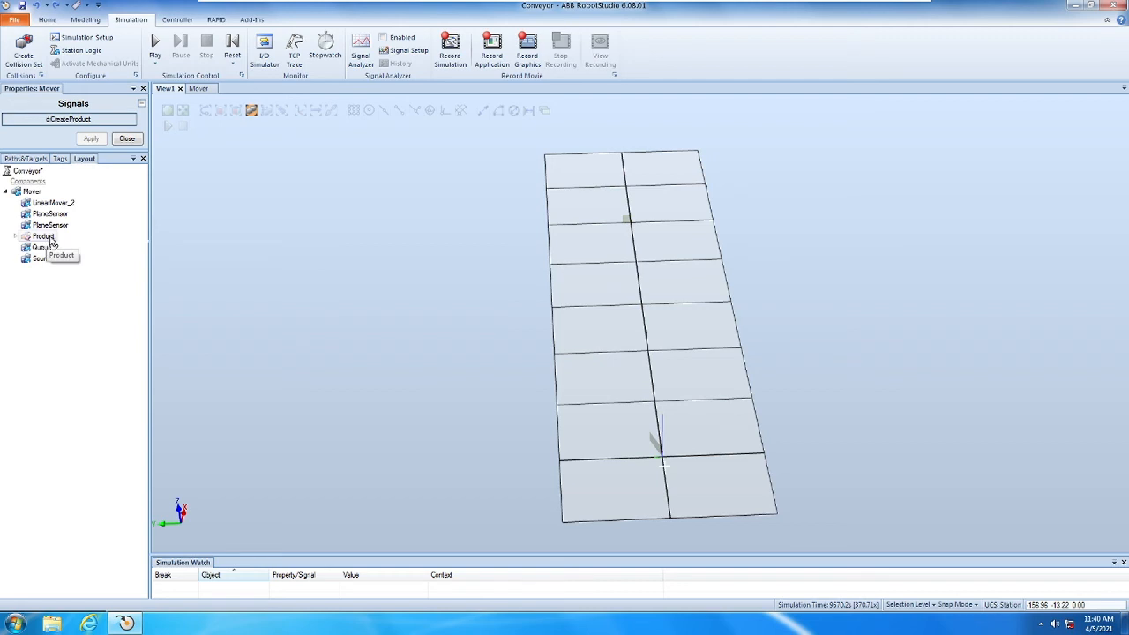
left_click(156, 44)
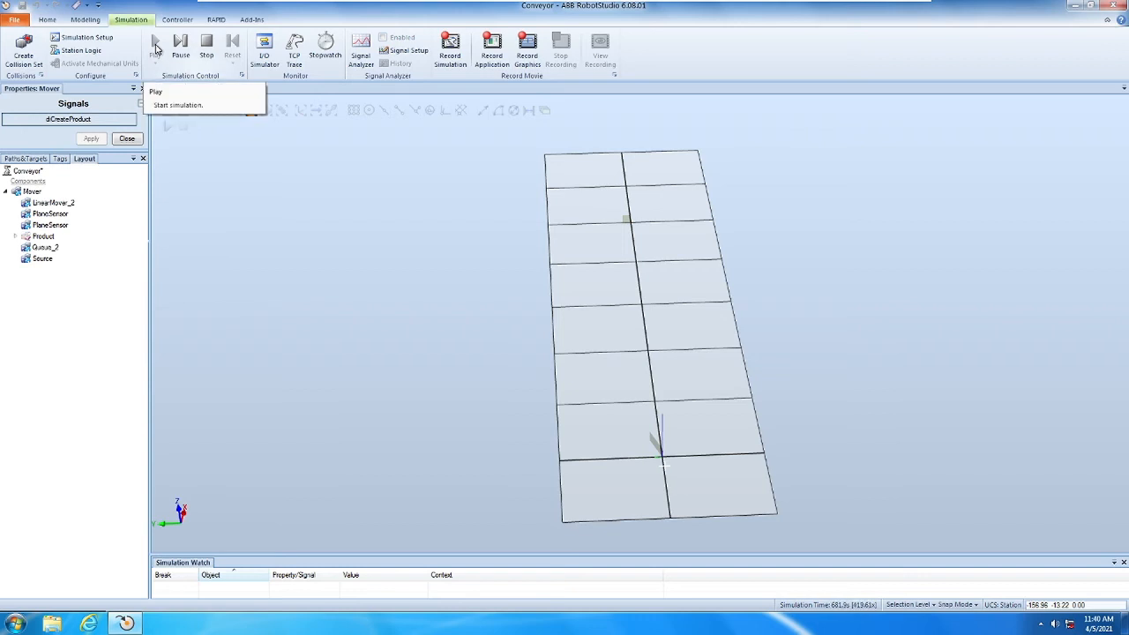
left_click(71, 119)
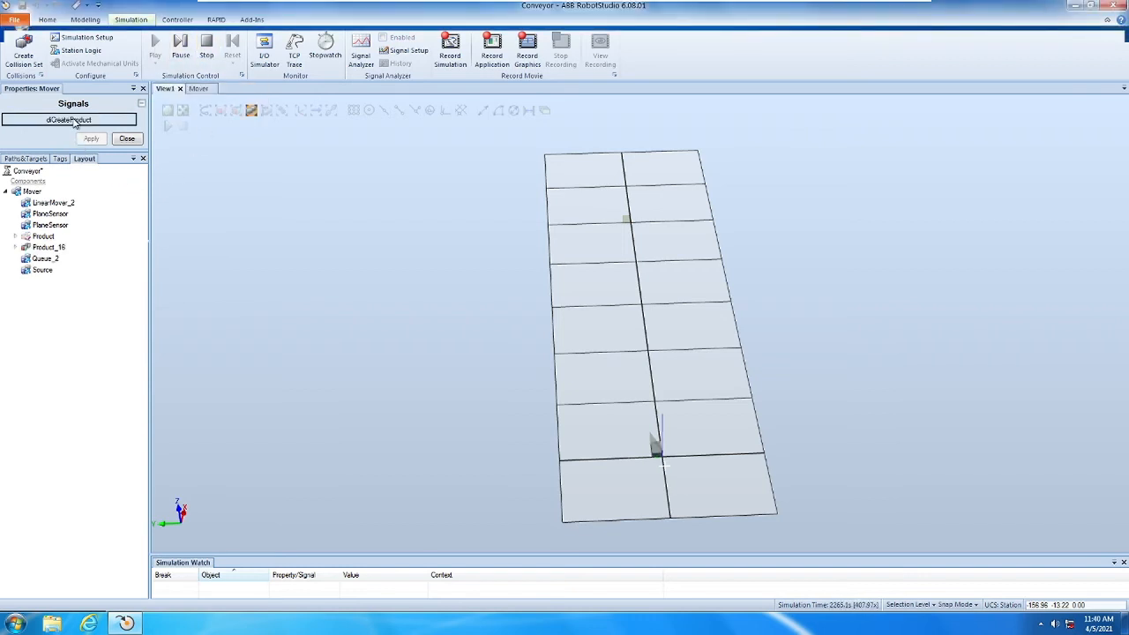
left_click(199, 89)
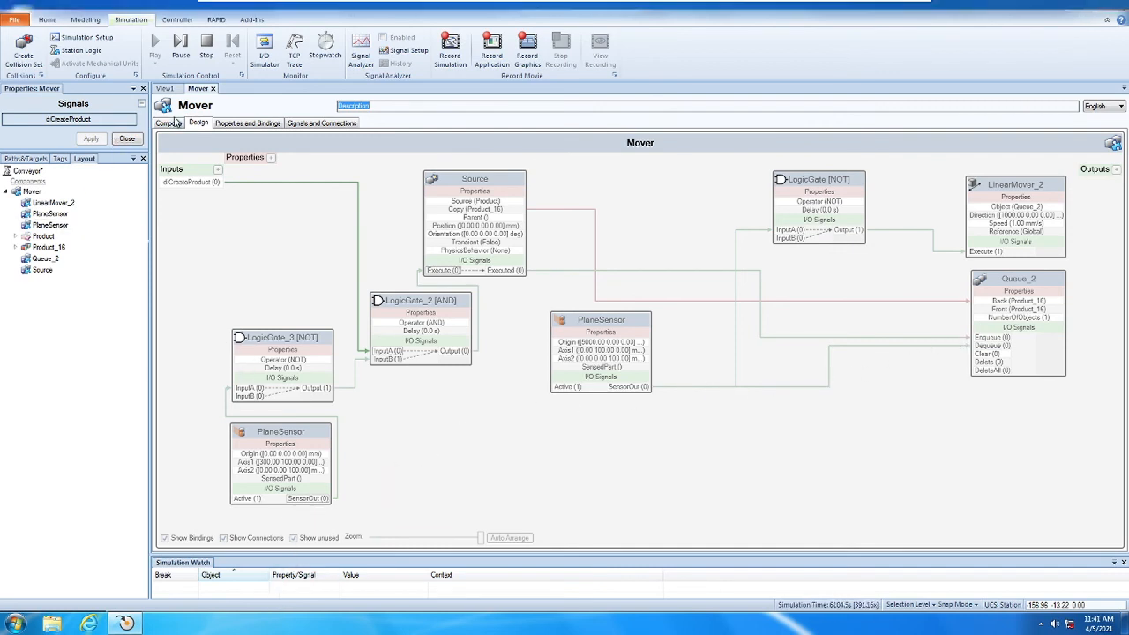
left_click(164, 89)
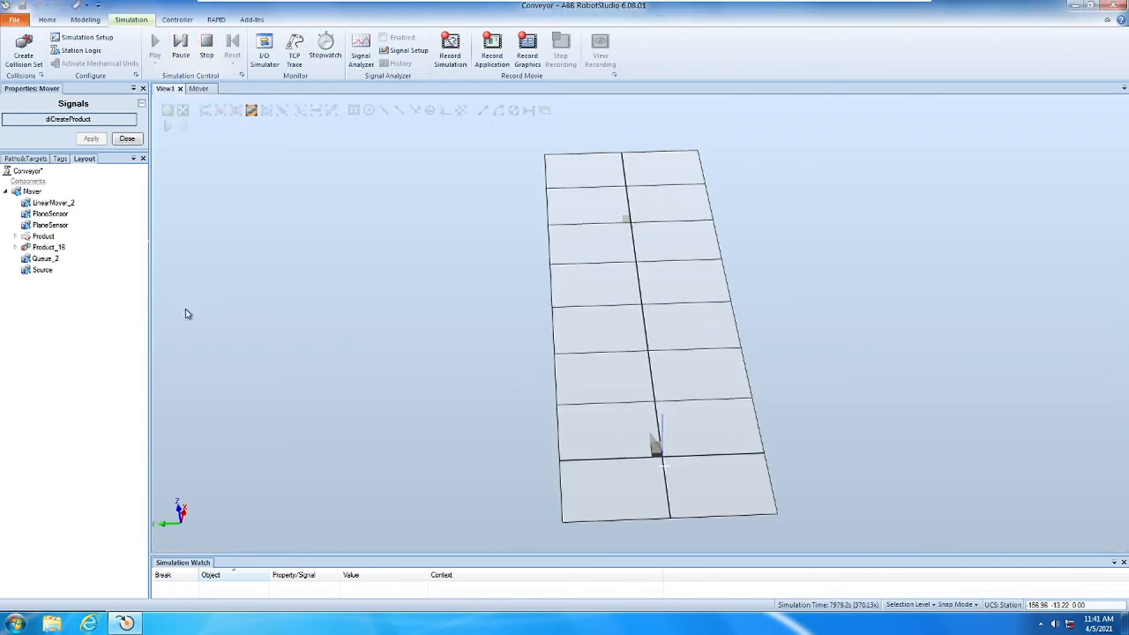
left_click(198, 89)
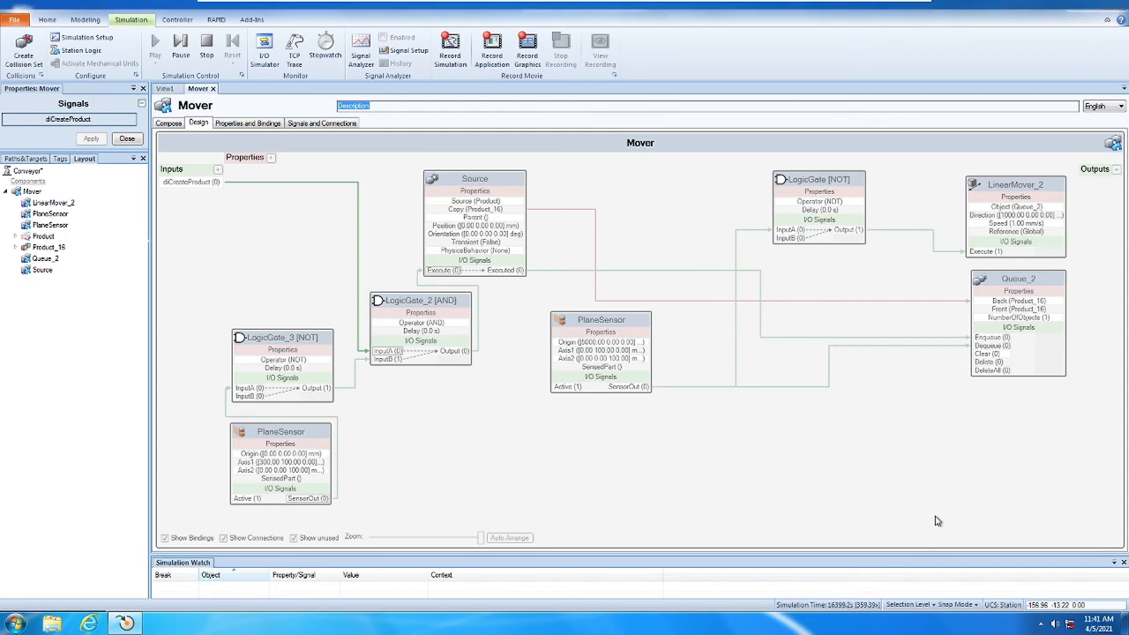
- Stop and reset the simulation and make the Product part detectable by sensors
left_click(208, 46)
left_click(235, 51)
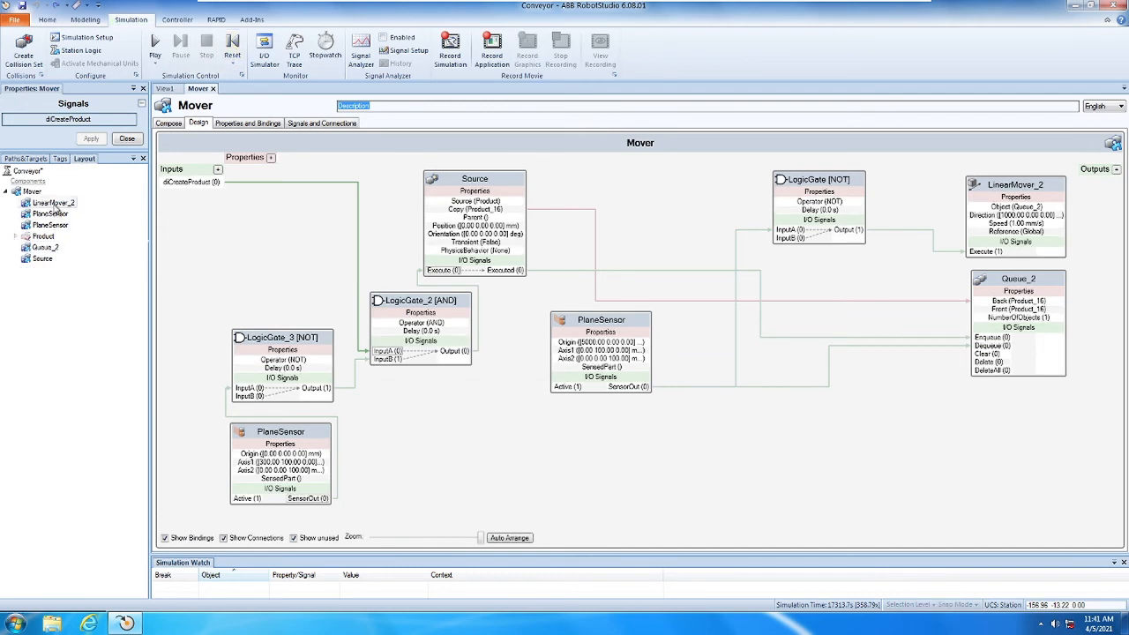
right_click(42, 236)
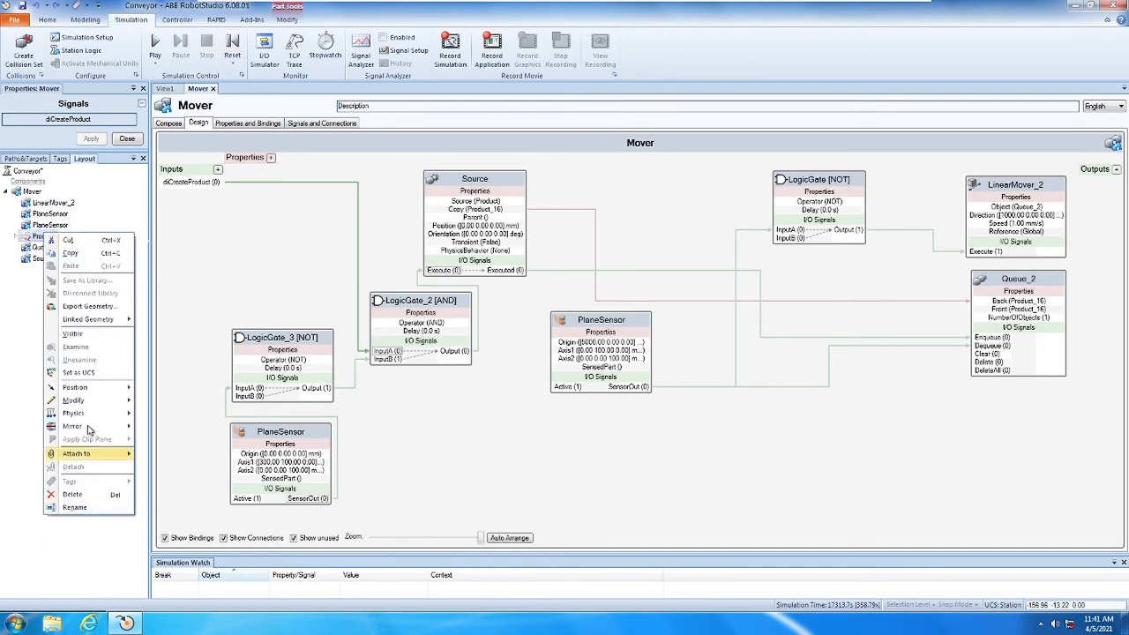
mouse_move(88, 402)
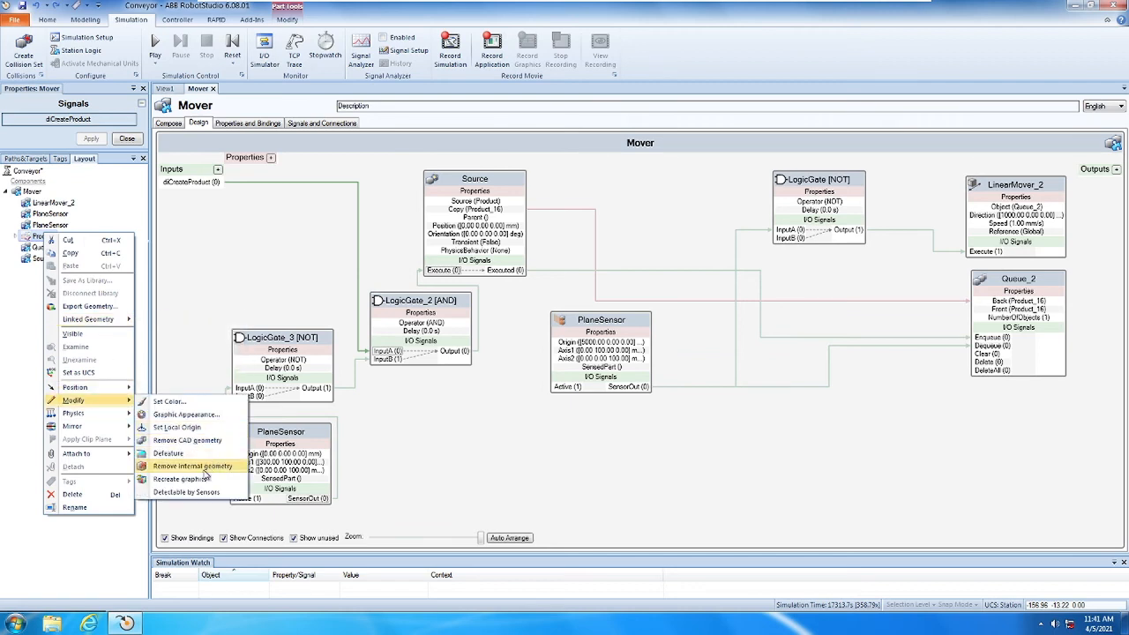
left_click(210, 494)
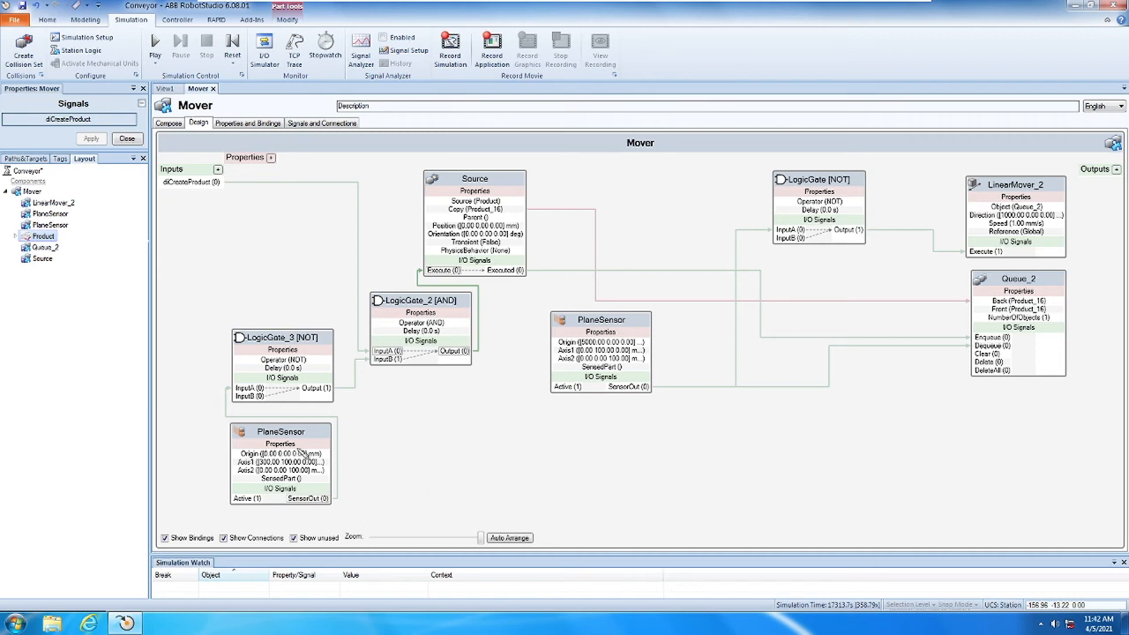
- Rerun the simulation, review Mover's components and signal connections, and trigger its diCreateProduct signal once
left_click(372, 346)
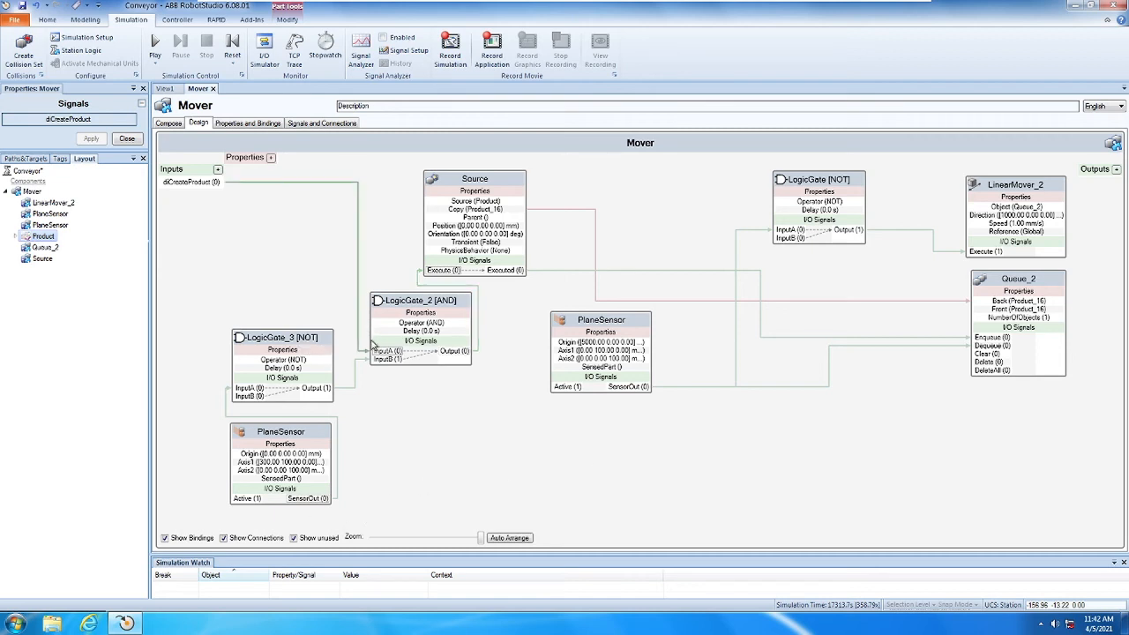
left_click(169, 123)
left_click(167, 90)
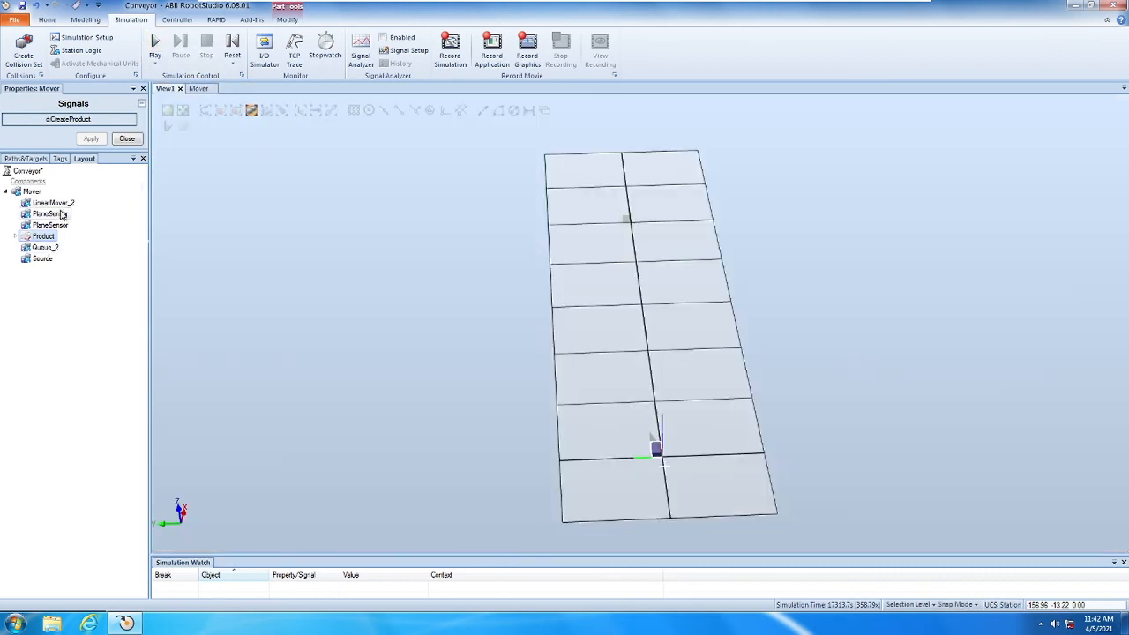
left_click(155, 45)
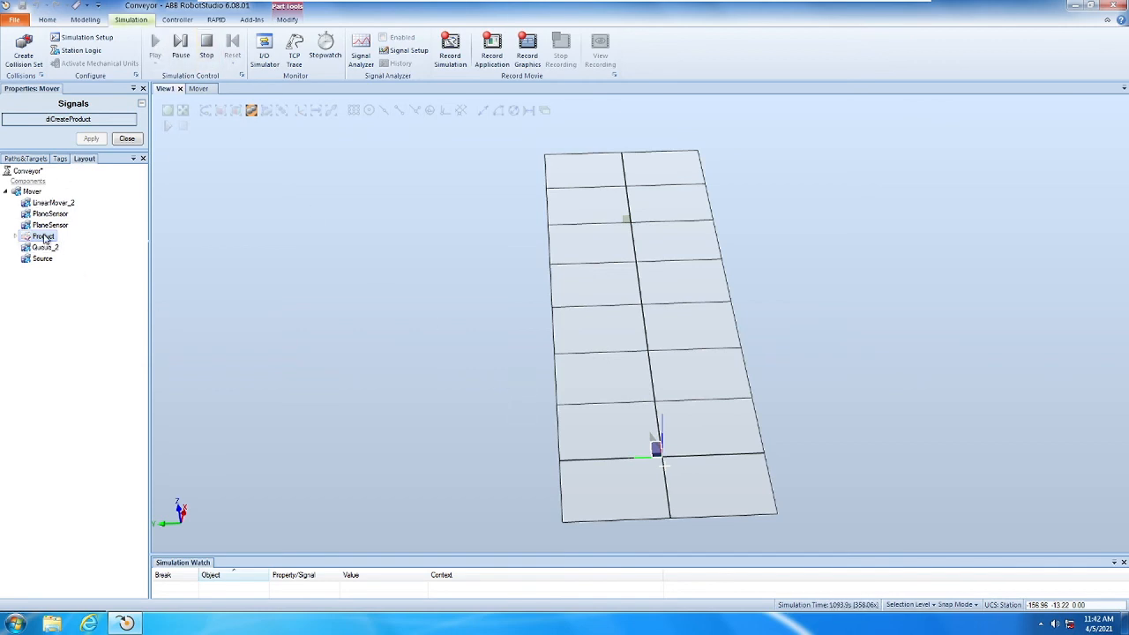
left_click(197, 89)
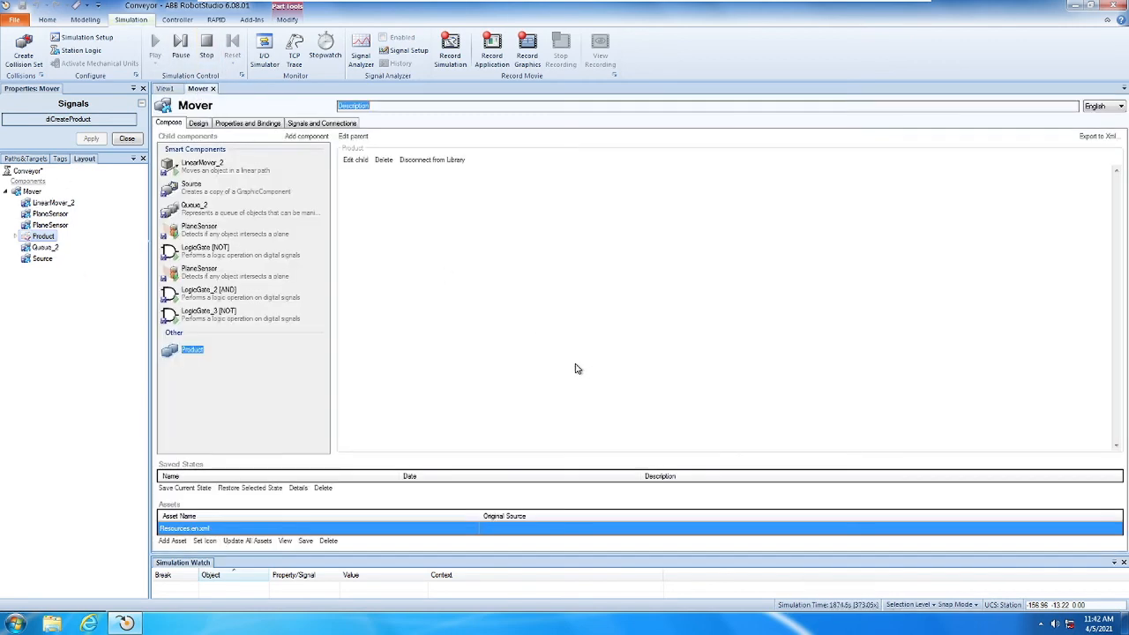
left_click(198, 122)
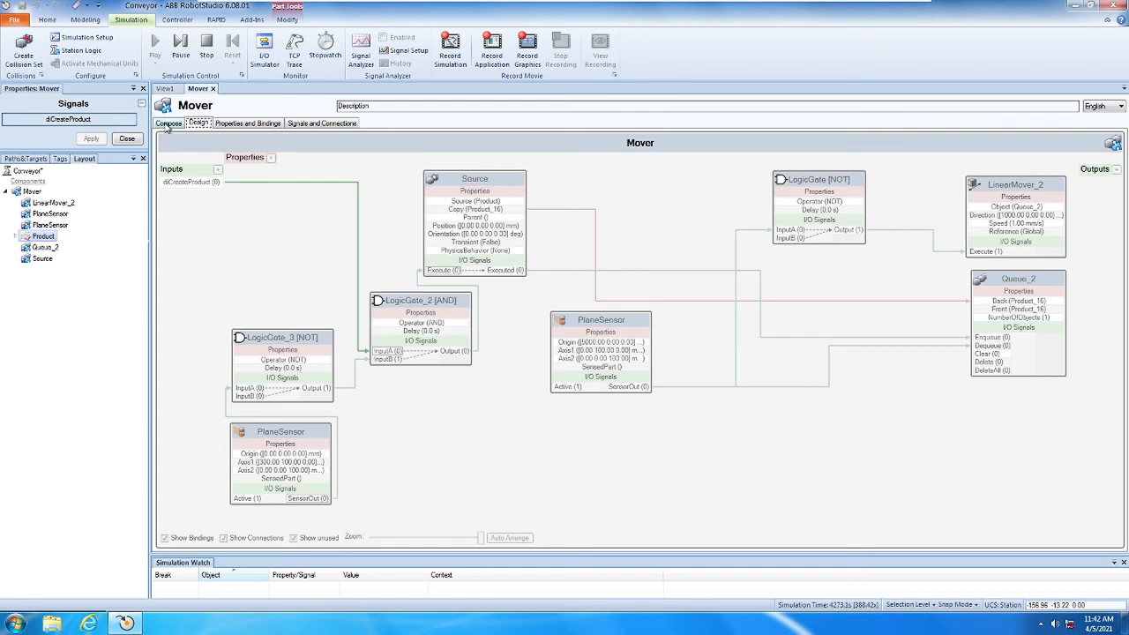
left_click(165, 89)
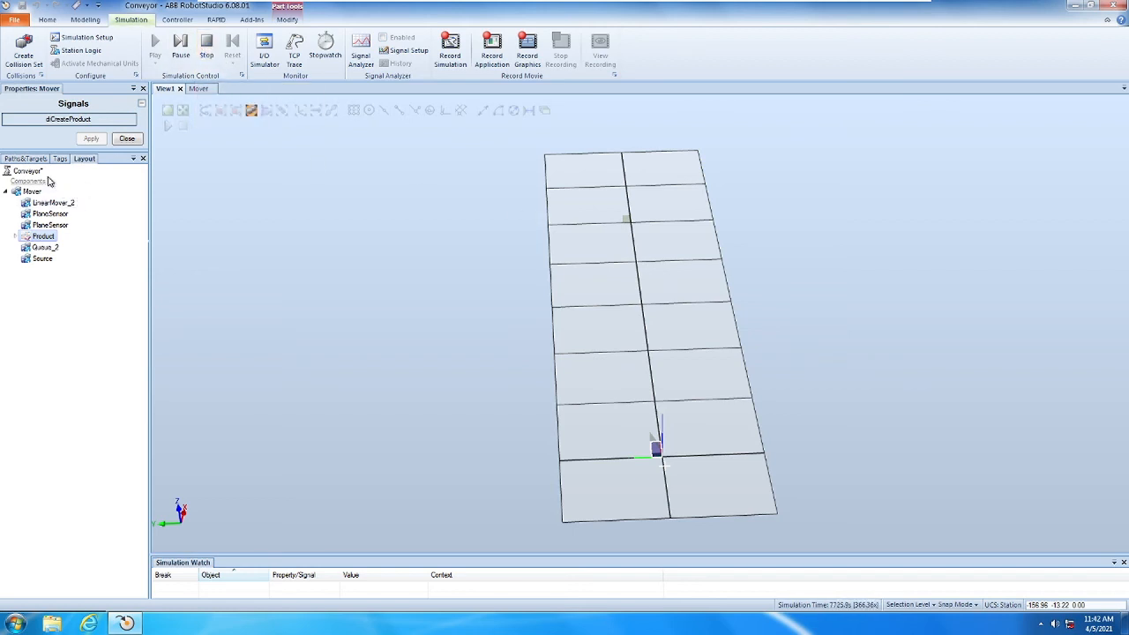
left_click(32, 192)
left_click(51, 122)
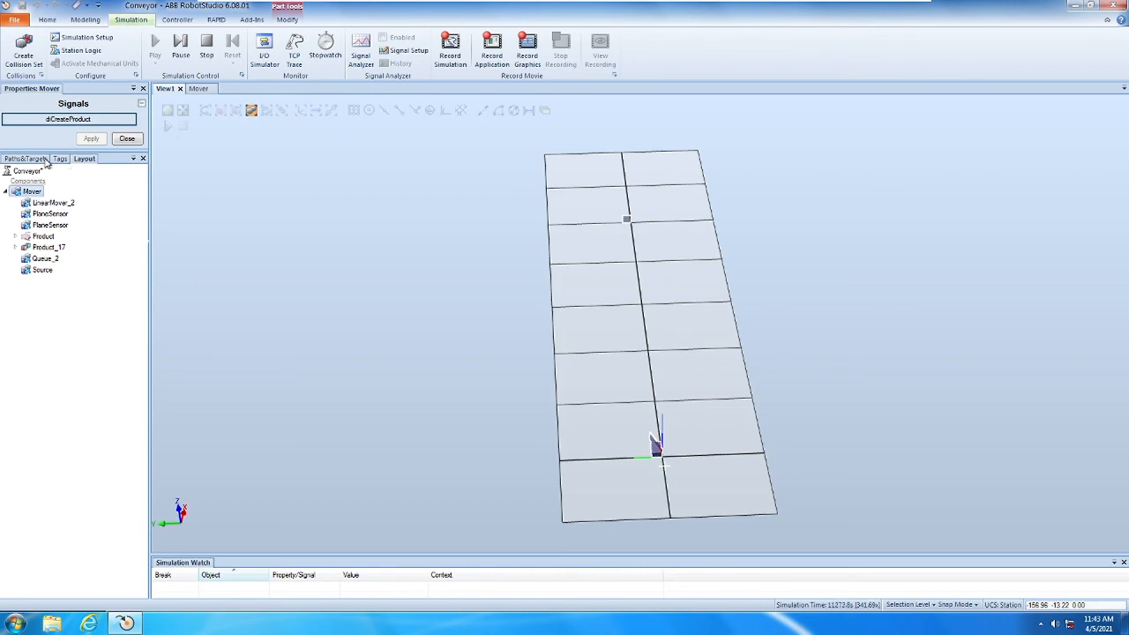
- Check the signal states in Mover's design while the simulation runs, and stop and reset the simulation
left_click(197, 89)
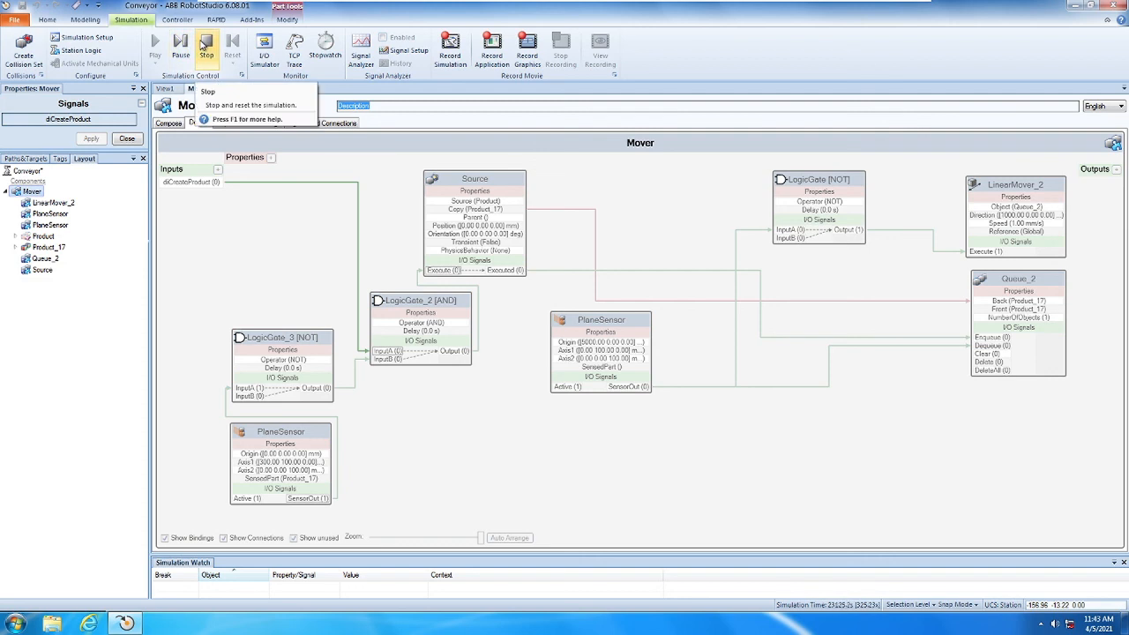
left_click(202, 45)
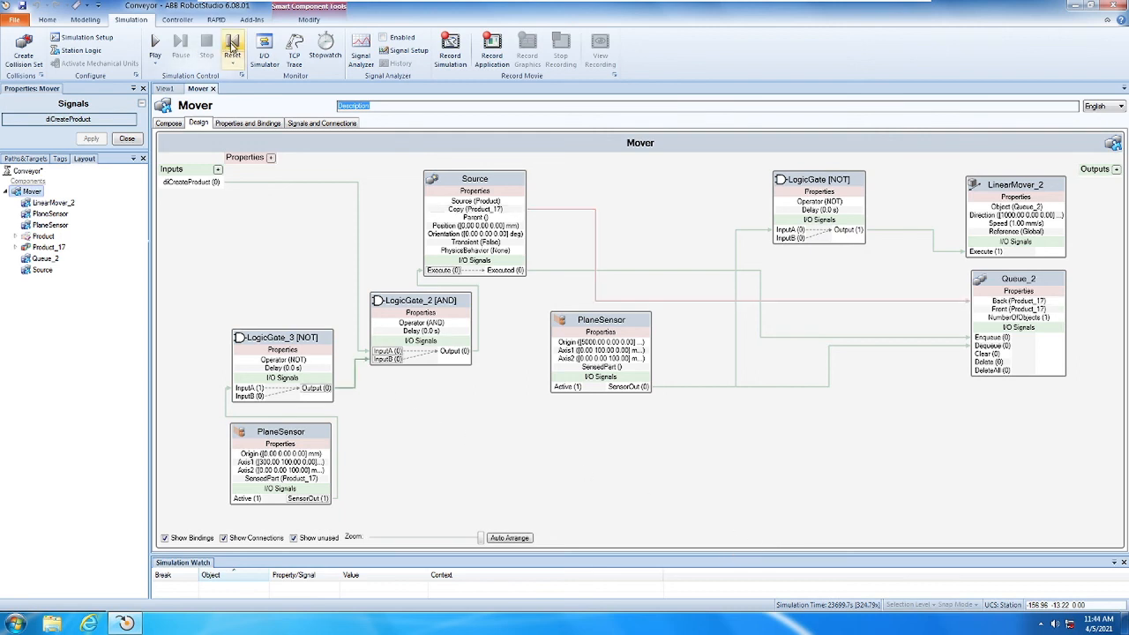
left_click(232, 45)
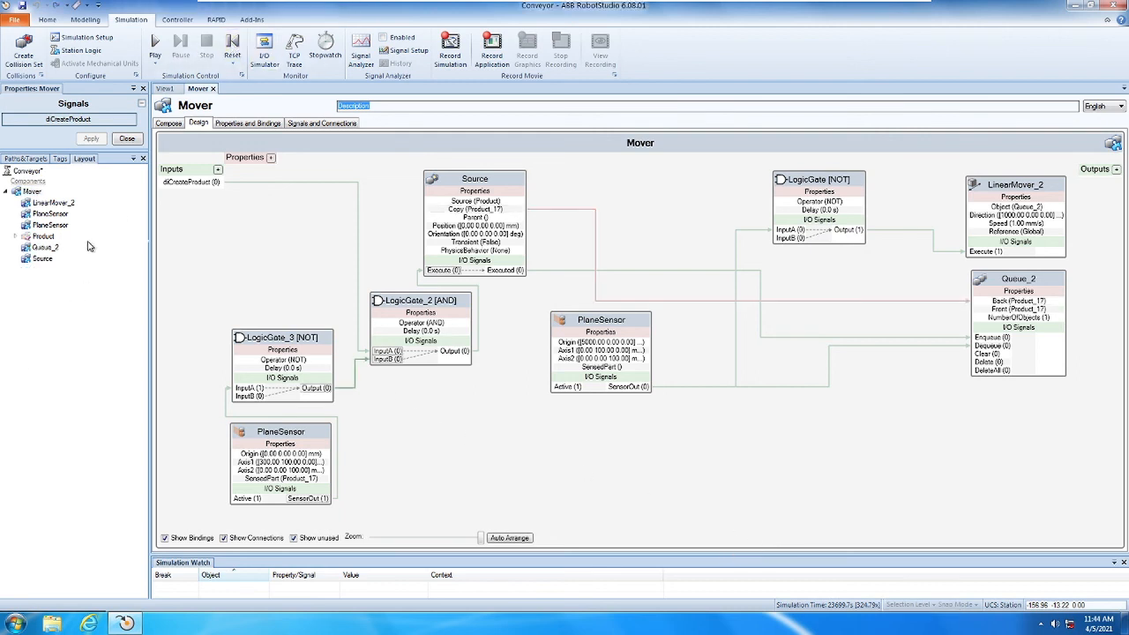
mouse_move(1117, 7)
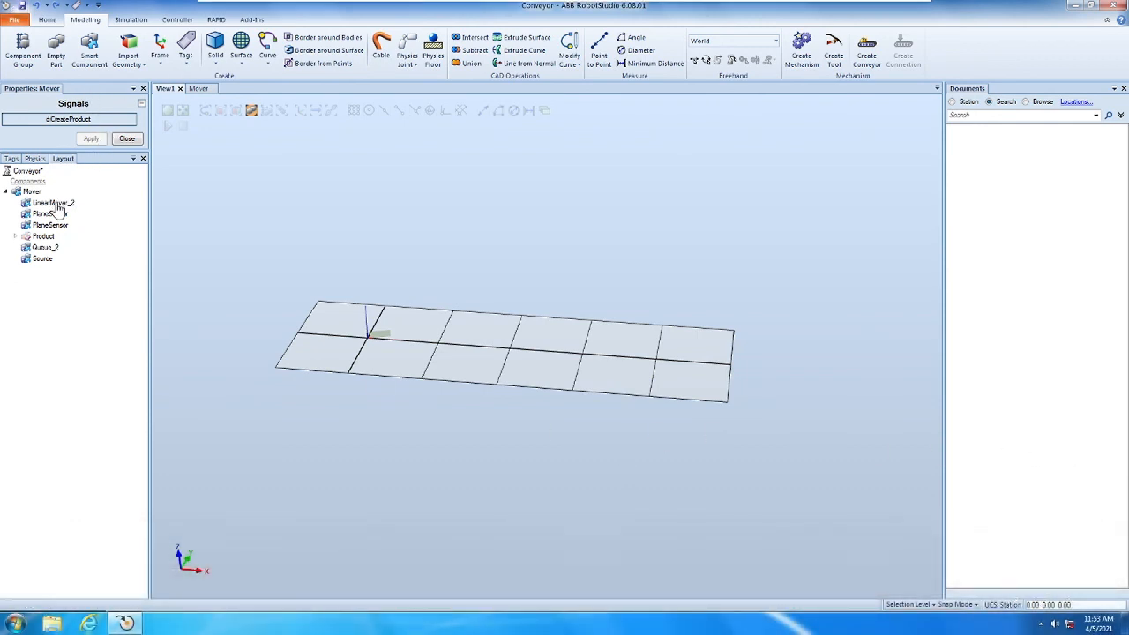
- Switch LinearMover_2's Execute signal off, check its connection in Mover's design, and switch Execute back on
left_click(133, 21)
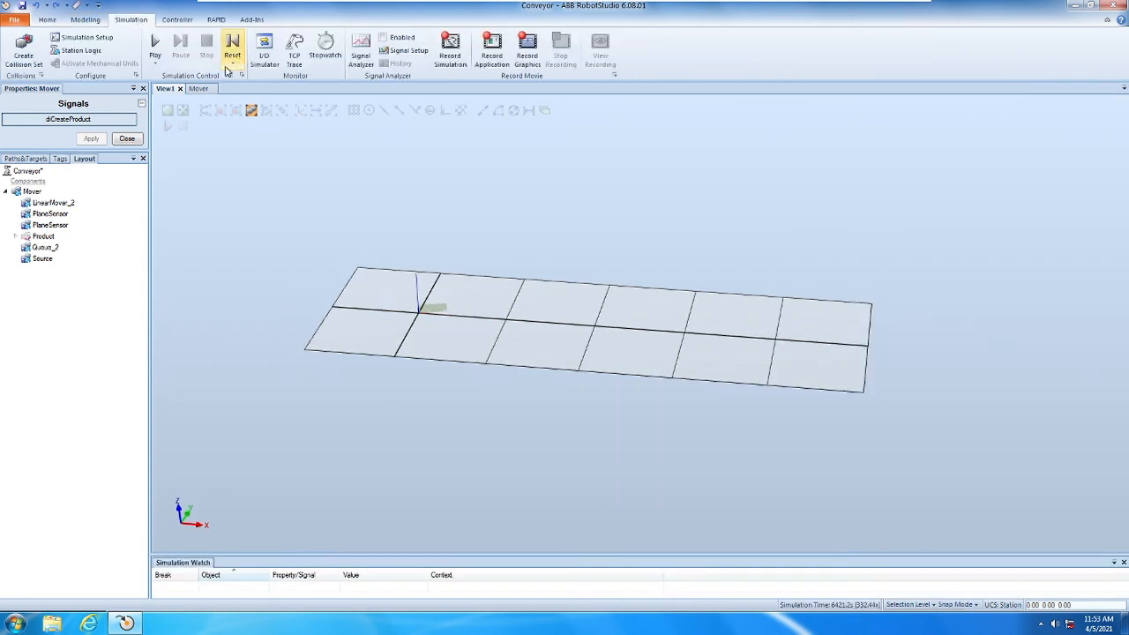
double_click(53, 203)
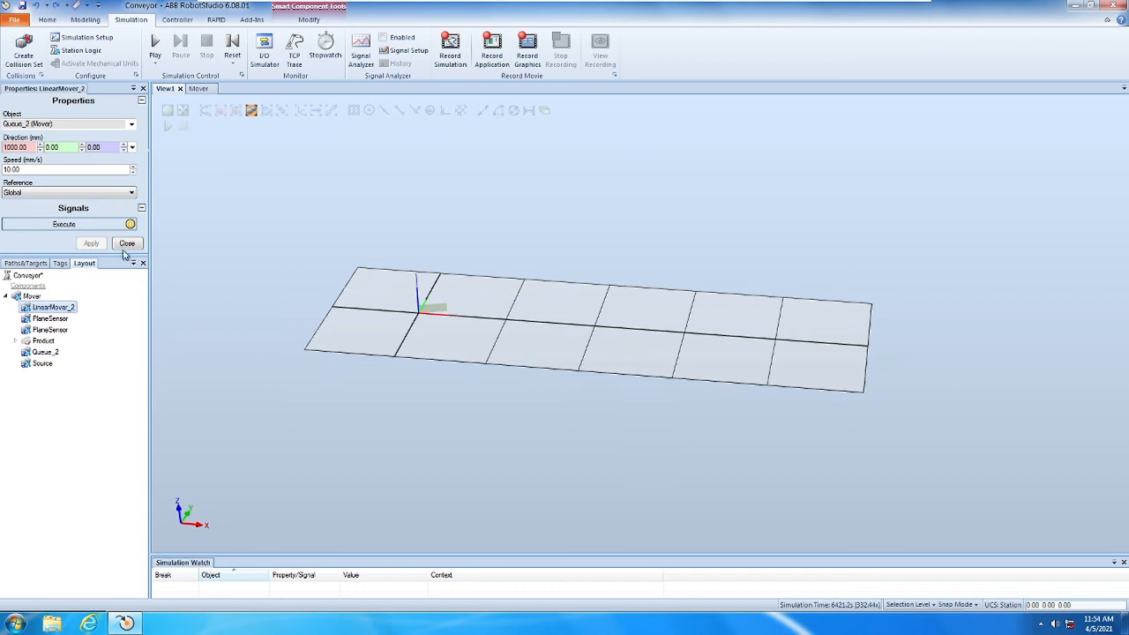
left_click(131, 224)
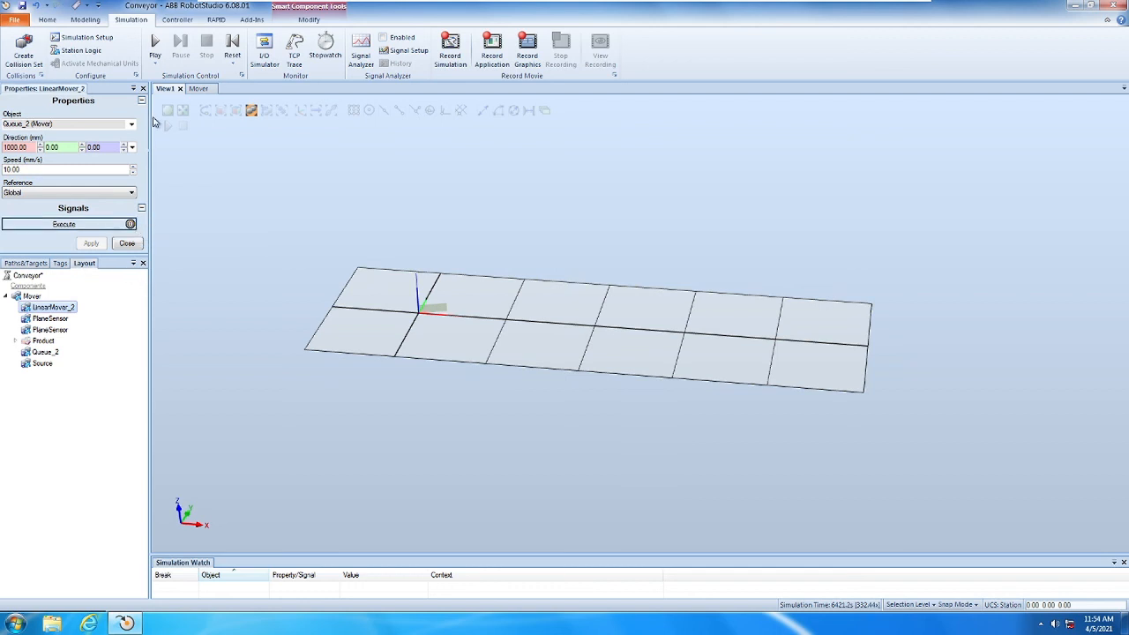
left_click(200, 90)
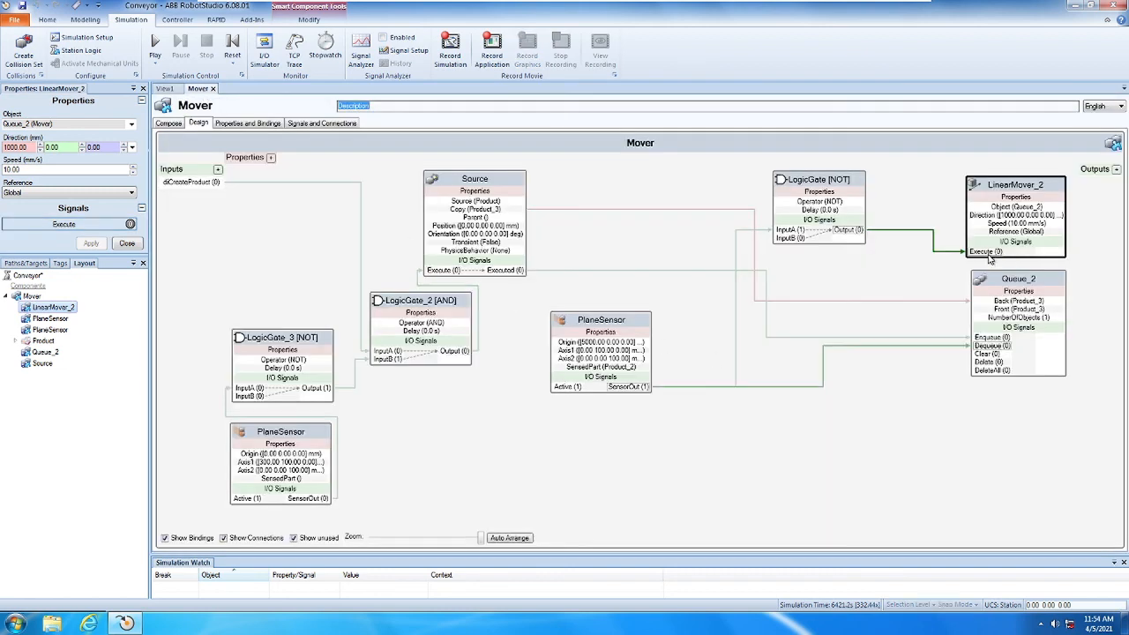
left_click(128, 226)
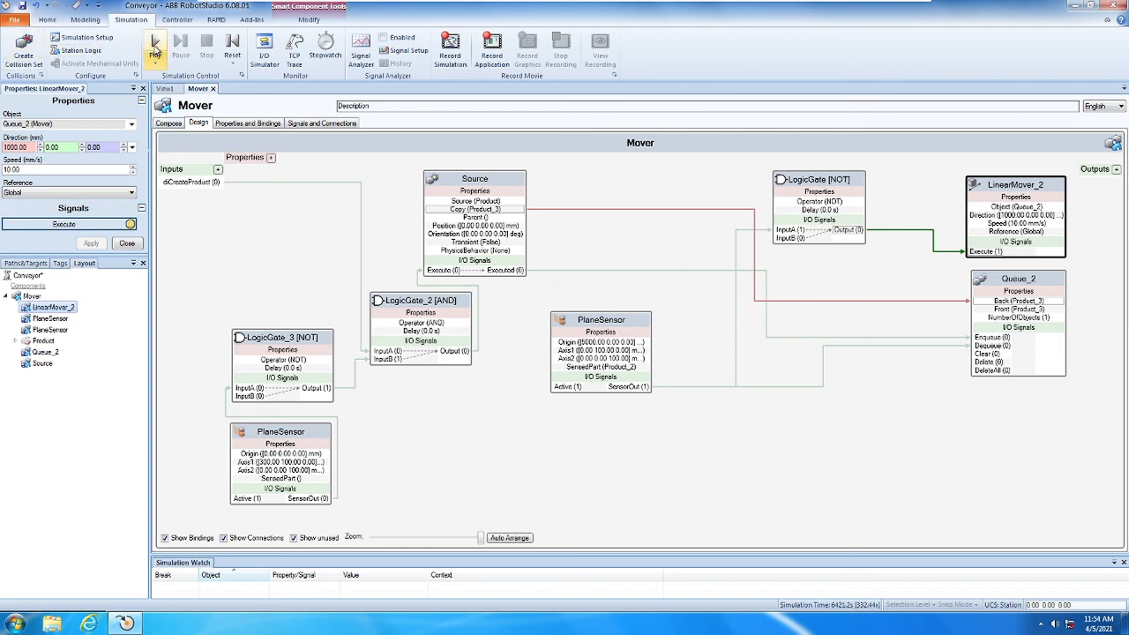
- Set LinearMover_2's speed to 1 mm/s, keeping its Execute signal on
left_click(168, 123)
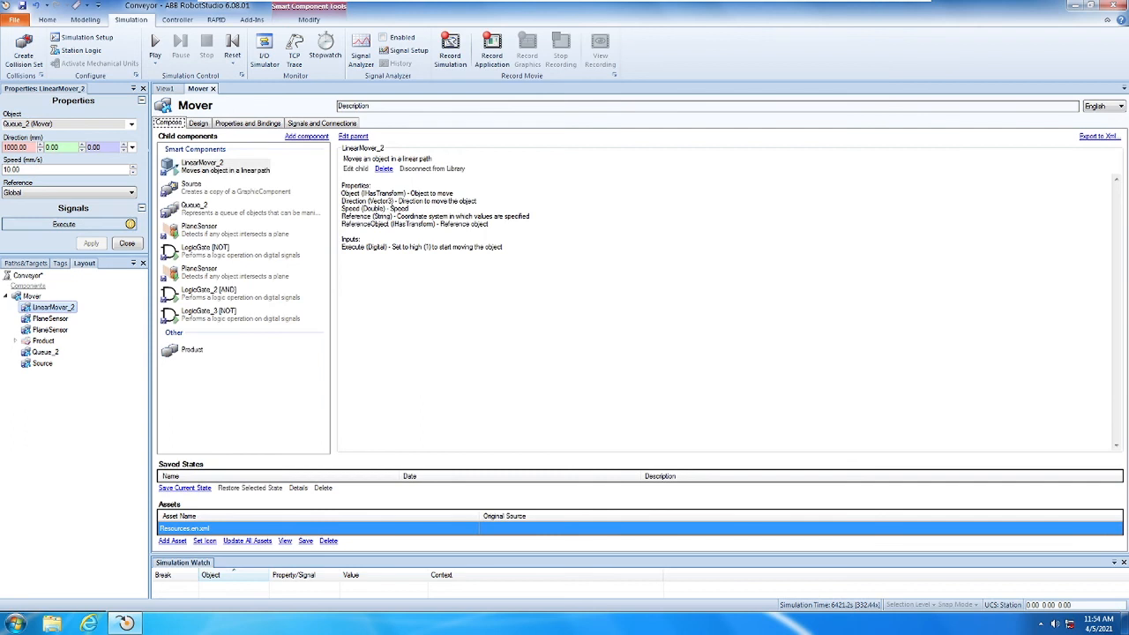
left_click(163, 89)
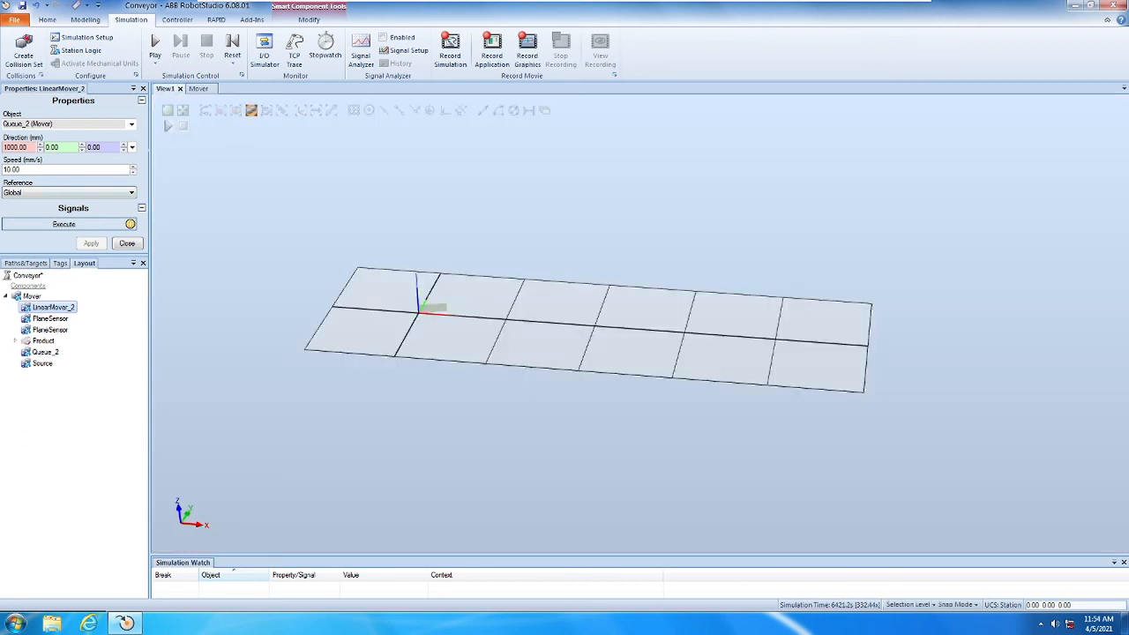
double_click(9, 169)
type("1")
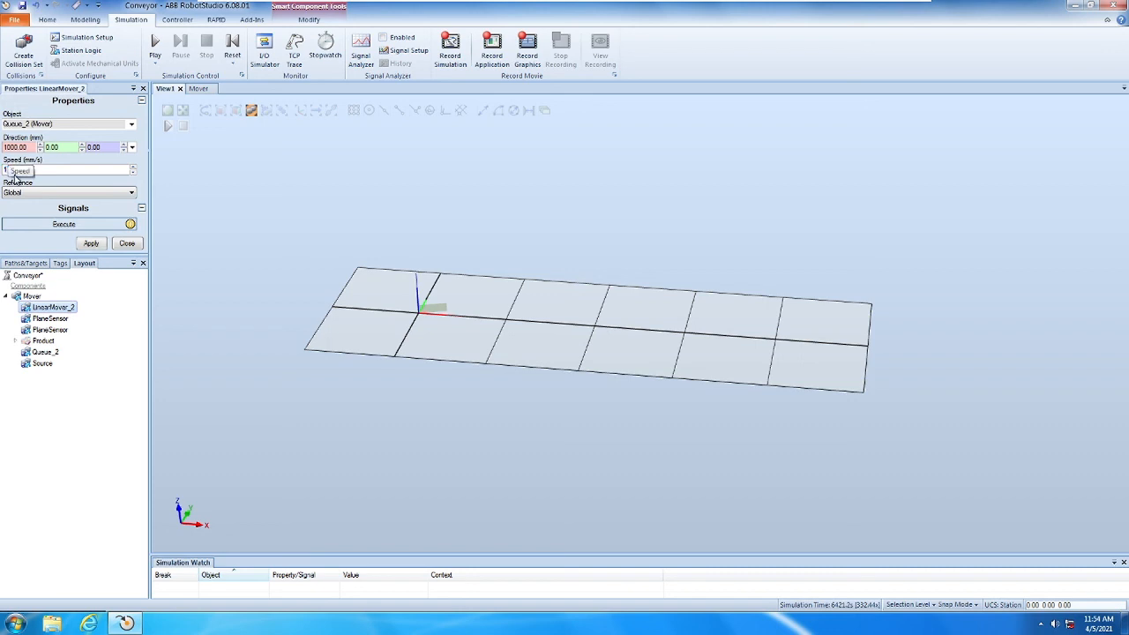
left_click(88, 243)
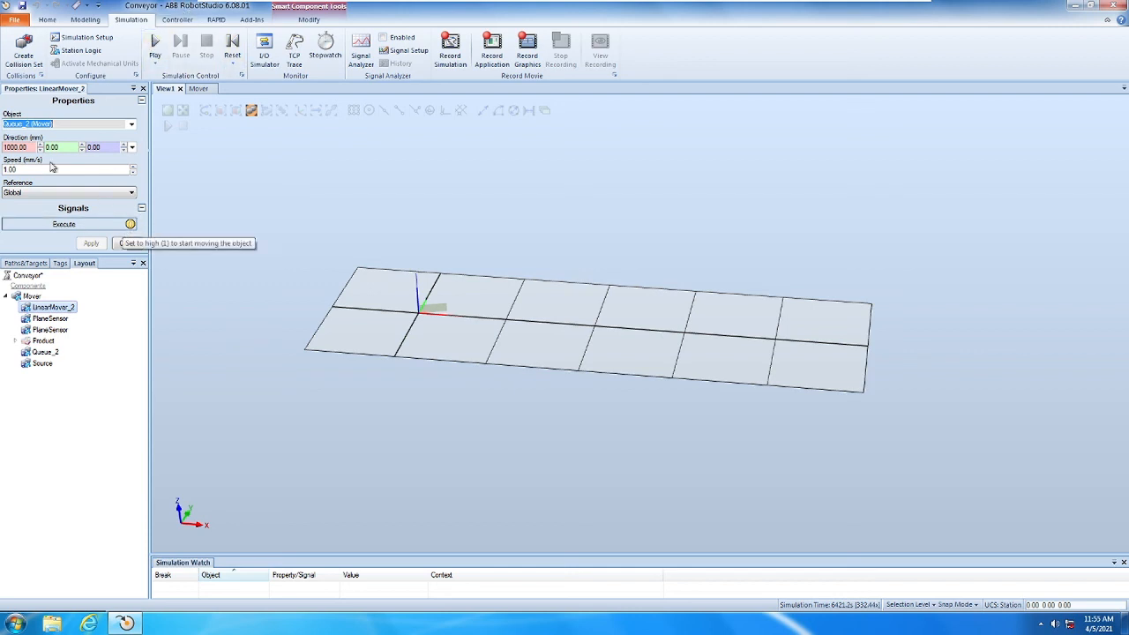
left_click(131, 225)
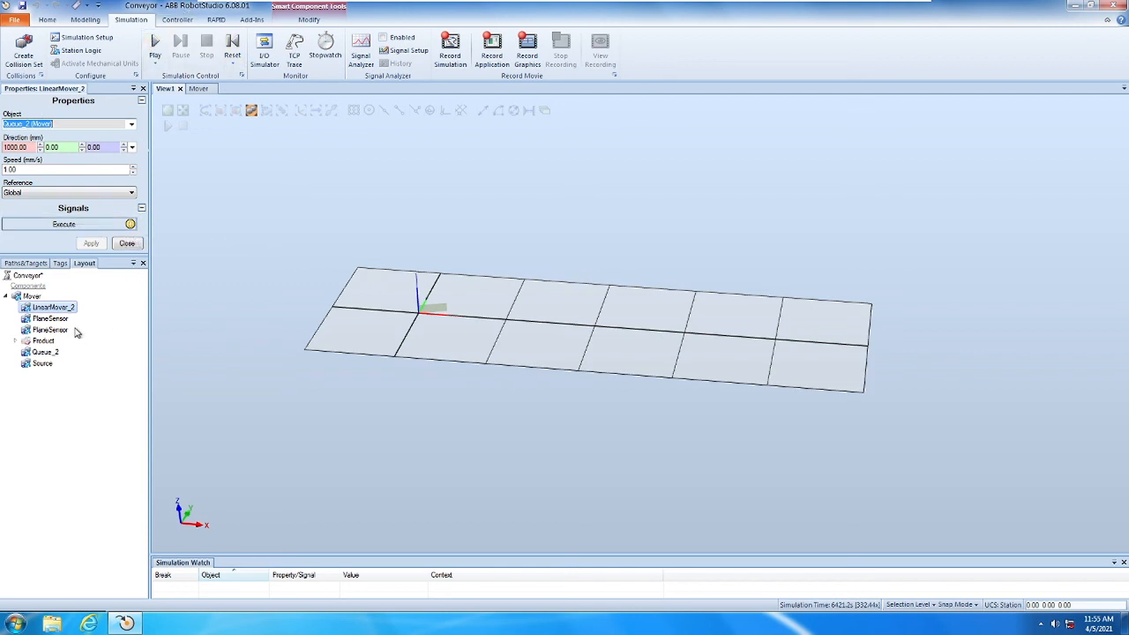
- Run the simulation, trigger Mover's diCreateProduct signal repeatedly to create five products, and stop the simulation once the first product reaches the conveyor's end
left_click(173, 21)
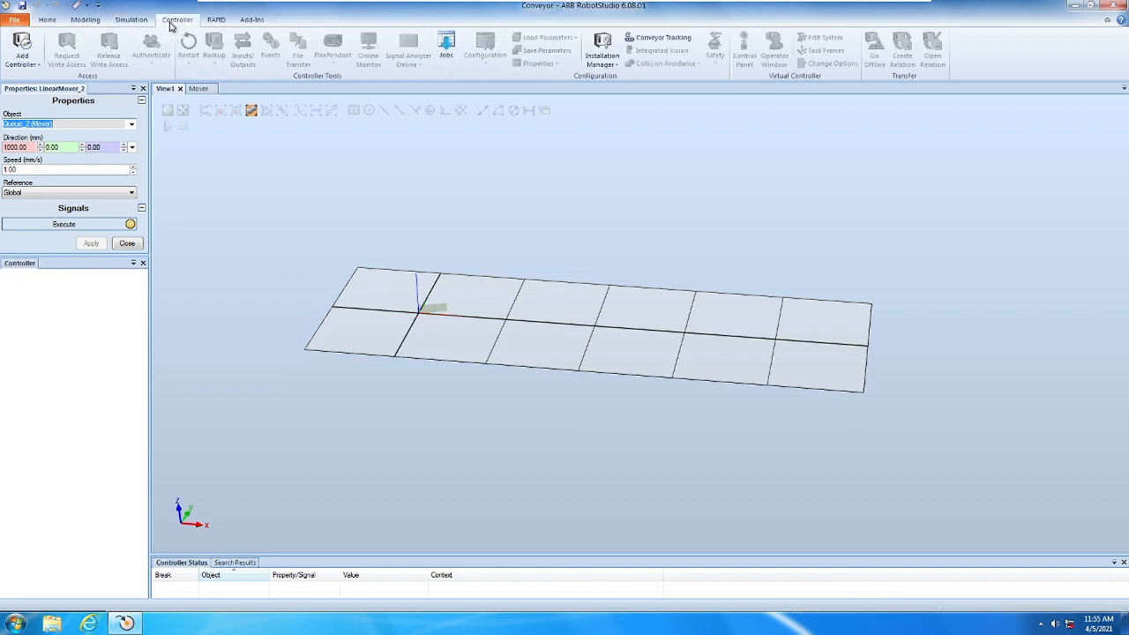
left_click(132, 21)
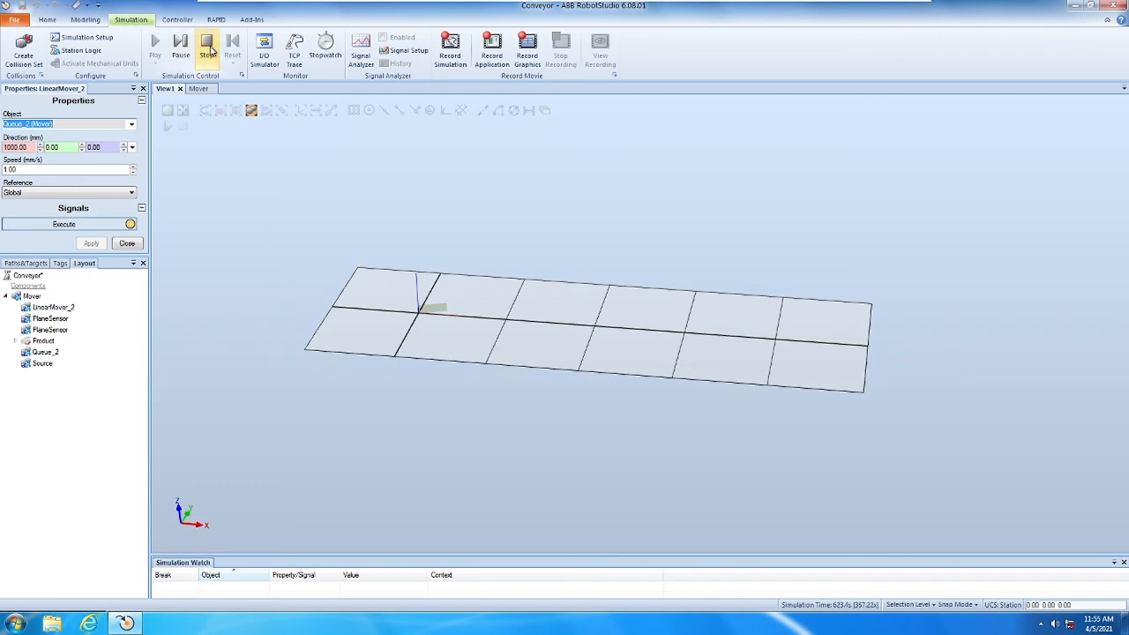
left_click(32, 297)
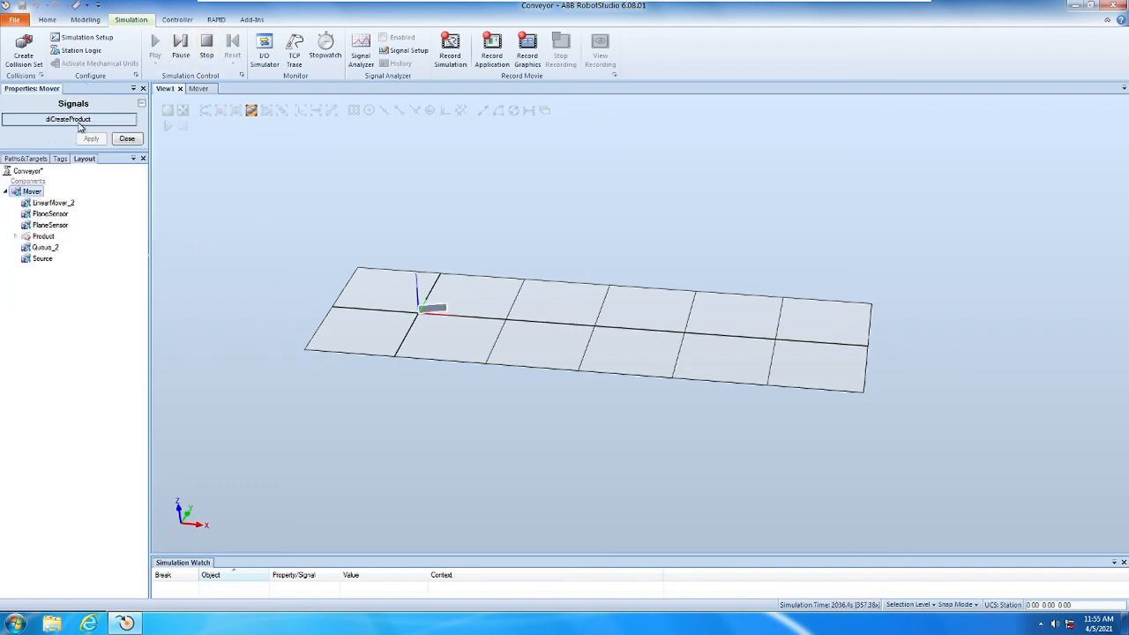
left_click(82, 124)
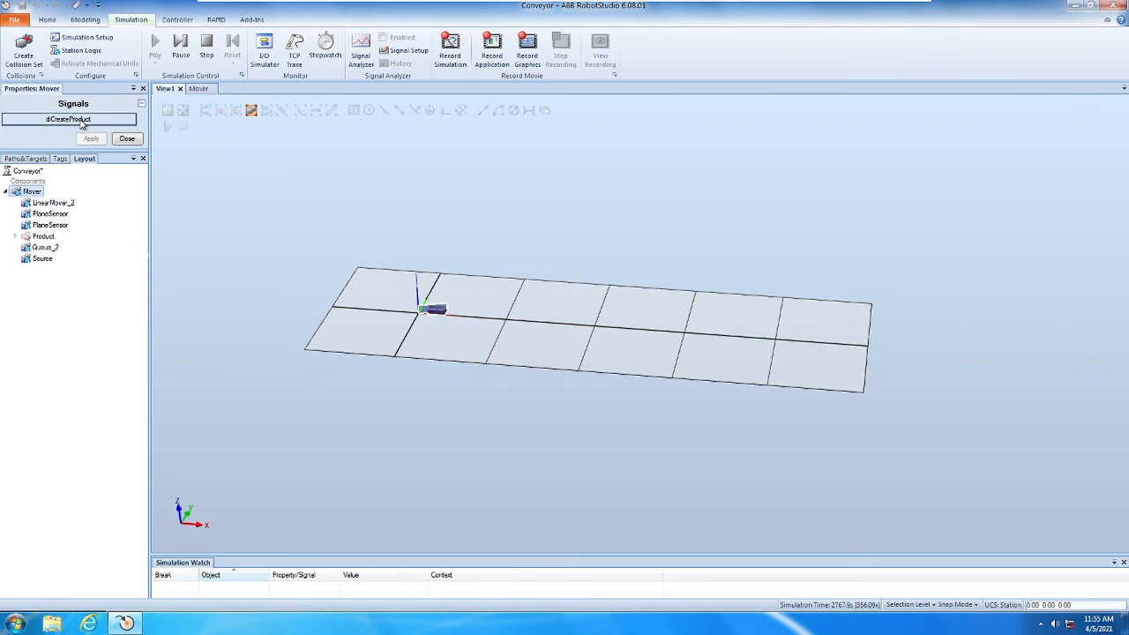
left_click(82, 124)
left_click(82, 124)
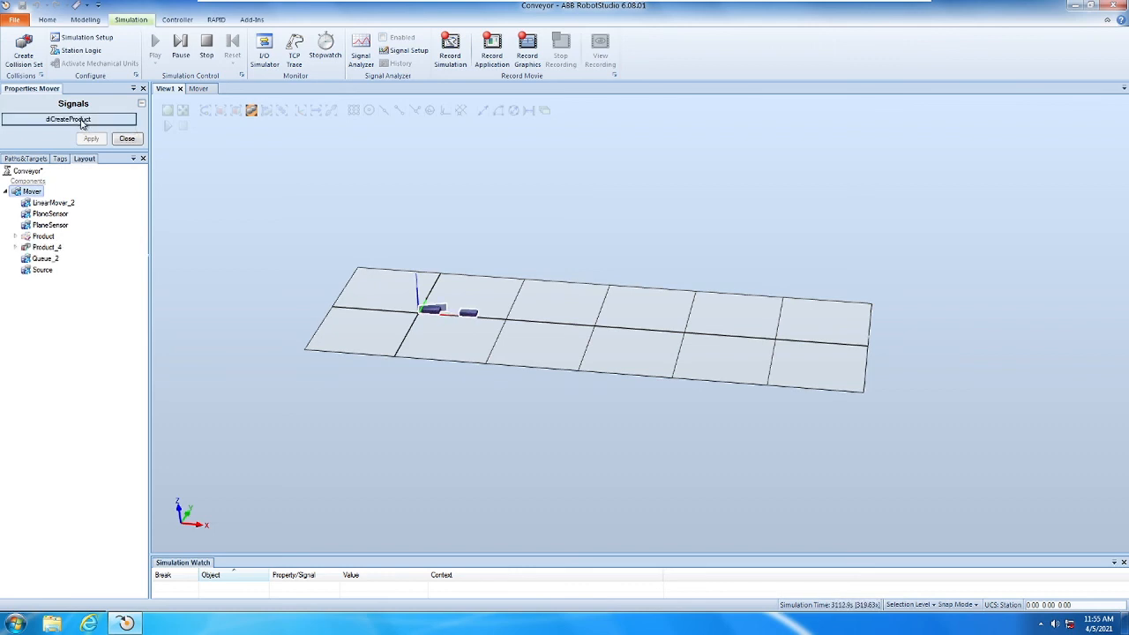
left_click(82, 125)
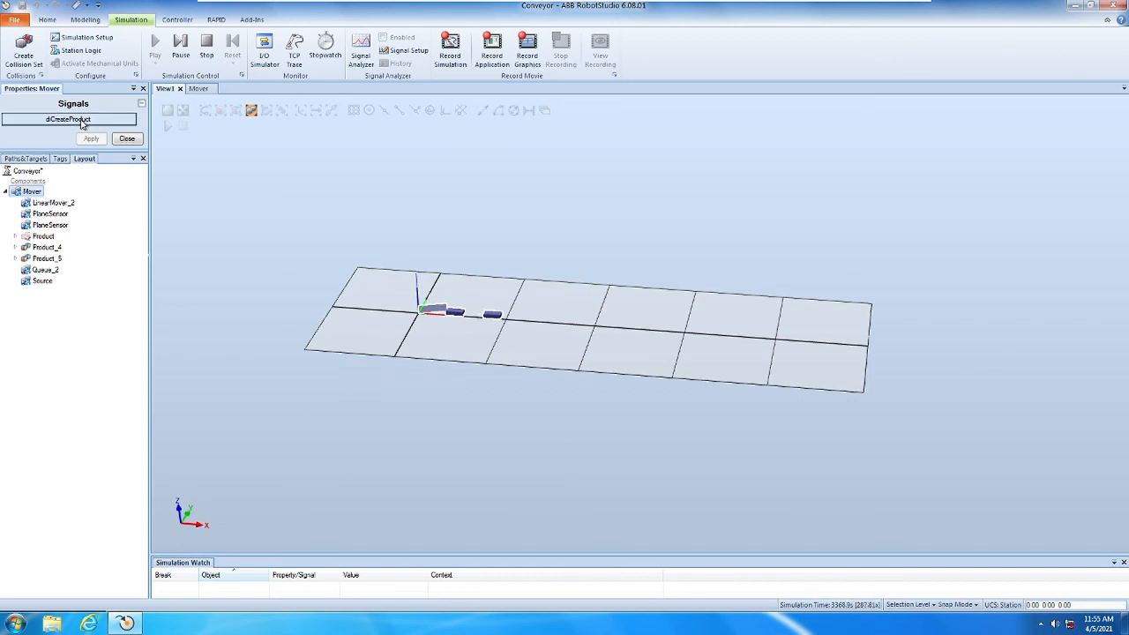
left_click(82, 125)
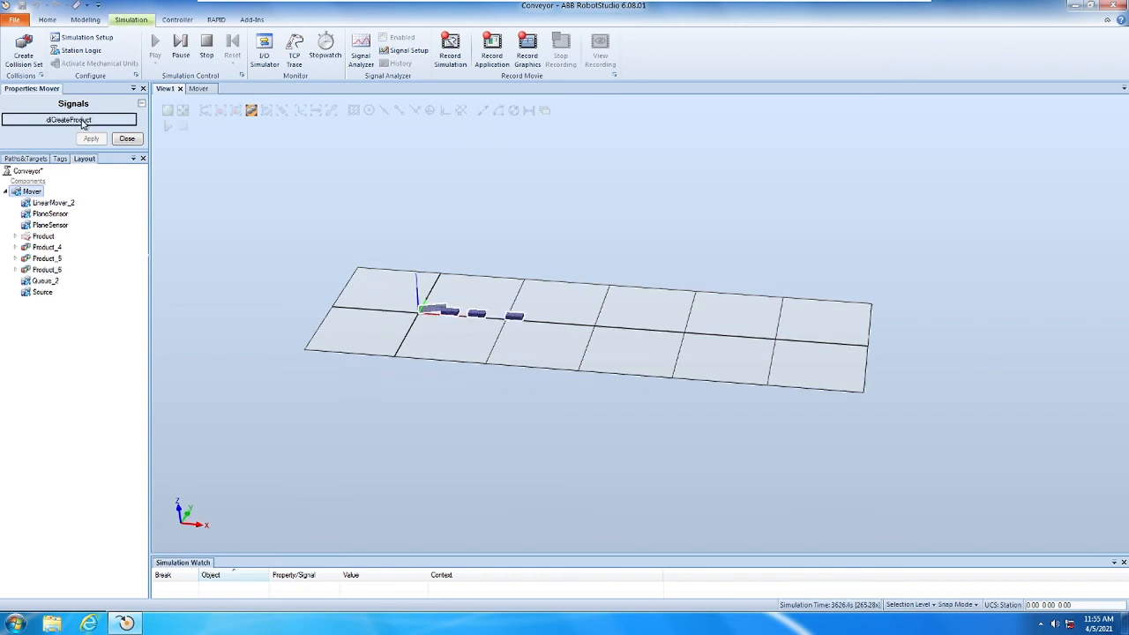
left_click(82, 124)
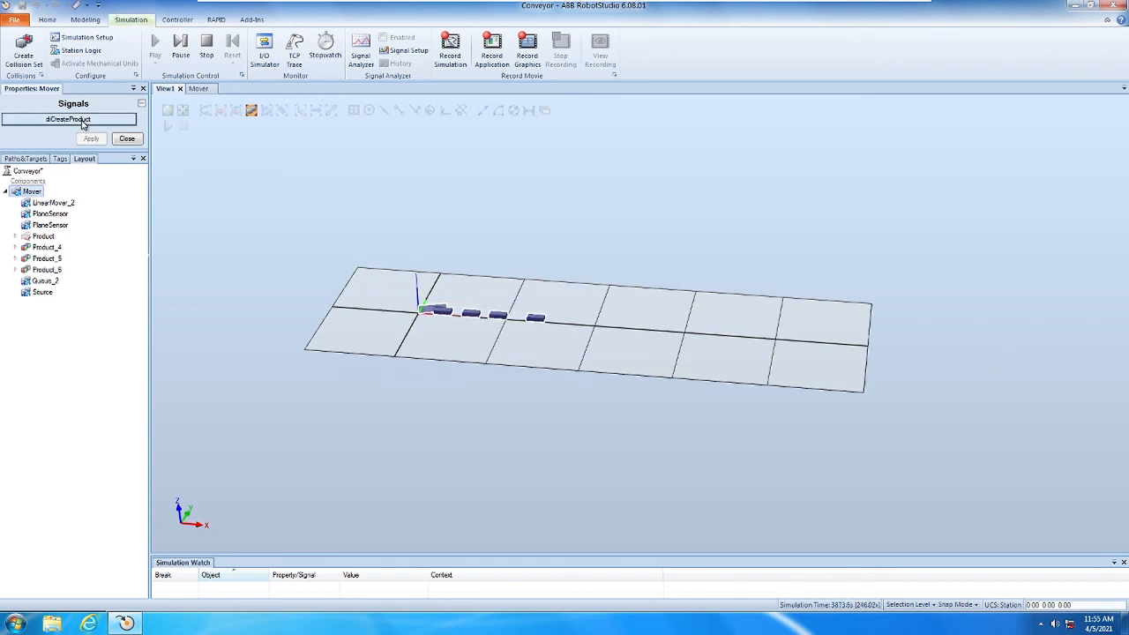
left_click(82, 124)
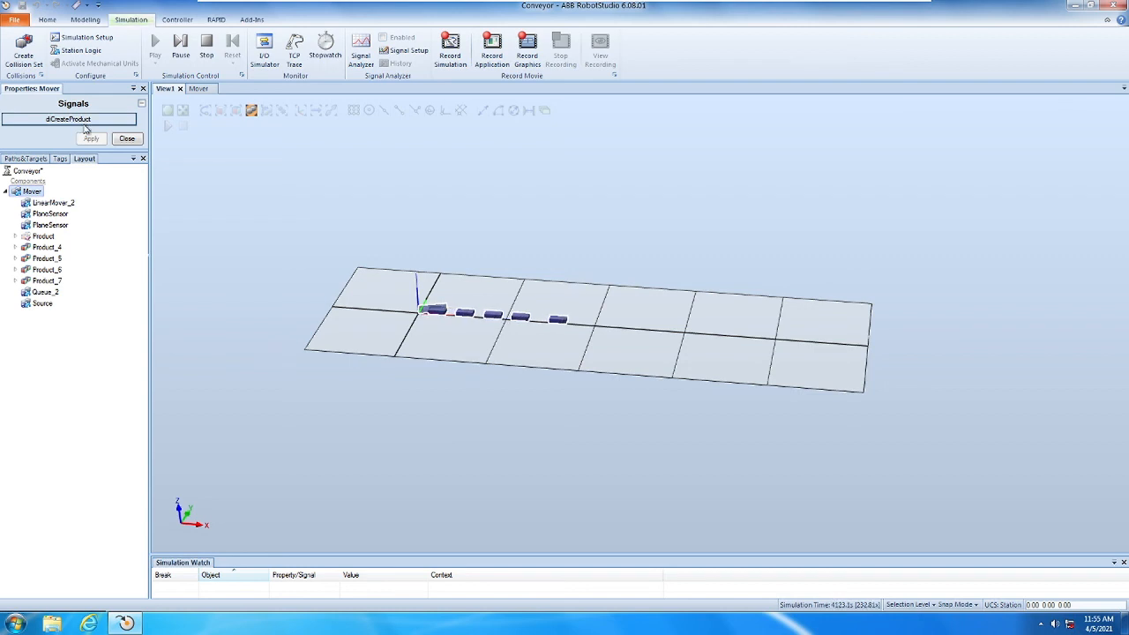
left_click(85, 125)
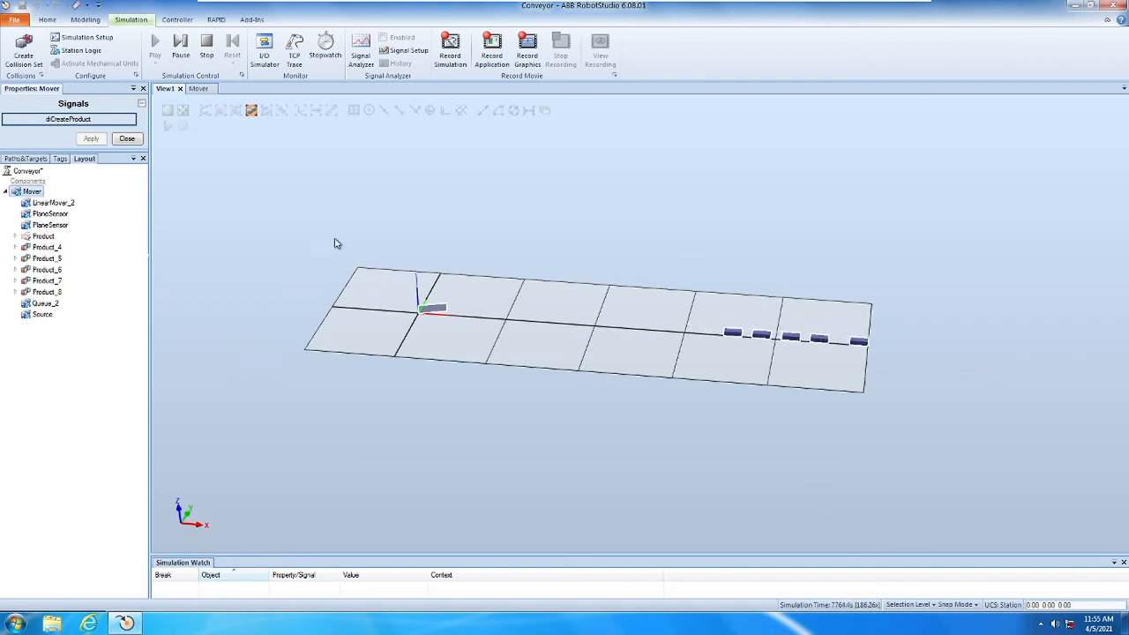
left_click(205, 46)
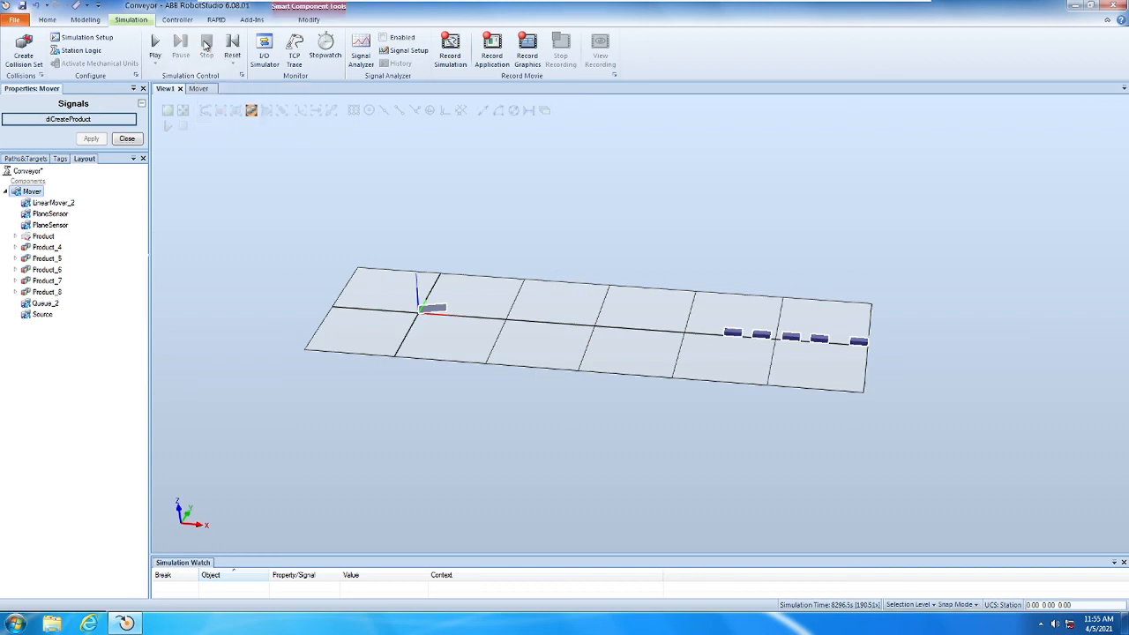